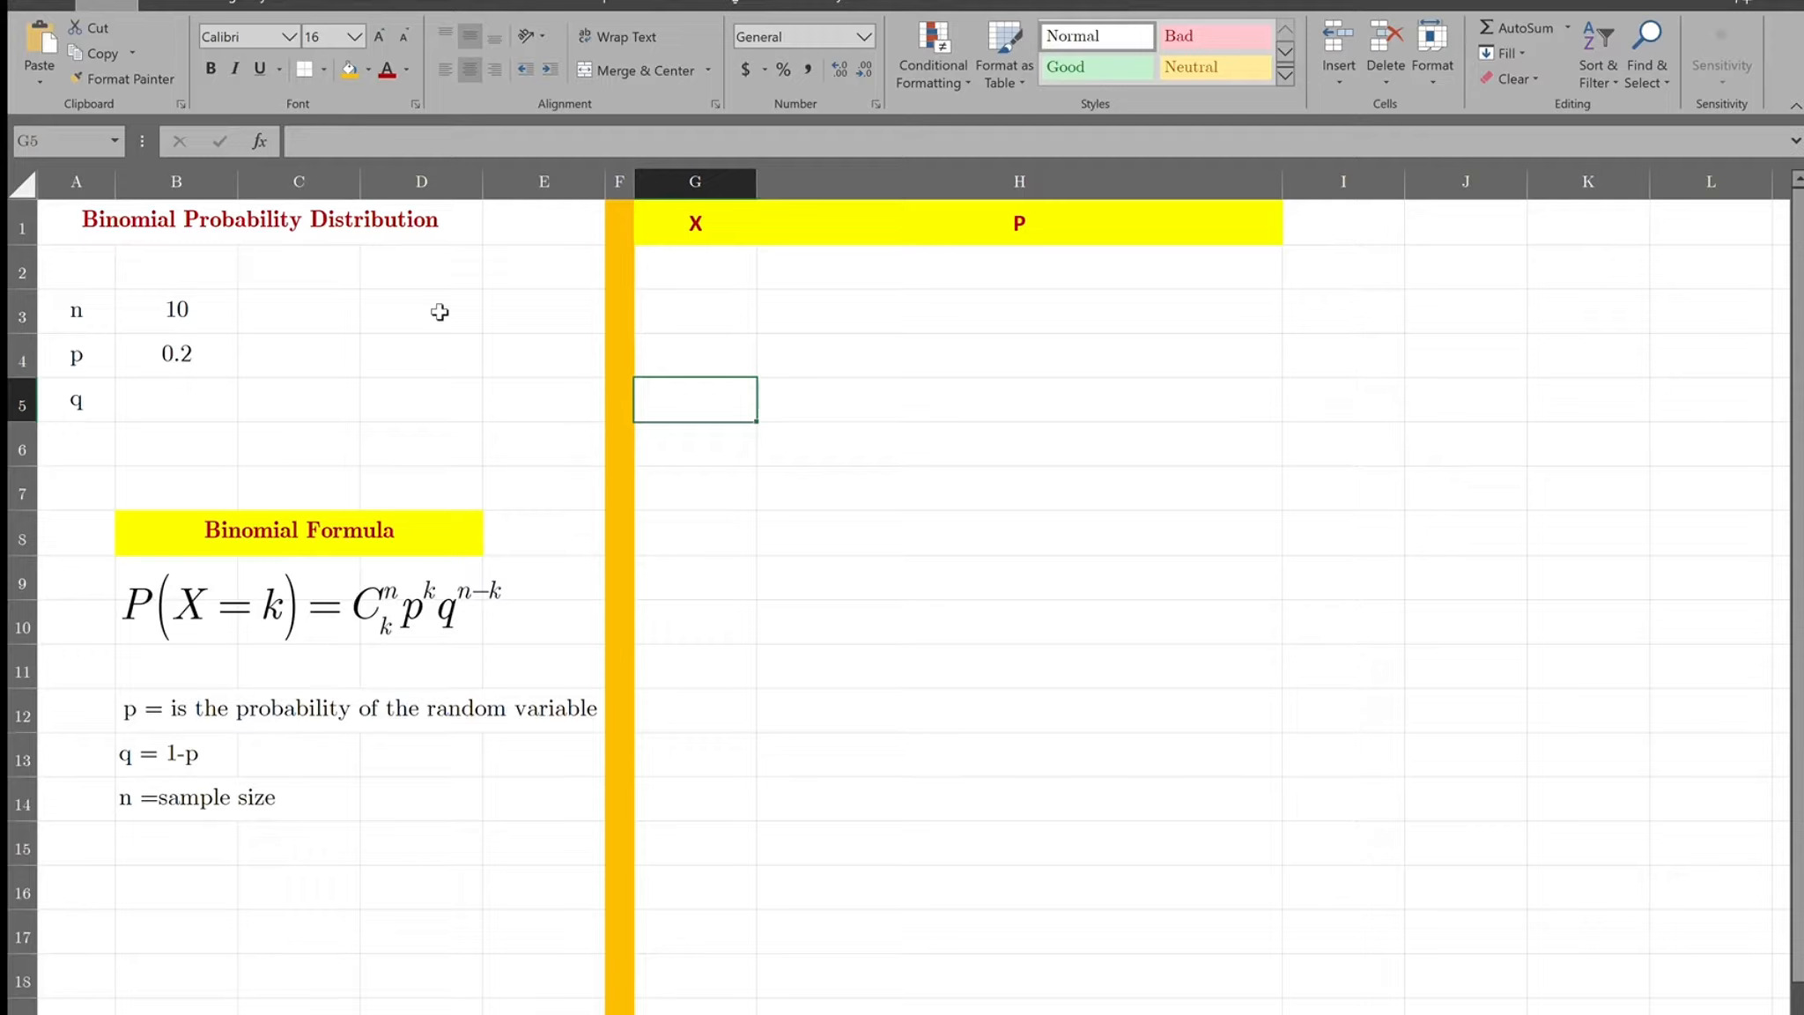
# - Fill the n row (A3:B3) with gold and enter 0.8 as the q value in B5
pyautogui.moveTo(81, 310); pyautogui.dragTo(190, 308)
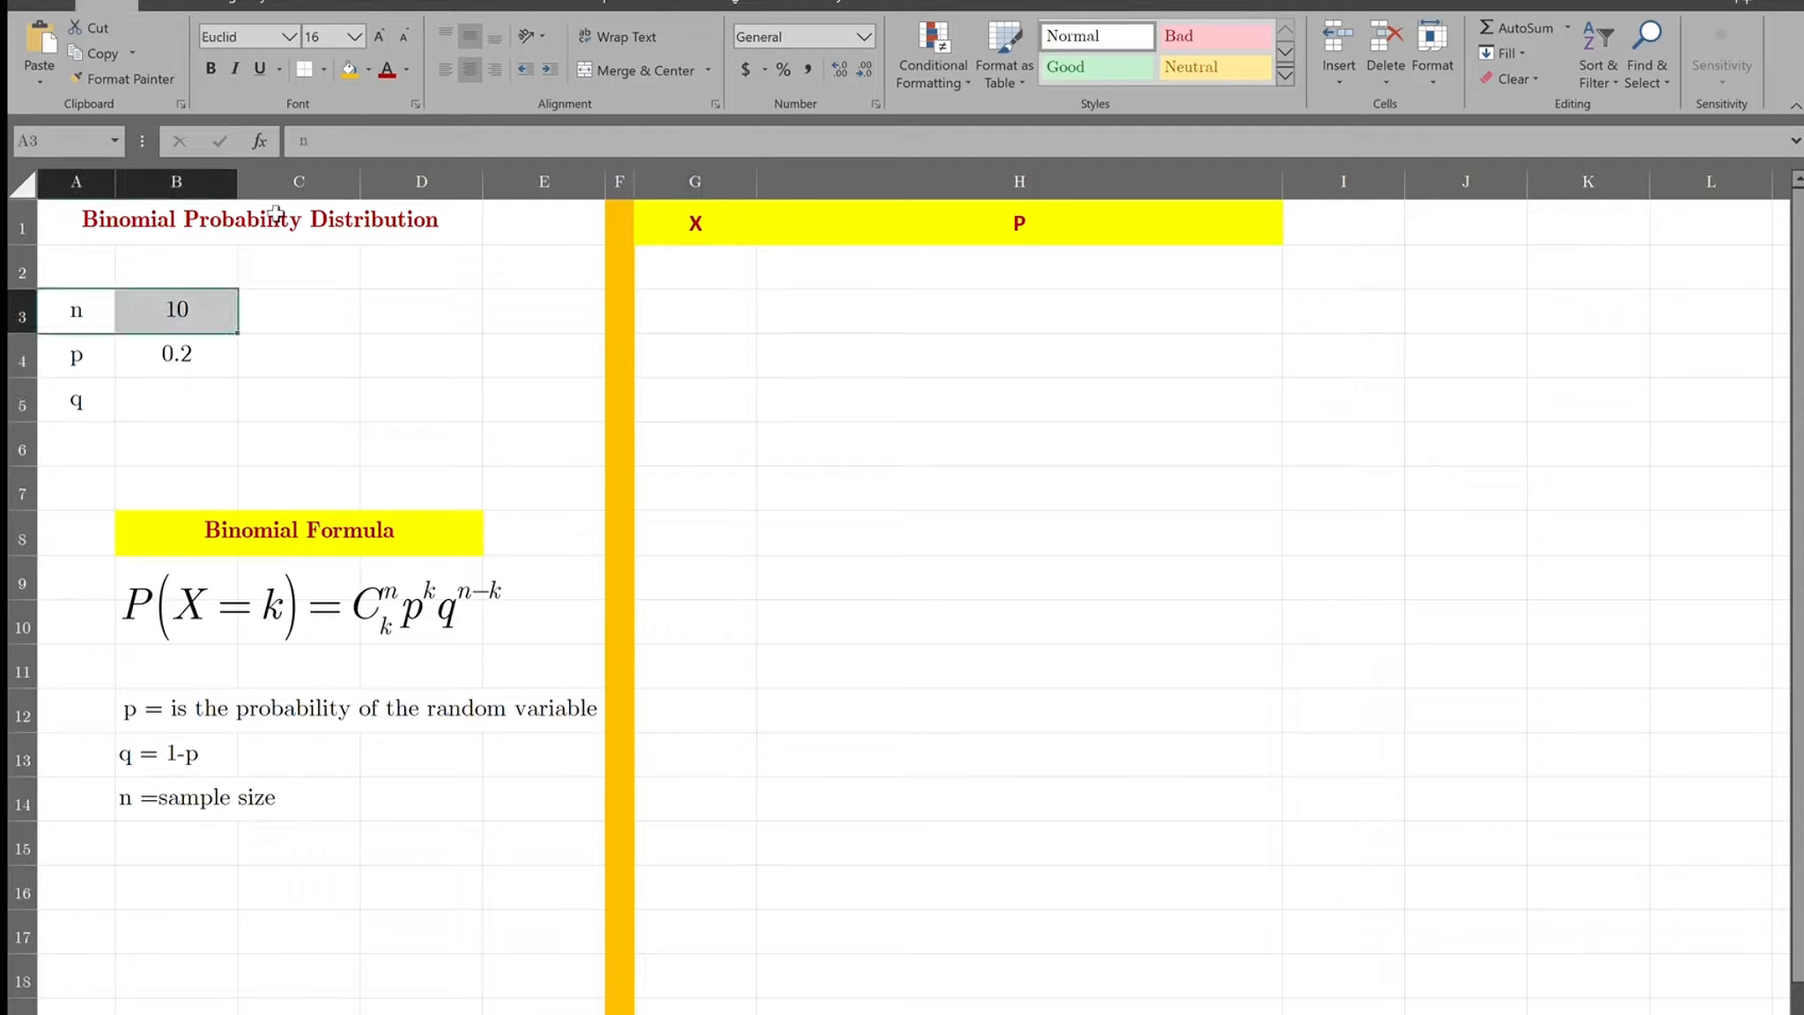
pyautogui.click(350, 70)
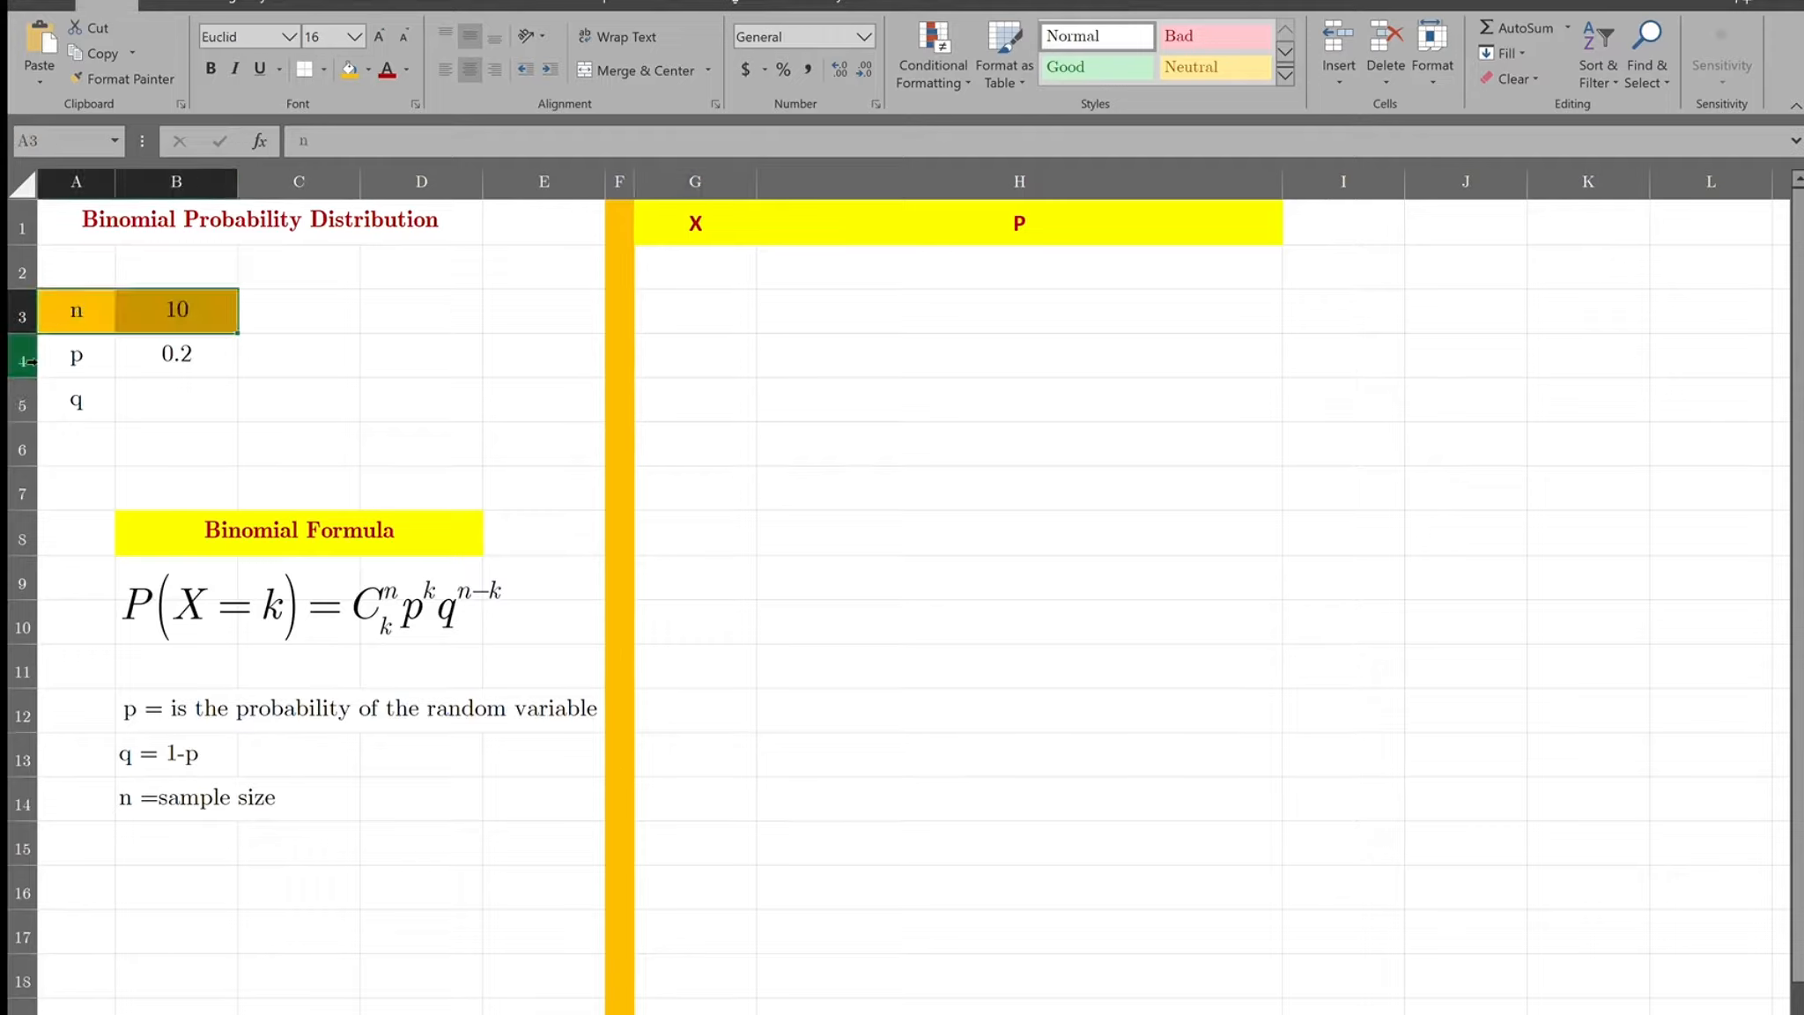
pyautogui.moveTo(75, 356); pyautogui.dragTo(167, 355)
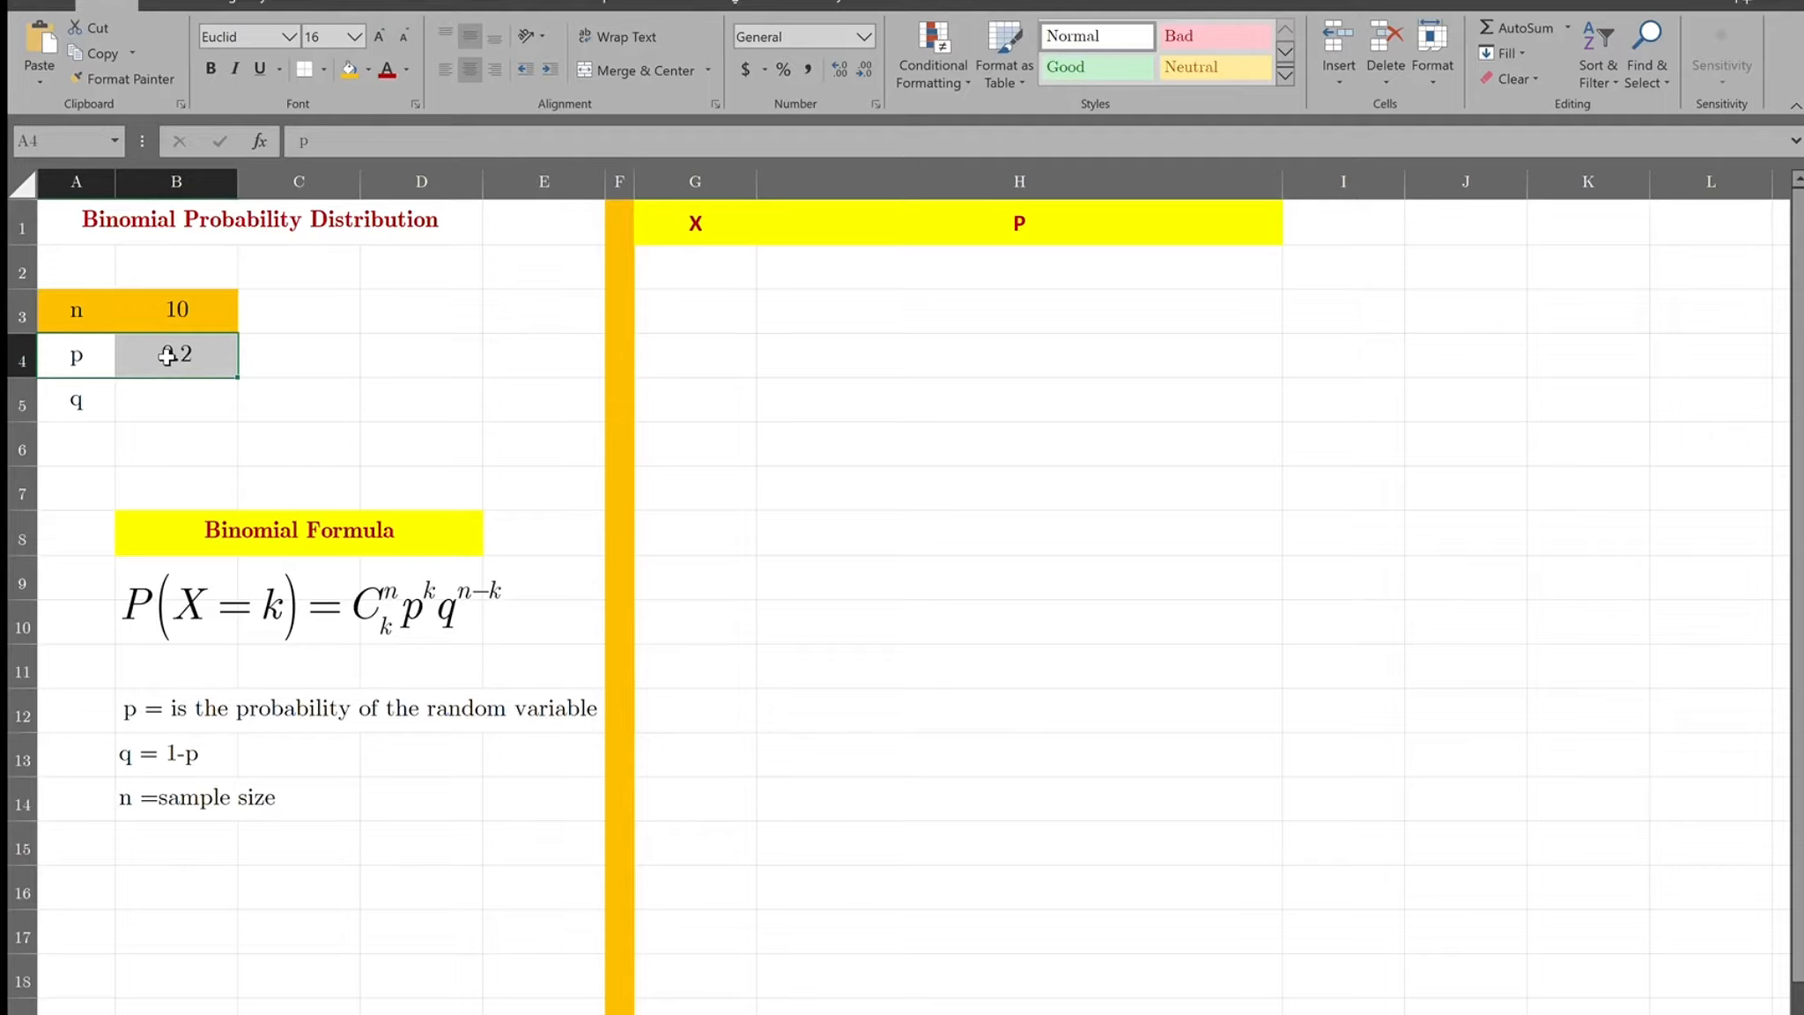
pyautogui.click(165, 395)
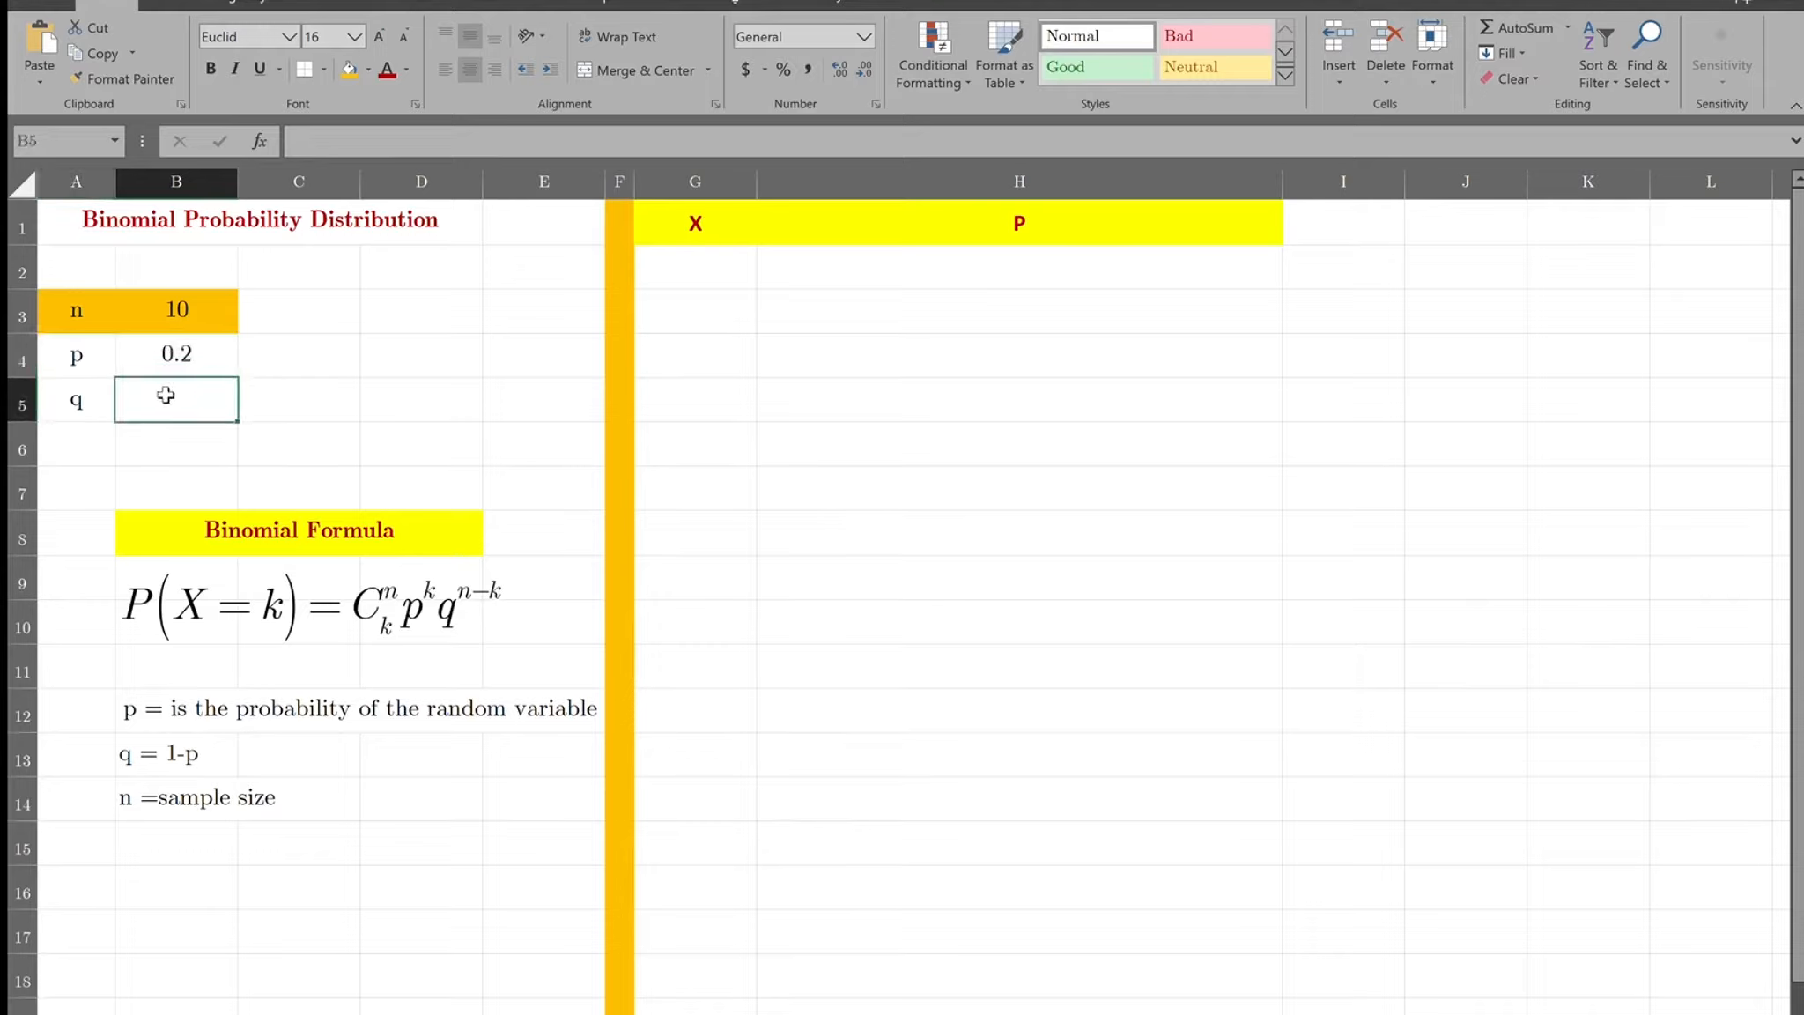
pyautogui.write('0.8')
pyautogui.press('Return')
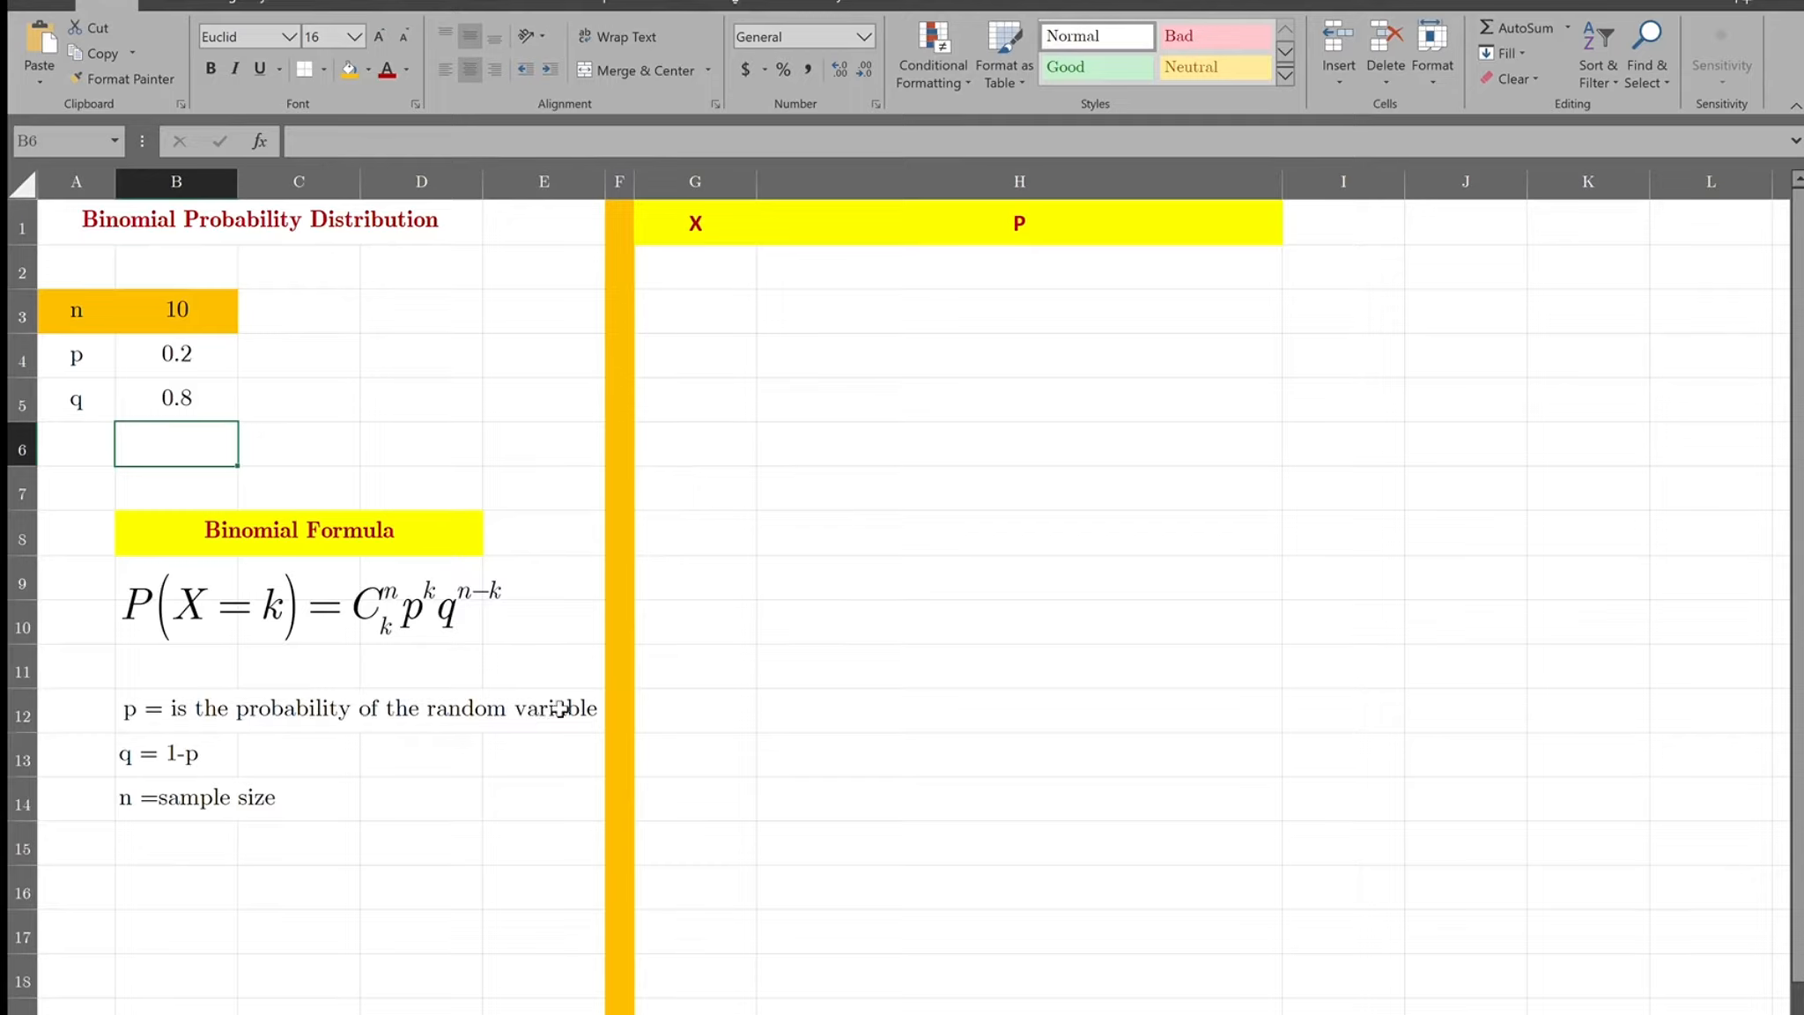
# - Enter the whole numbers 0 through 10 down the X column in G2:G12
pyautogui.click(718, 267)
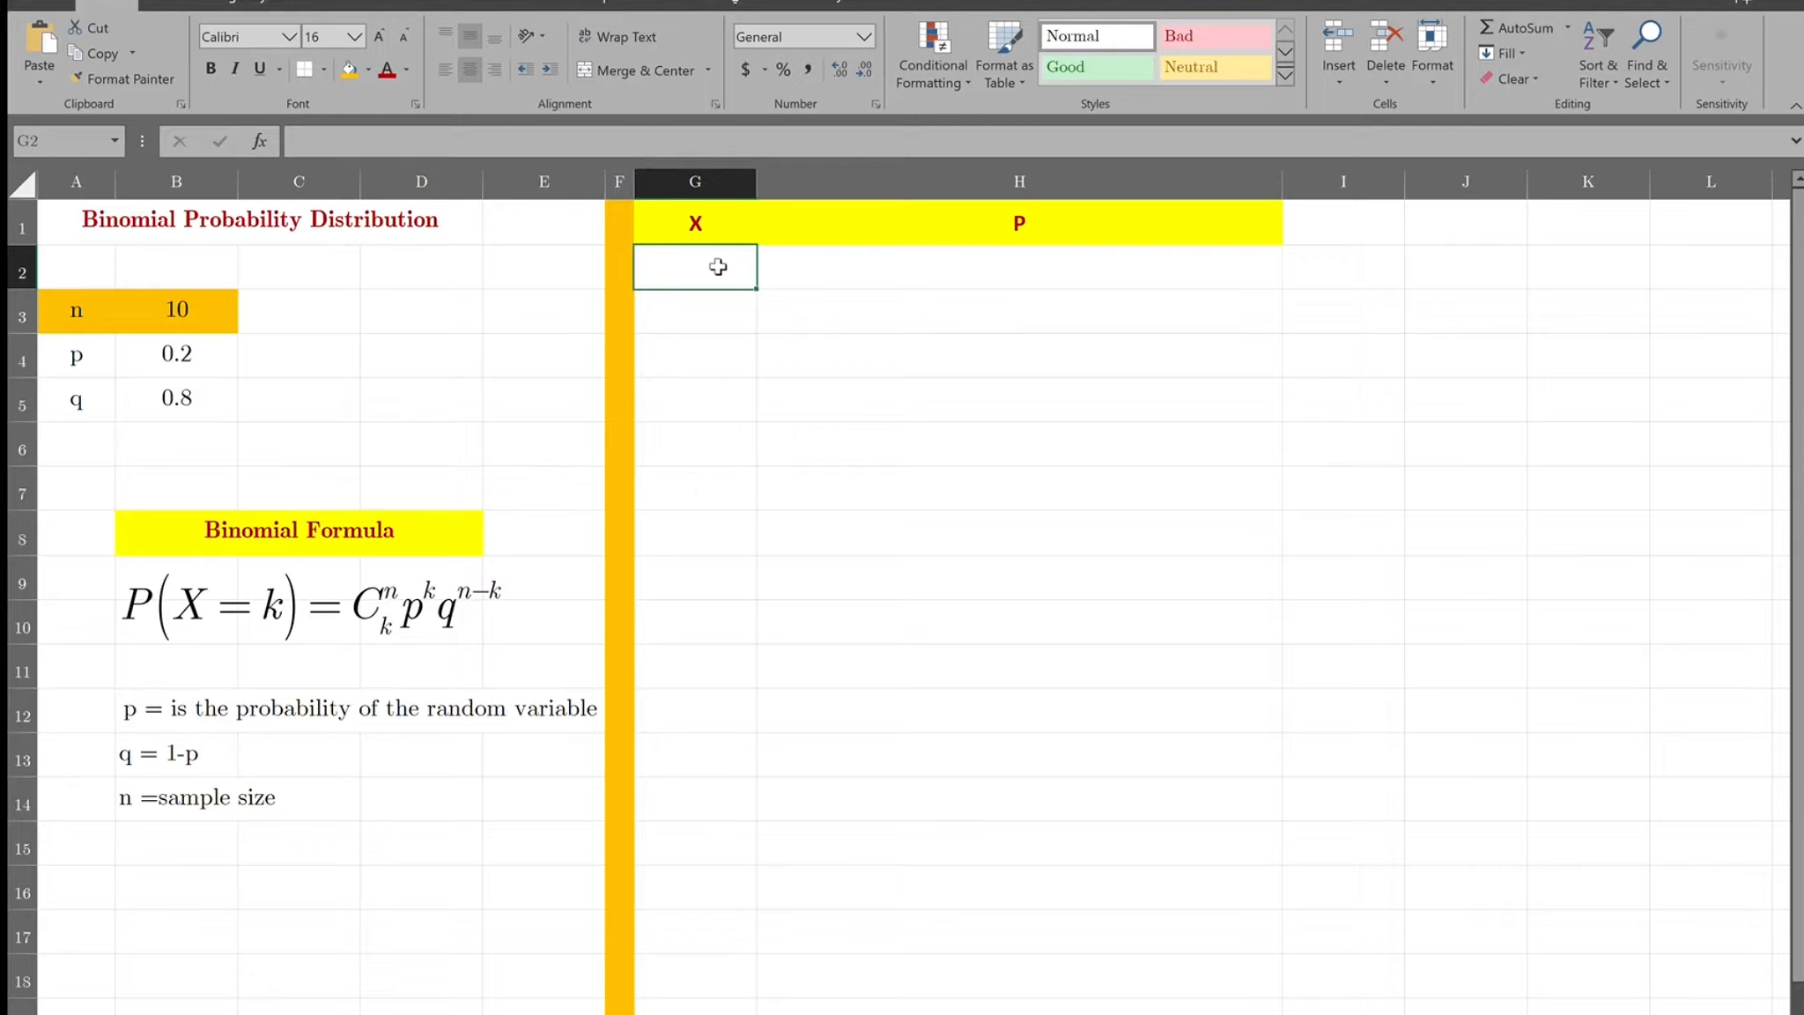
pyautogui.write('0')
pyautogui.press('Return')
pyautogui.write('1')
pyautogui.press('Return')
pyautogui.write('2')
pyautogui.press('Return')
pyautogui.write('3')
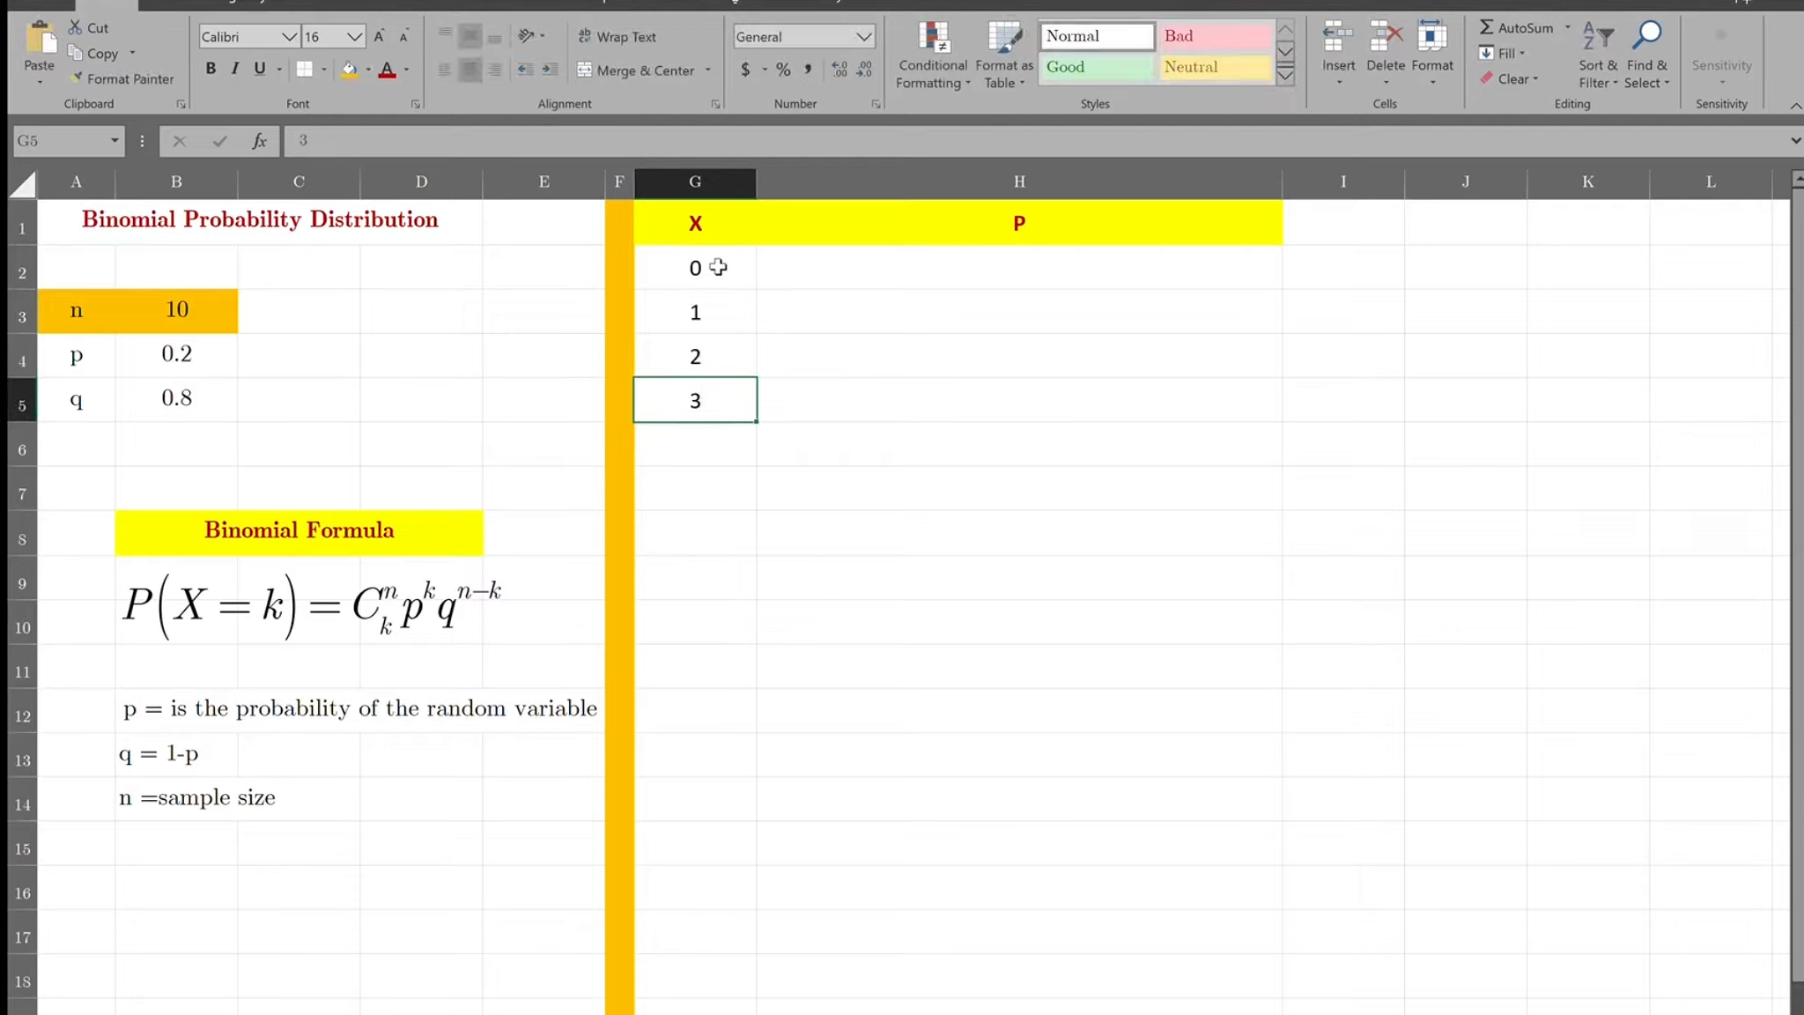
pyautogui.write(' 4 5 6 7 8 9')
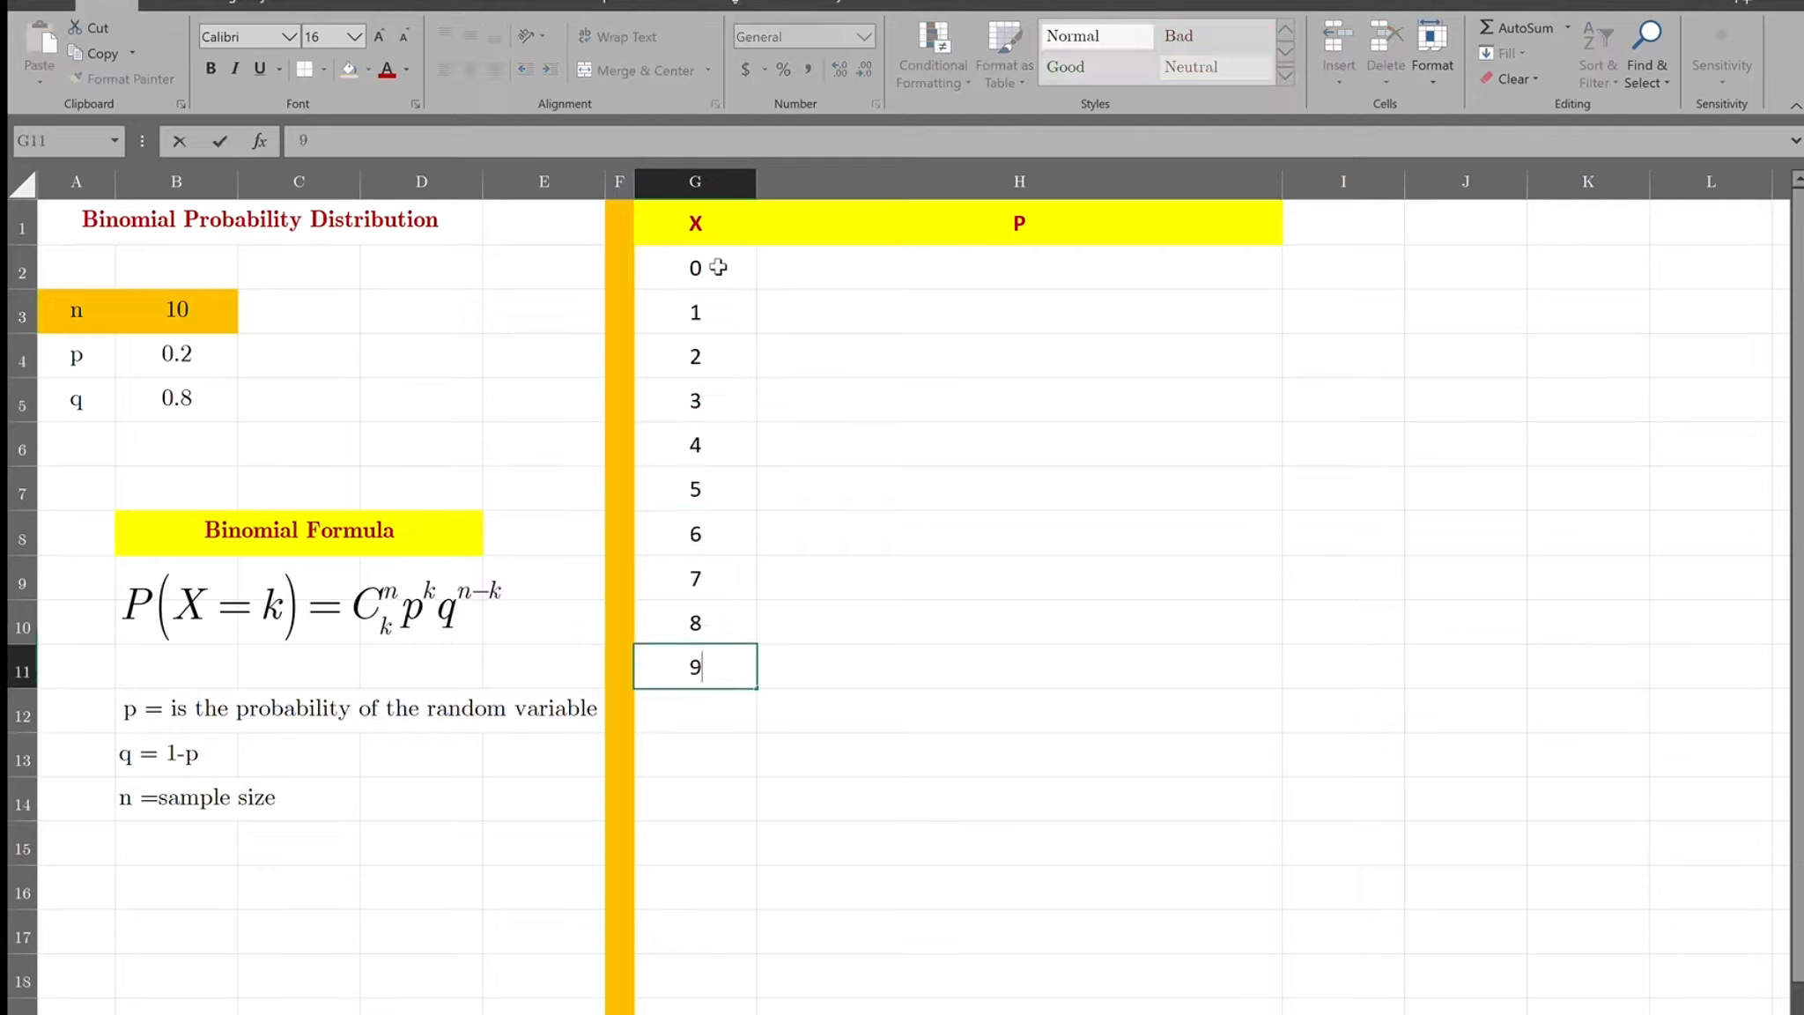
pyautogui.press('Return')
pyautogui.write('10')
pyautogui.press('Return')
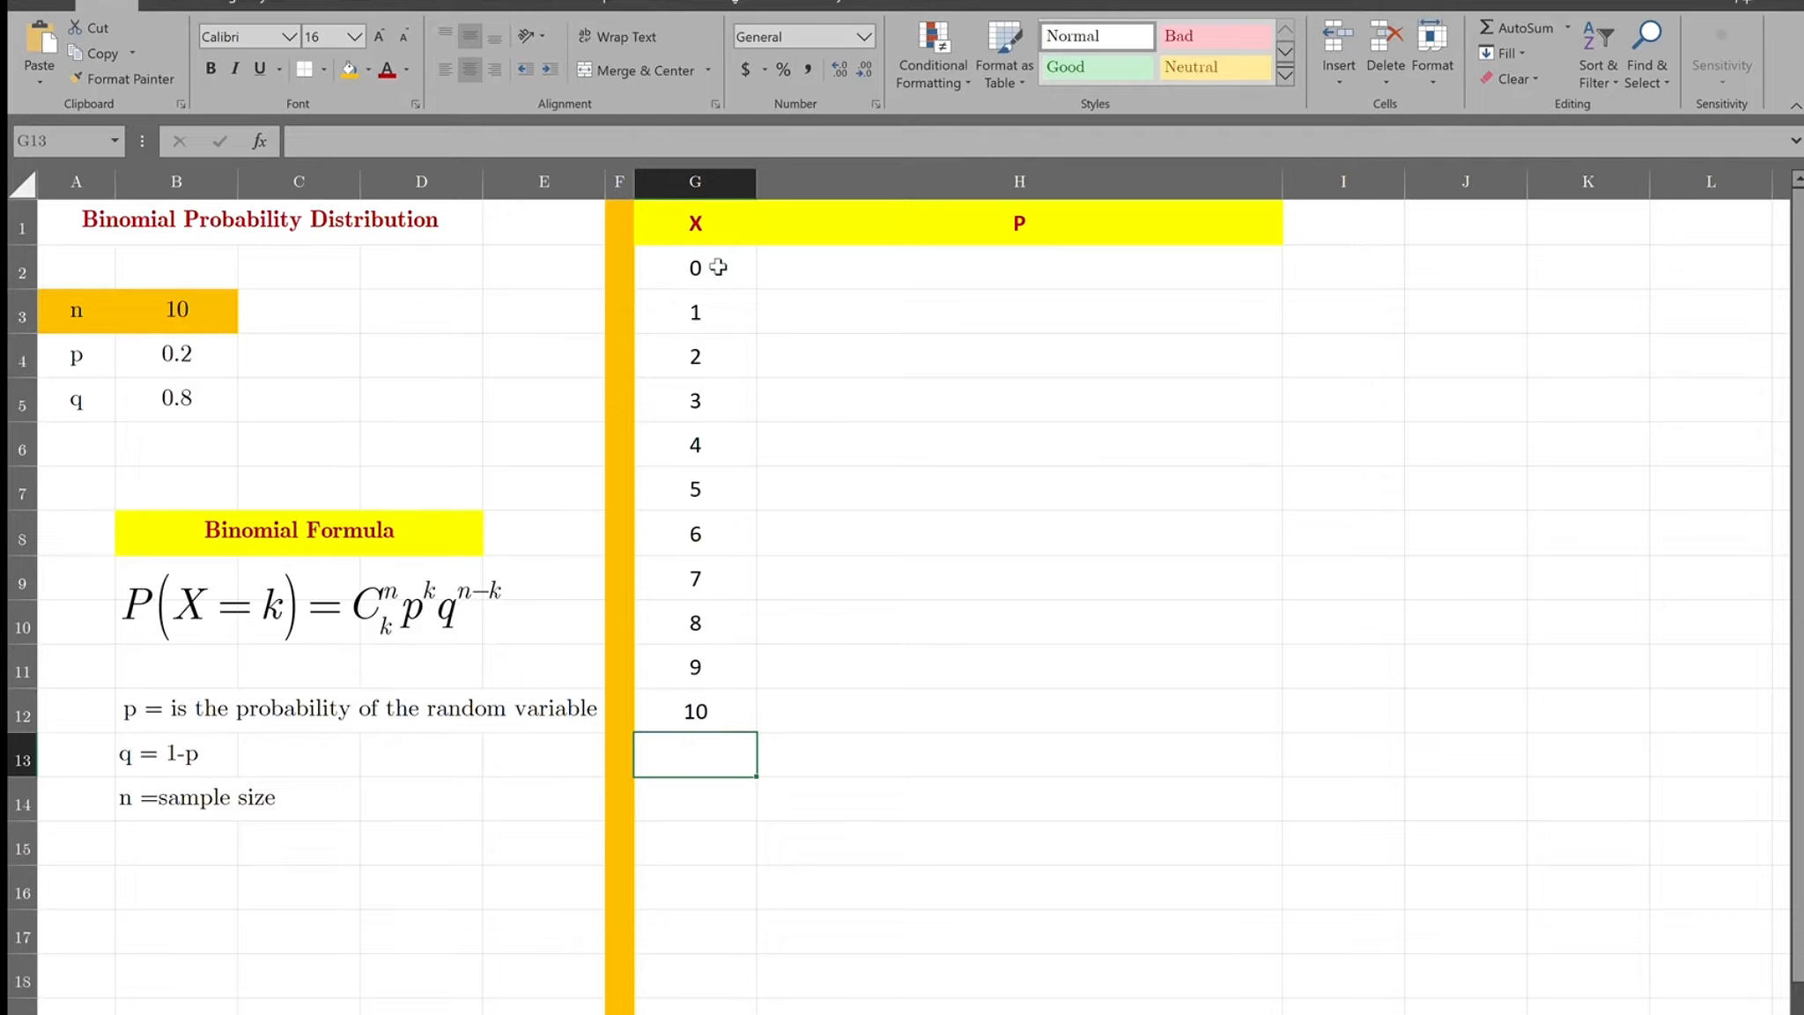
# - Enter the binomial formula =combin(10,0)*.2^0*.8^(10-0) in H2 for X = 0
pyautogui.click(936, 271)
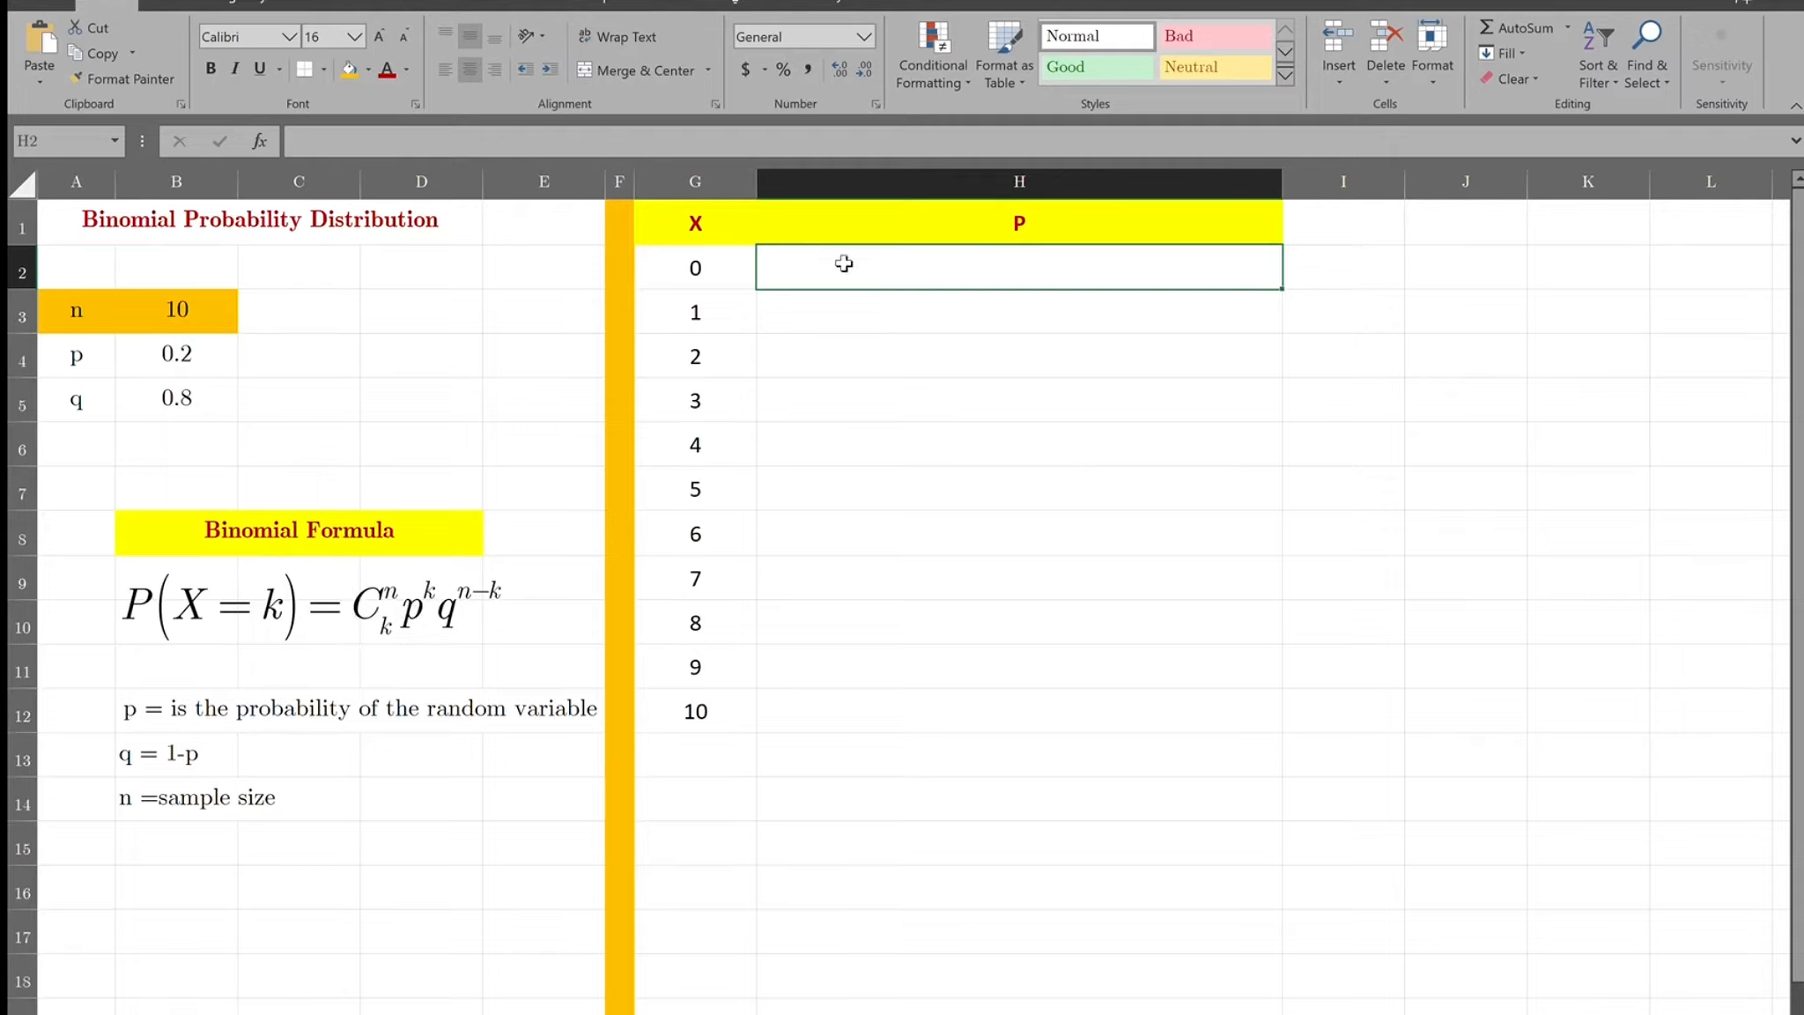
pyautogui.write('=')
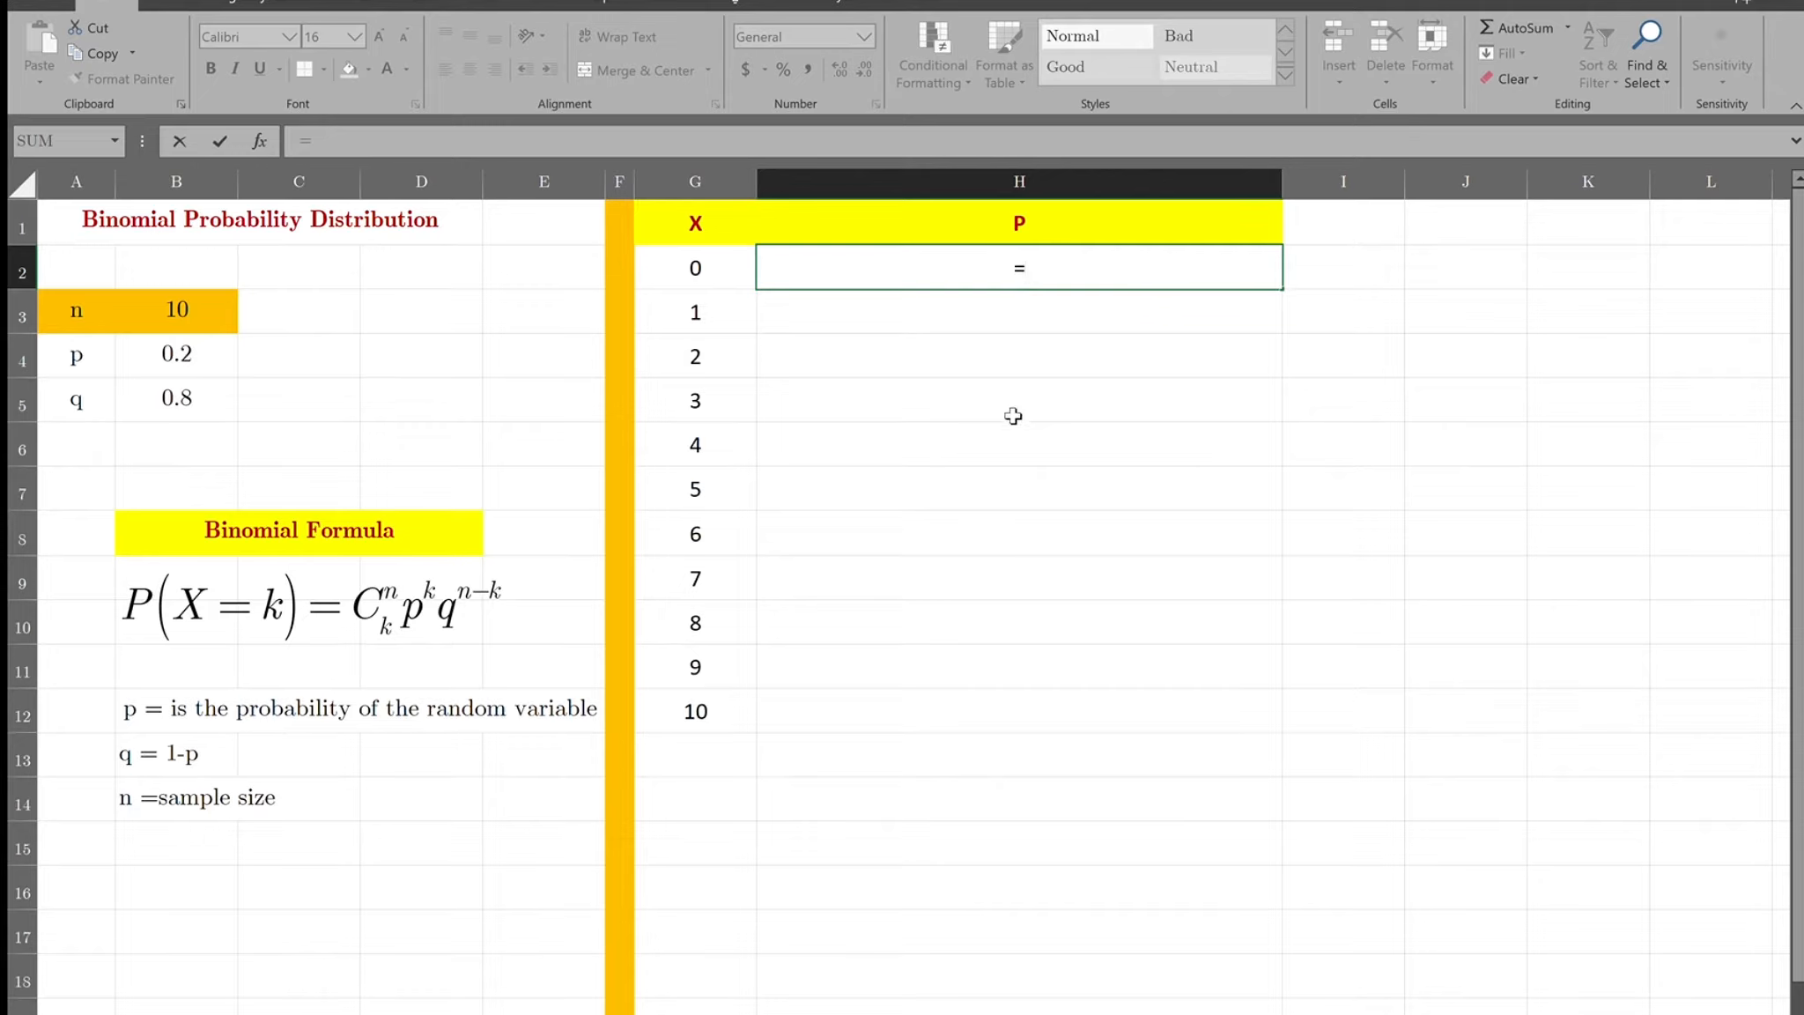
pyautogui.write('combin(')
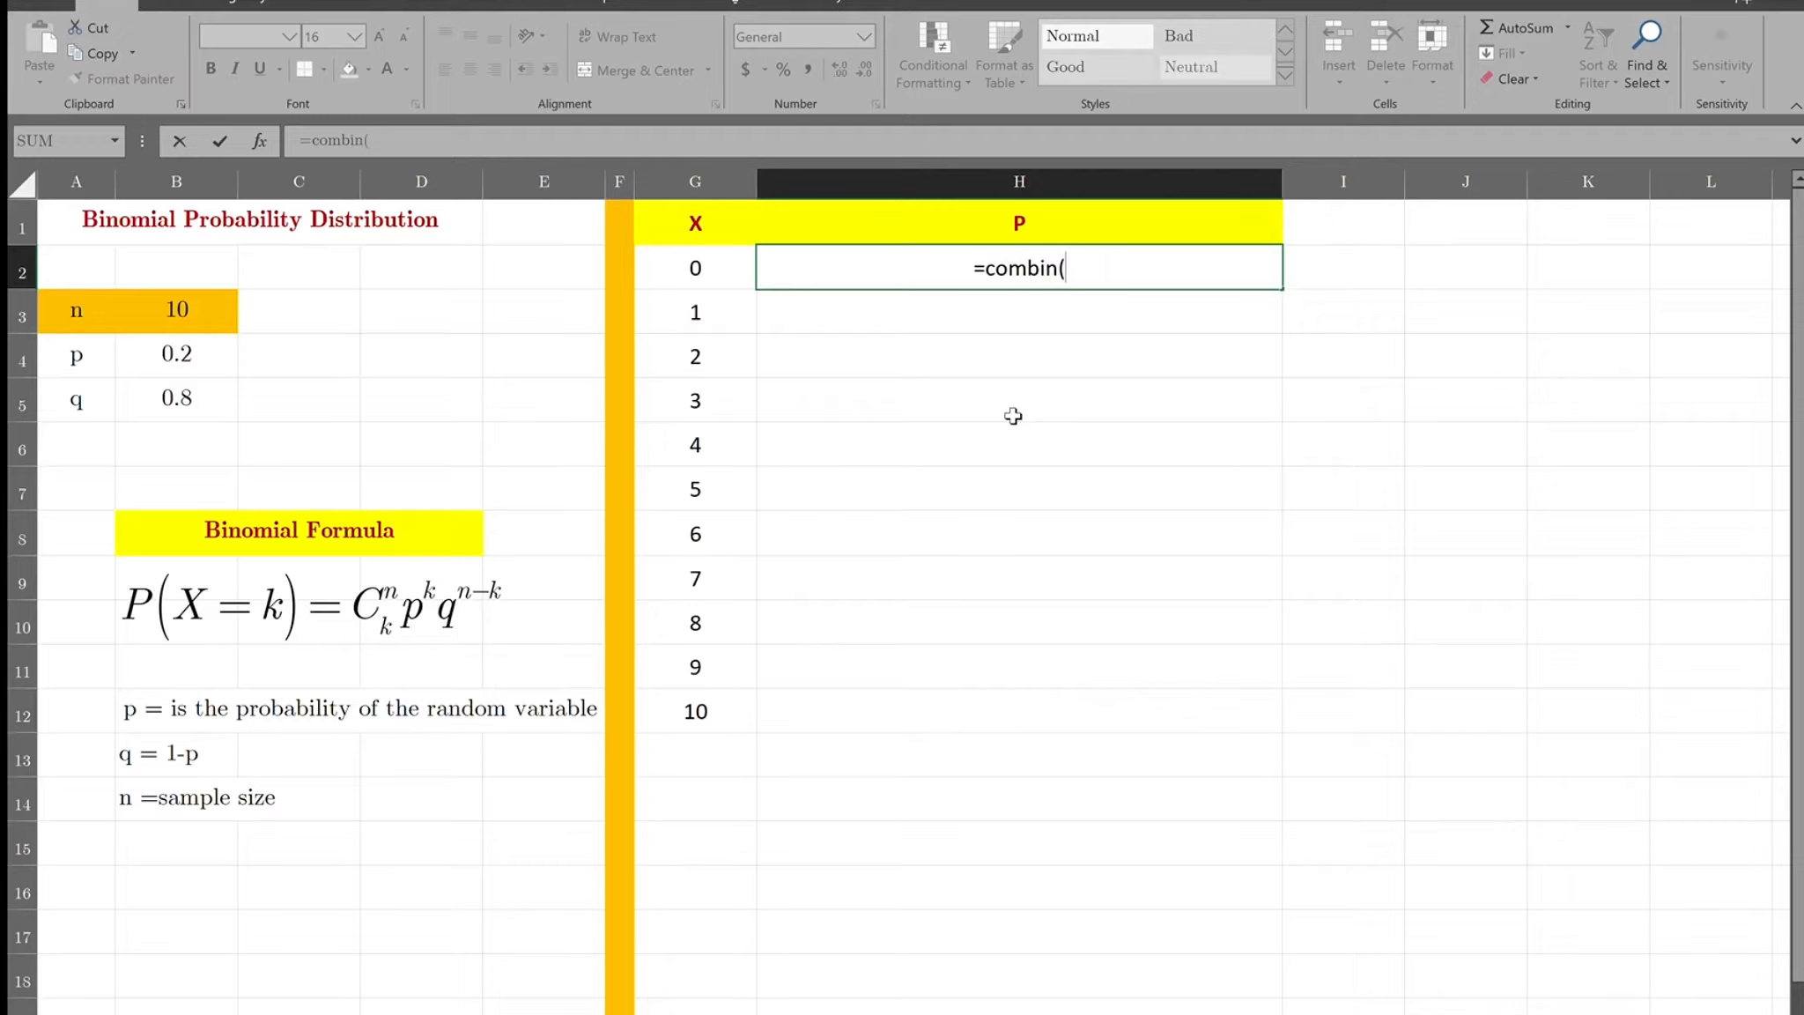
pyautogui.write('10,')
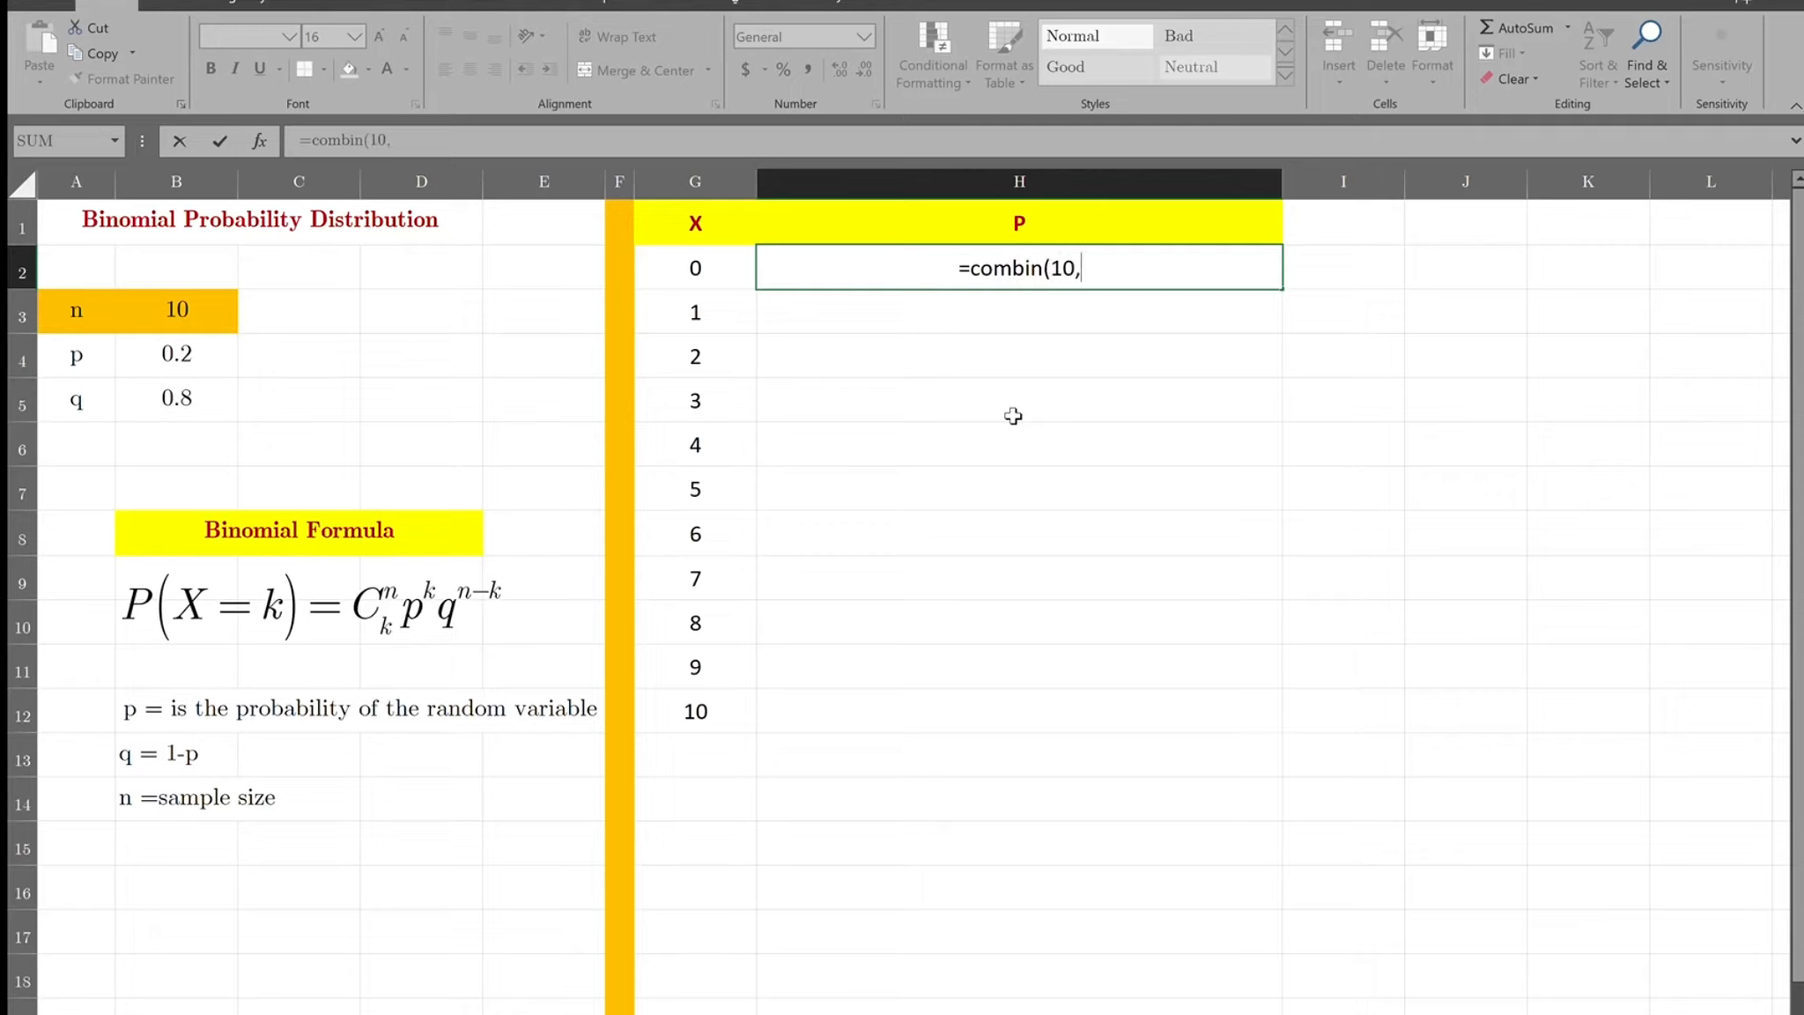
pyautogui.write('0')
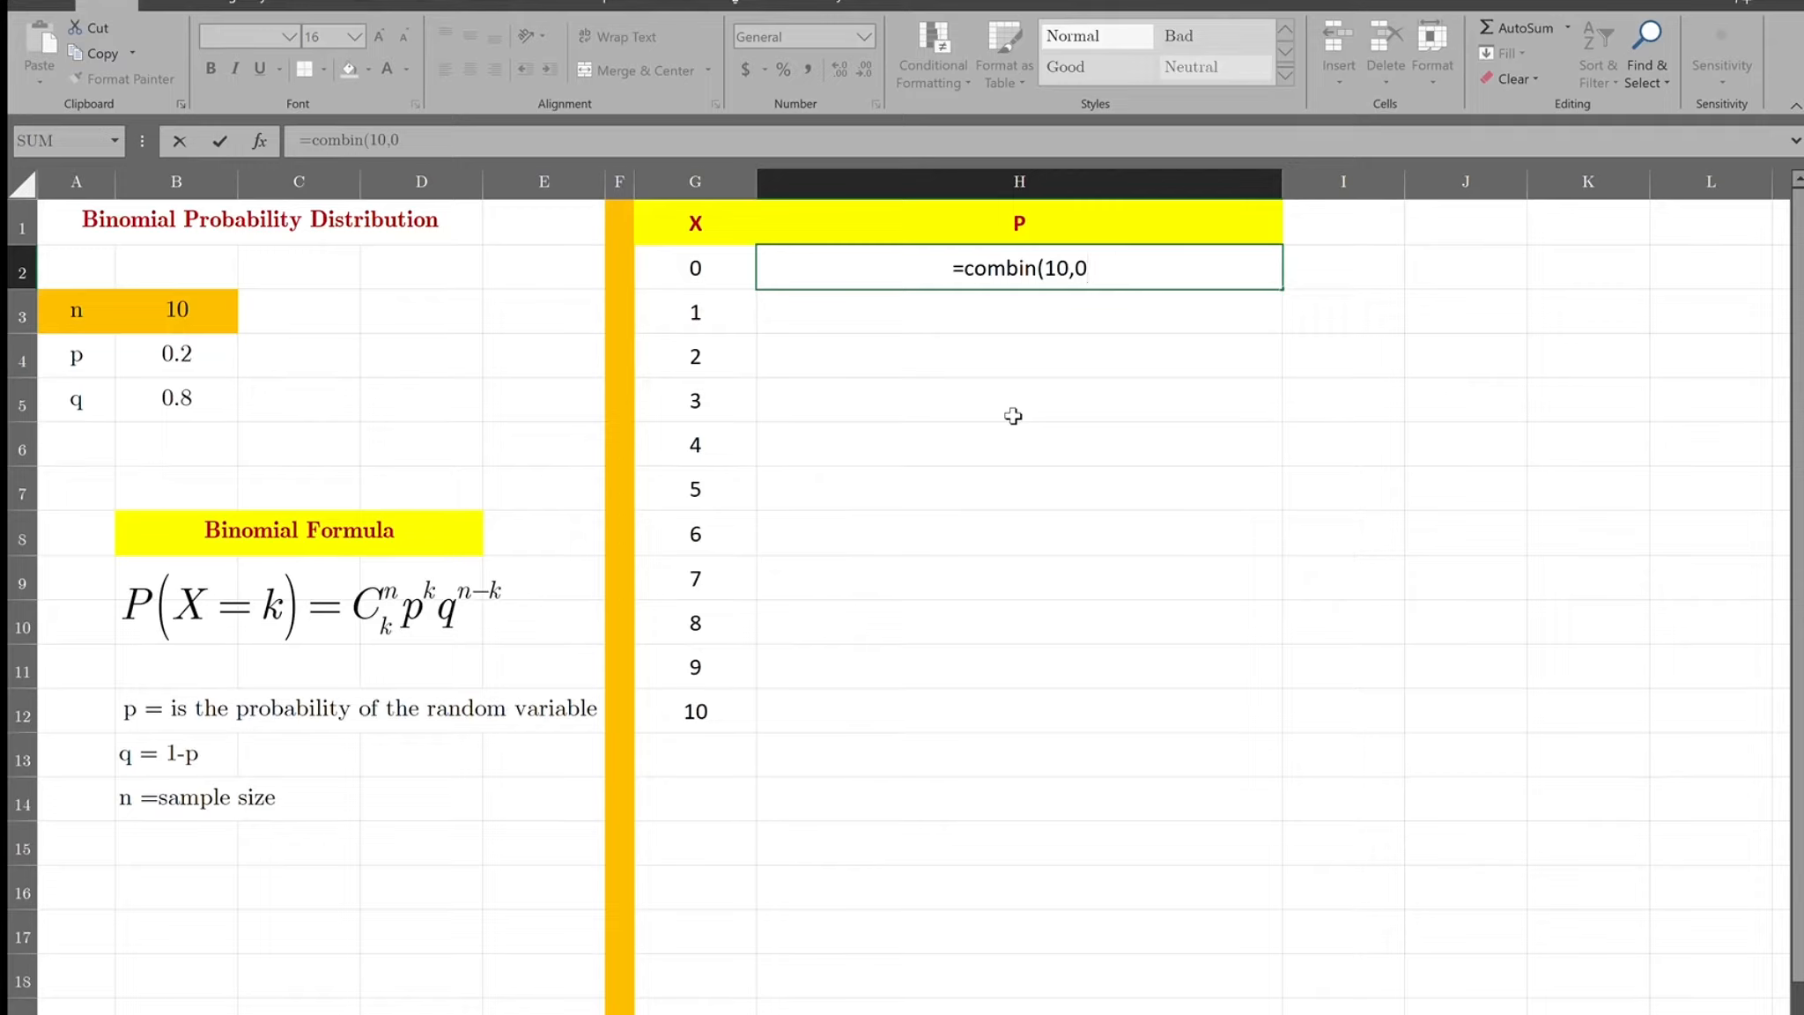
pyautogui.write(')')
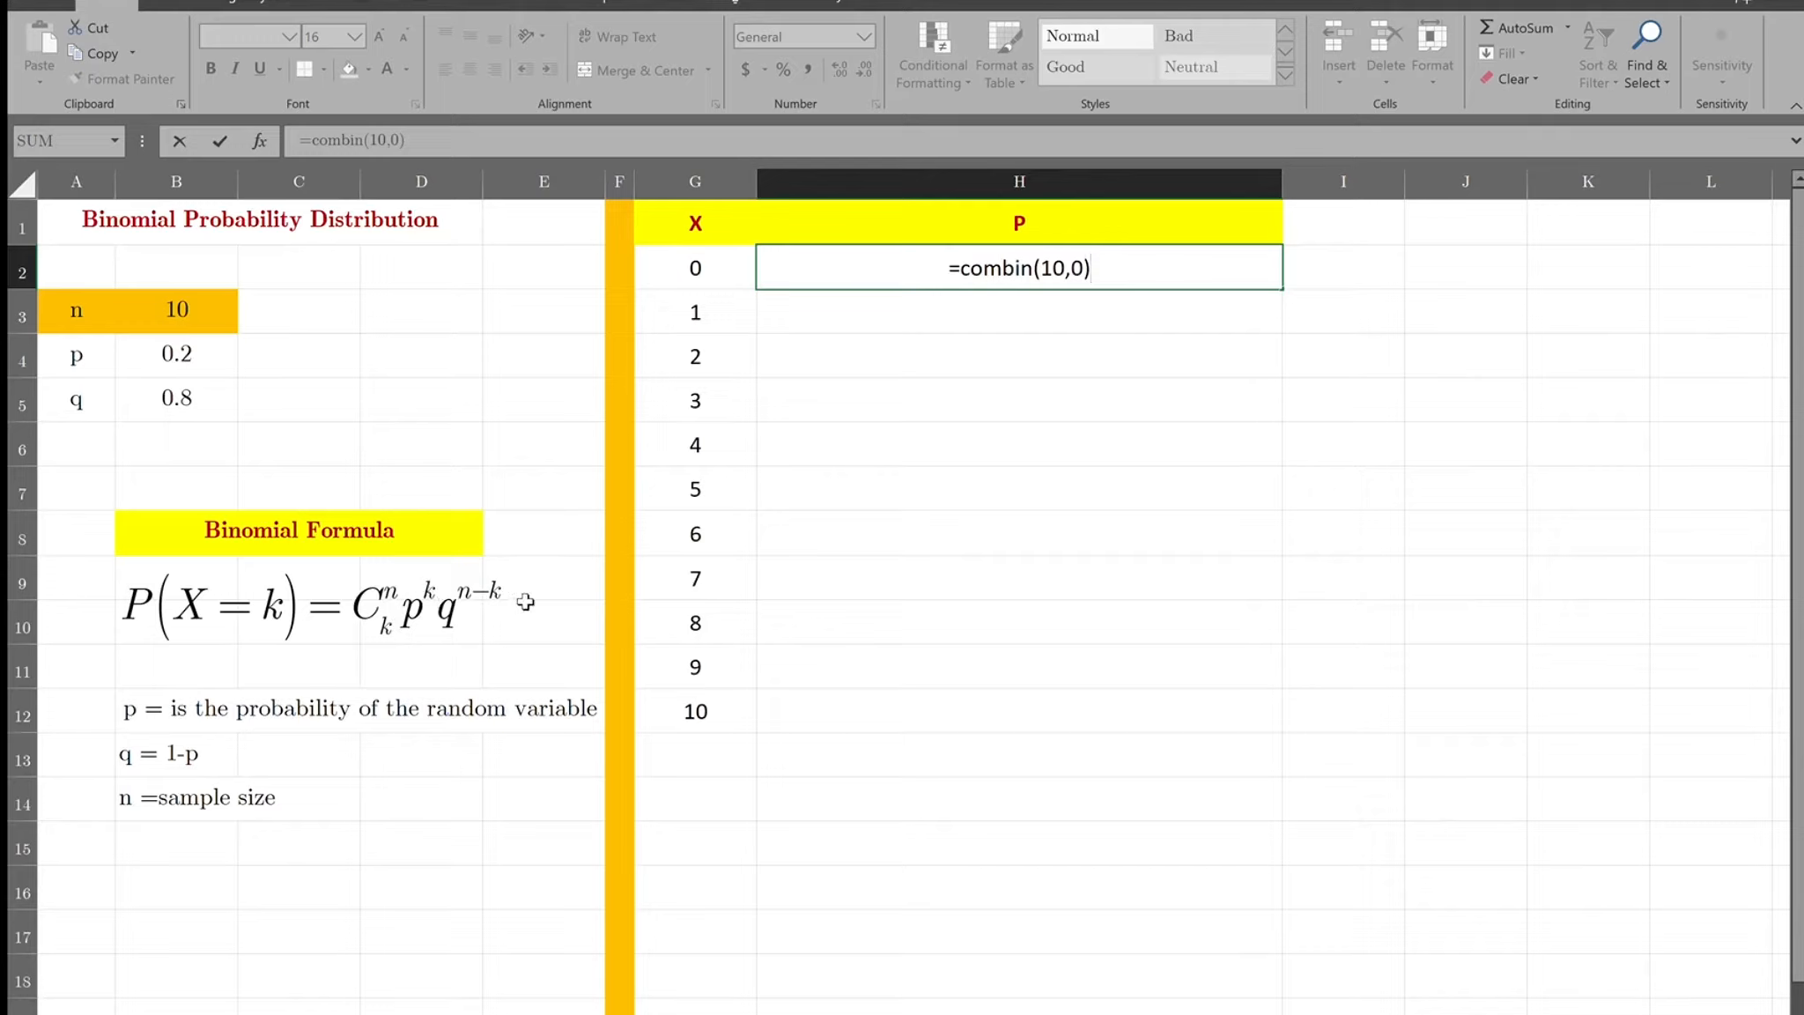
pyautogui.write('*')
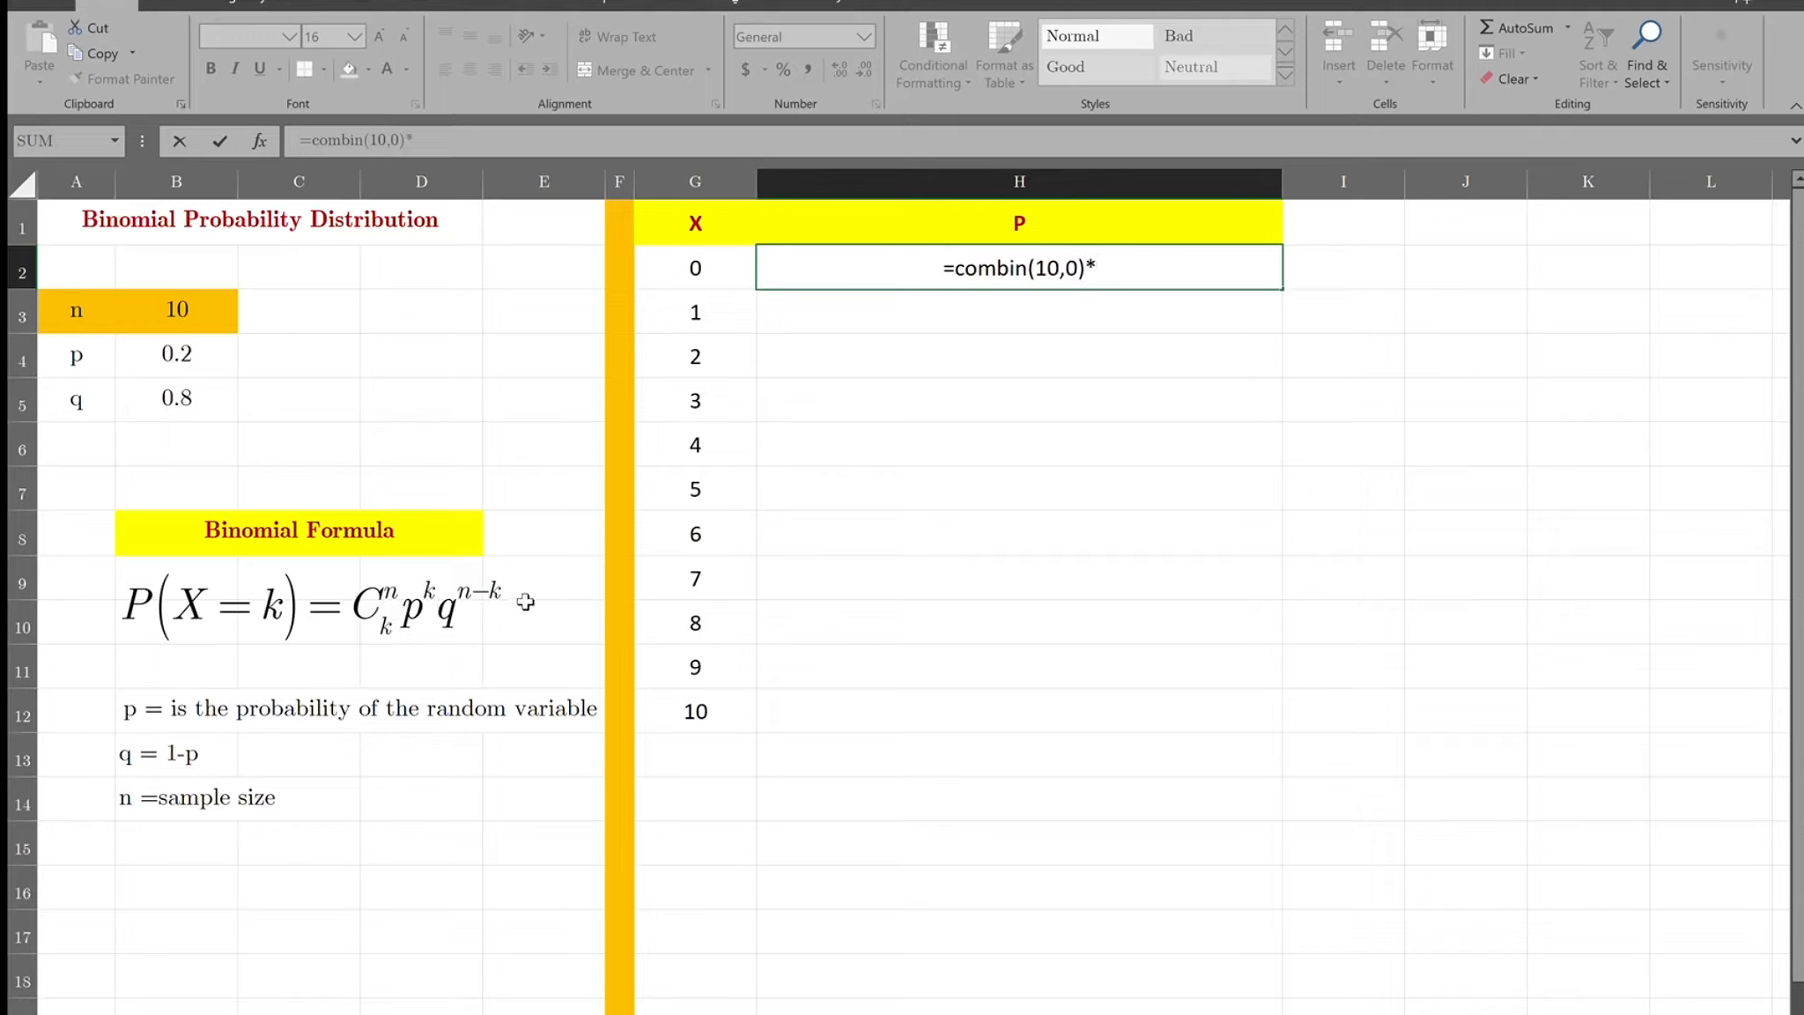
pyautogui.write('.2^')
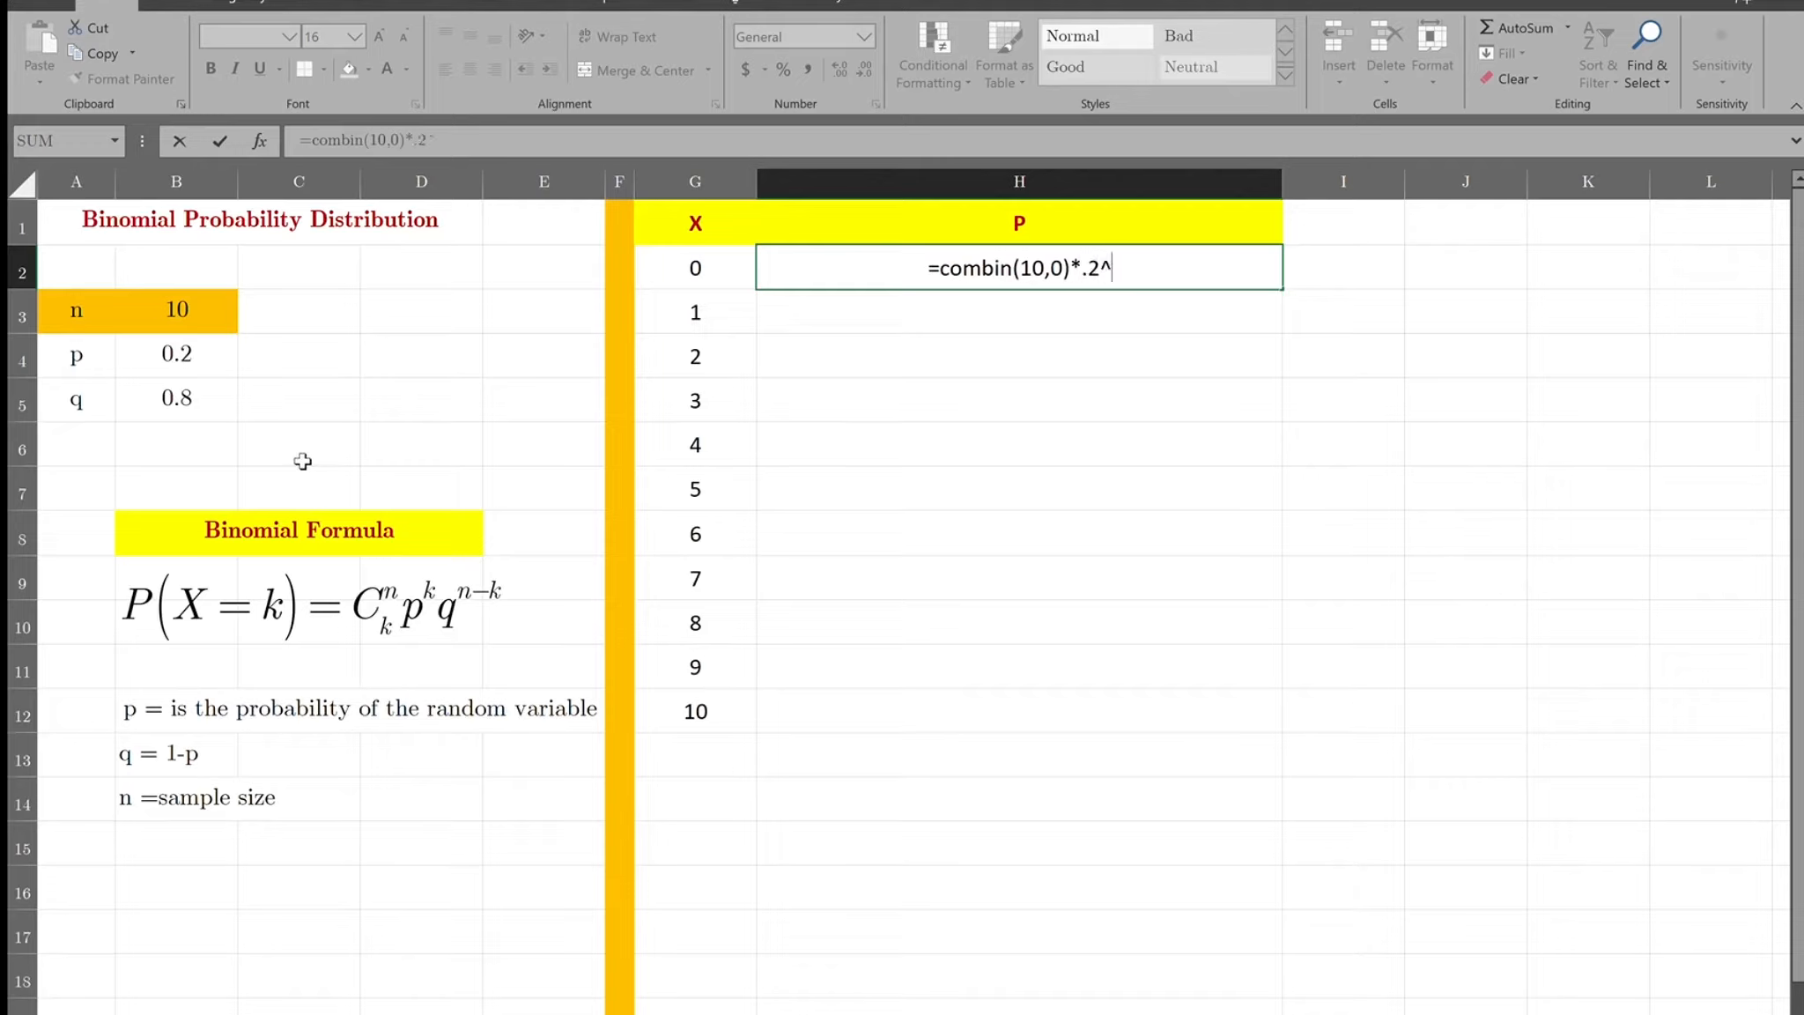
pyautogui.write('0')
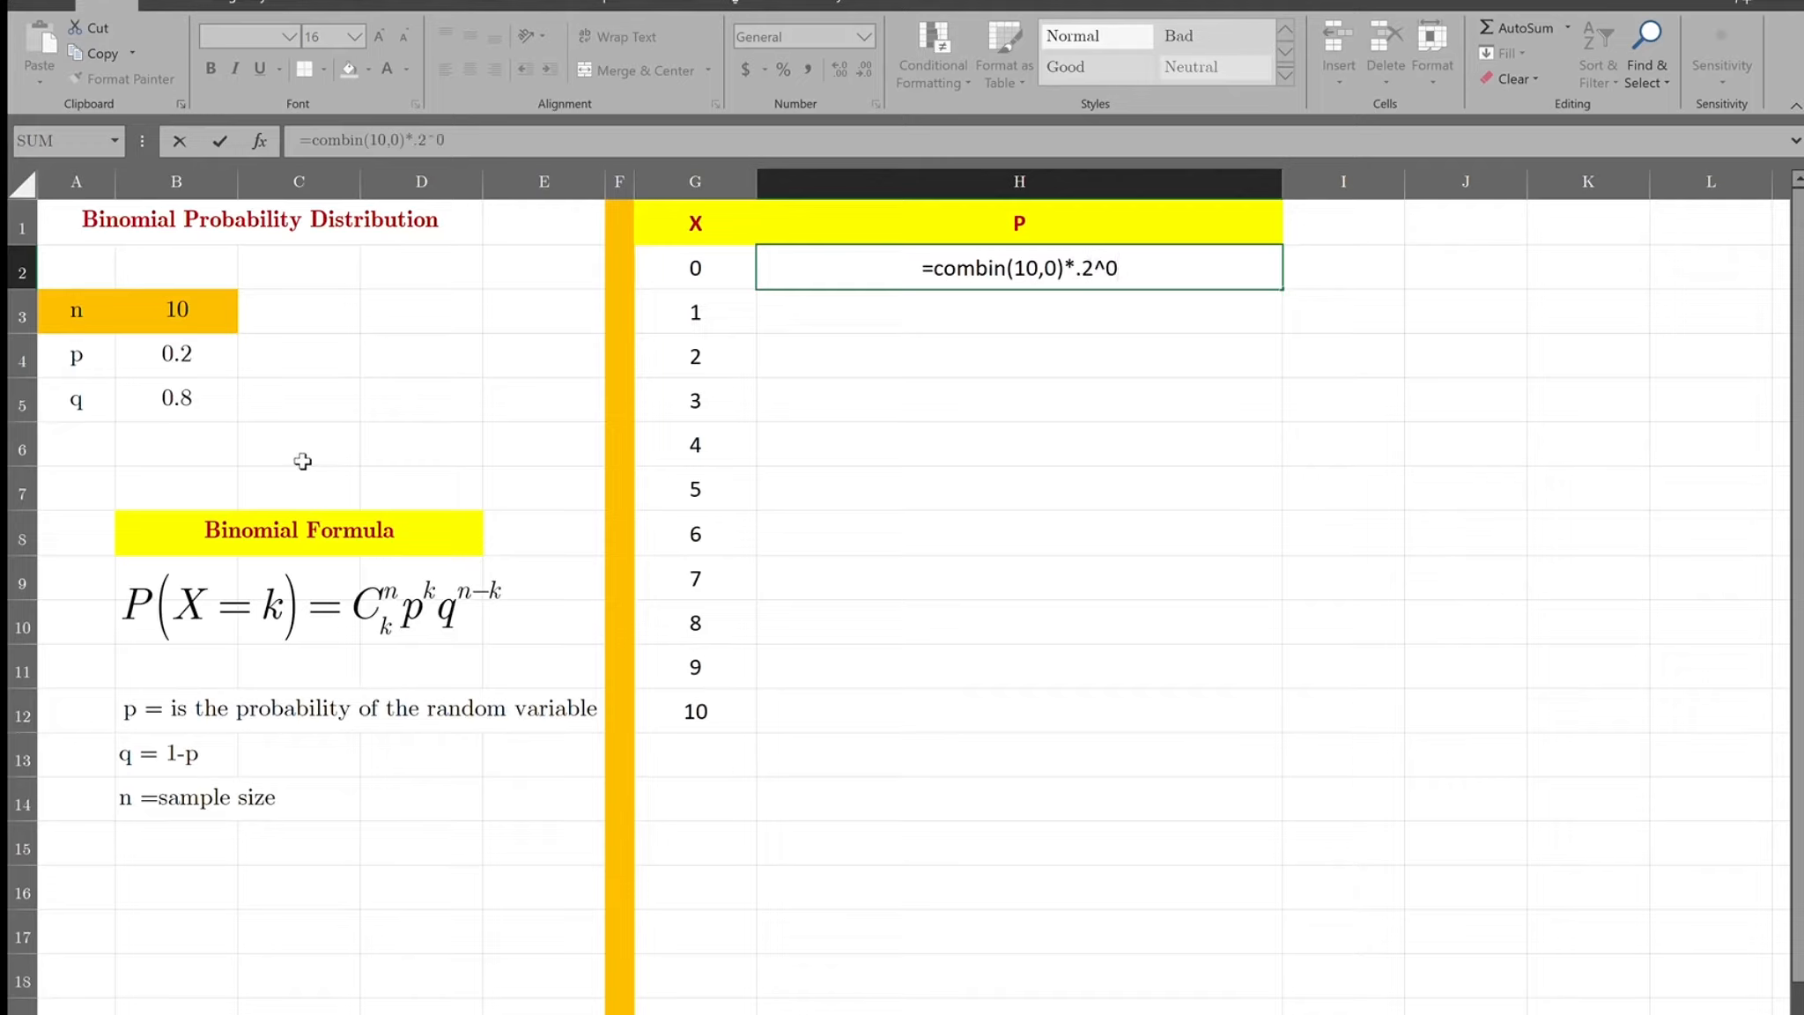
pyautogui.write('*')
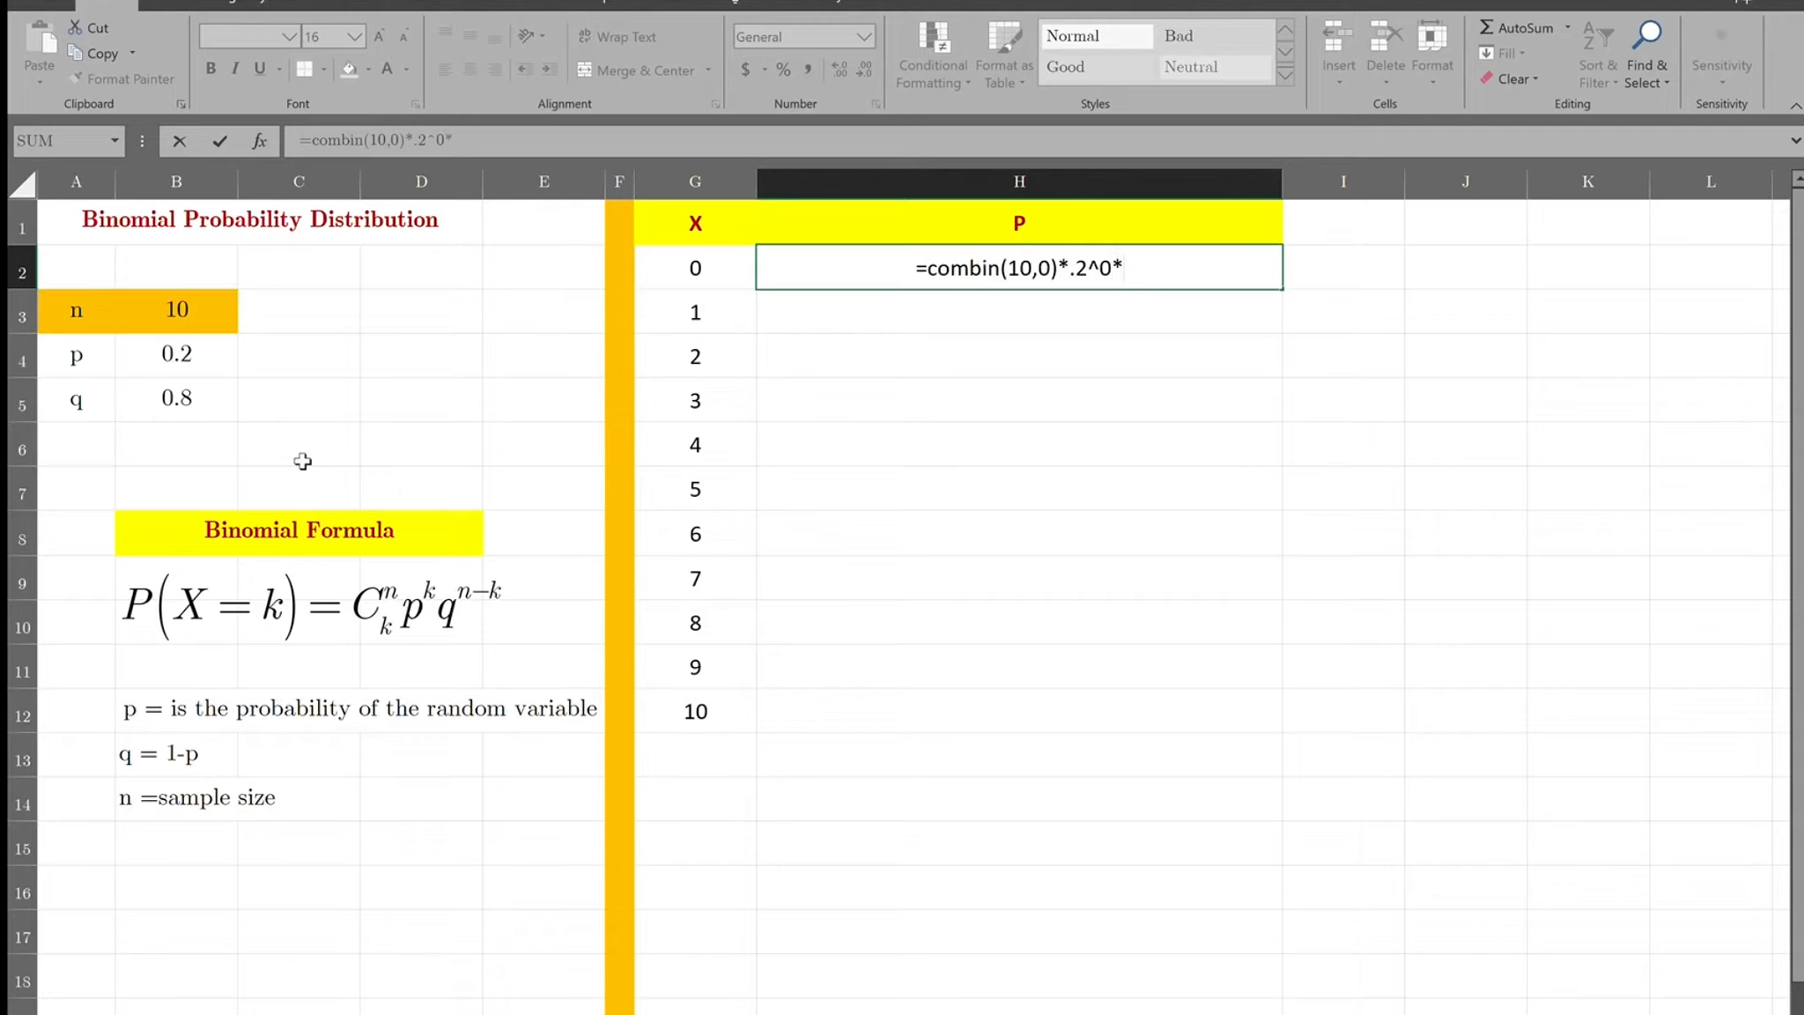
pyautogui.write('.8')
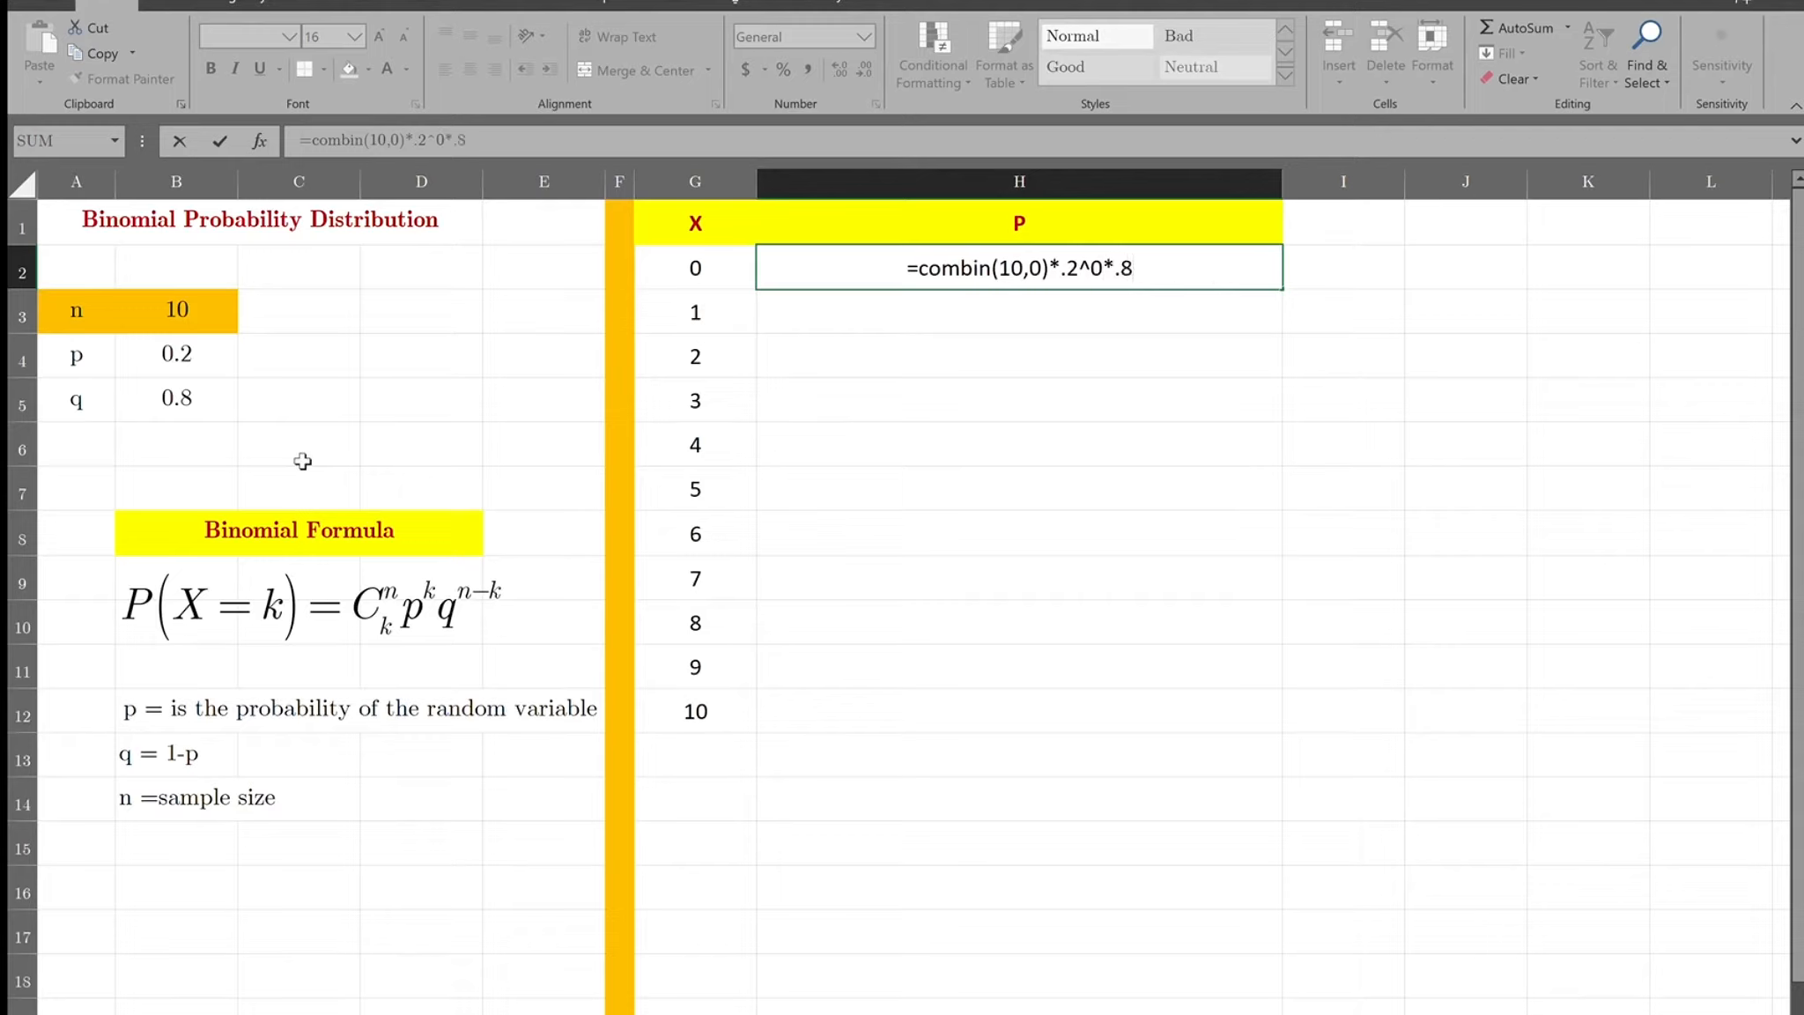
pyautogui.write('^')
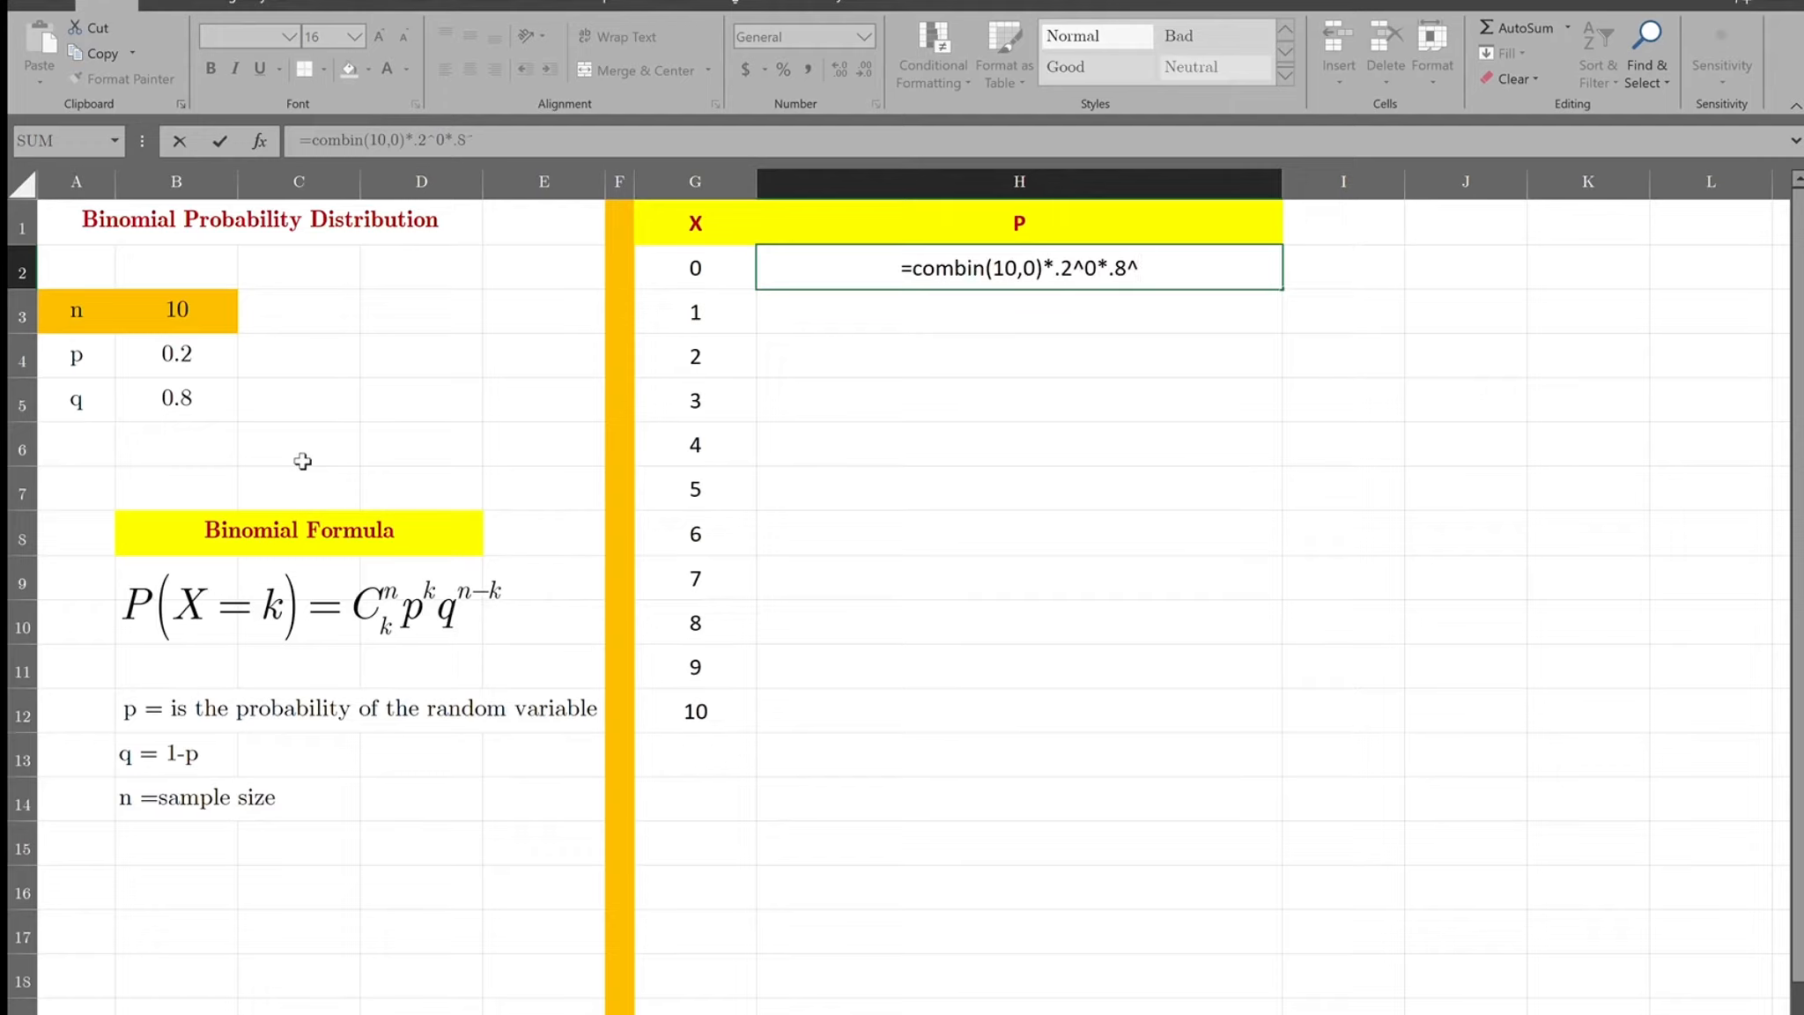
pyautogui.write('(10-0)')
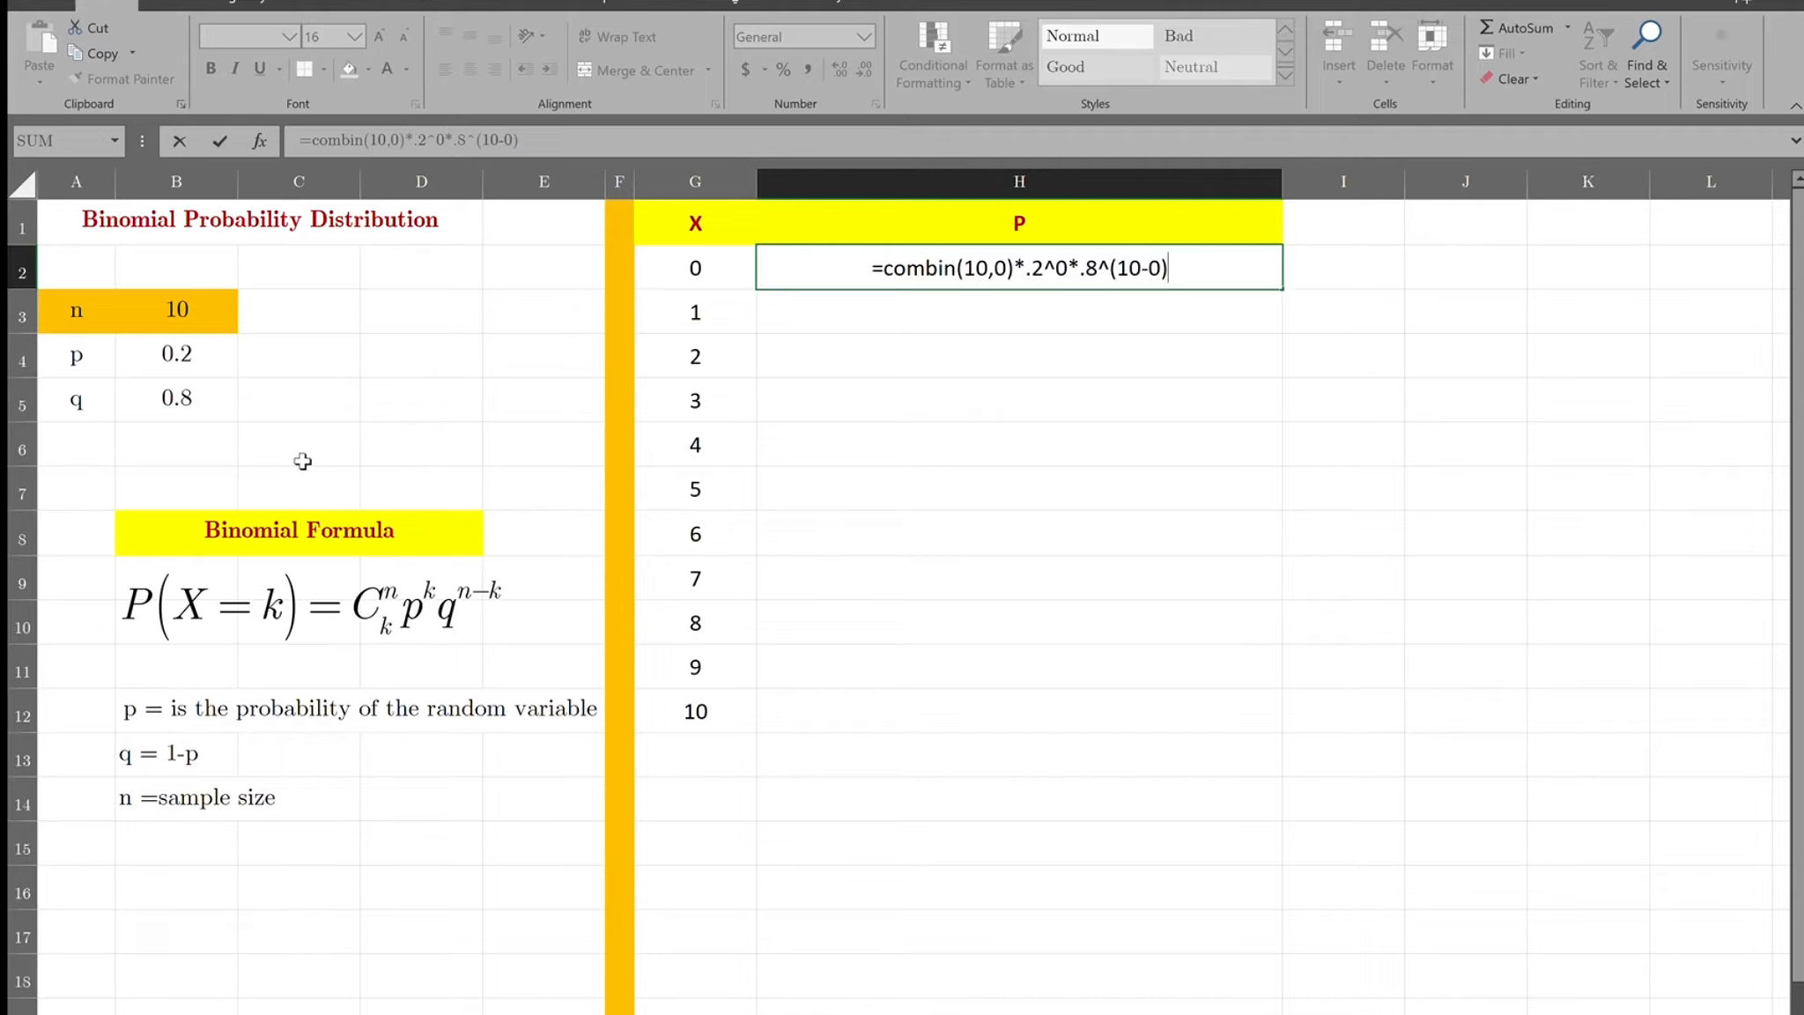
pyautogui.press('Return')
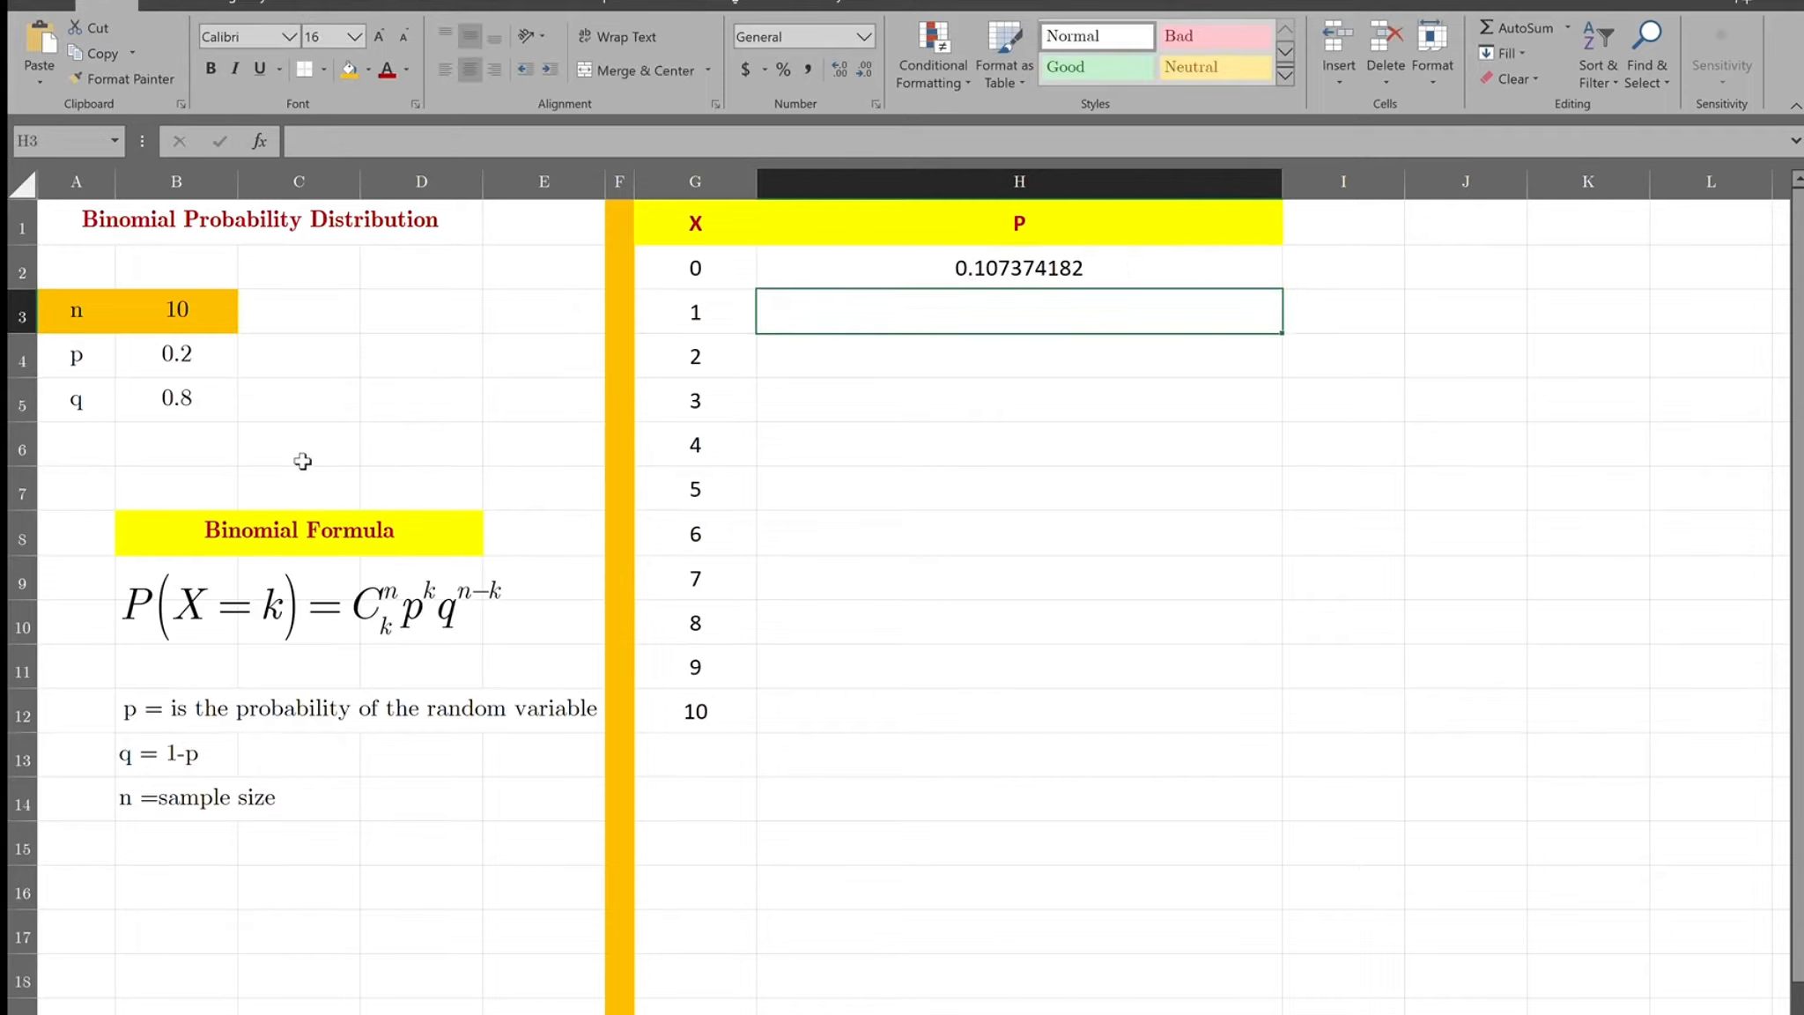
# - Copy the formula text from H2 and paste it into H3
pyautogui.doubleClick(939, 265)
pyautogui.moveTo(1206, 264); pyautogui.dragTo(813, 272)
pyautogui.hotkey('ctrl', 'c')
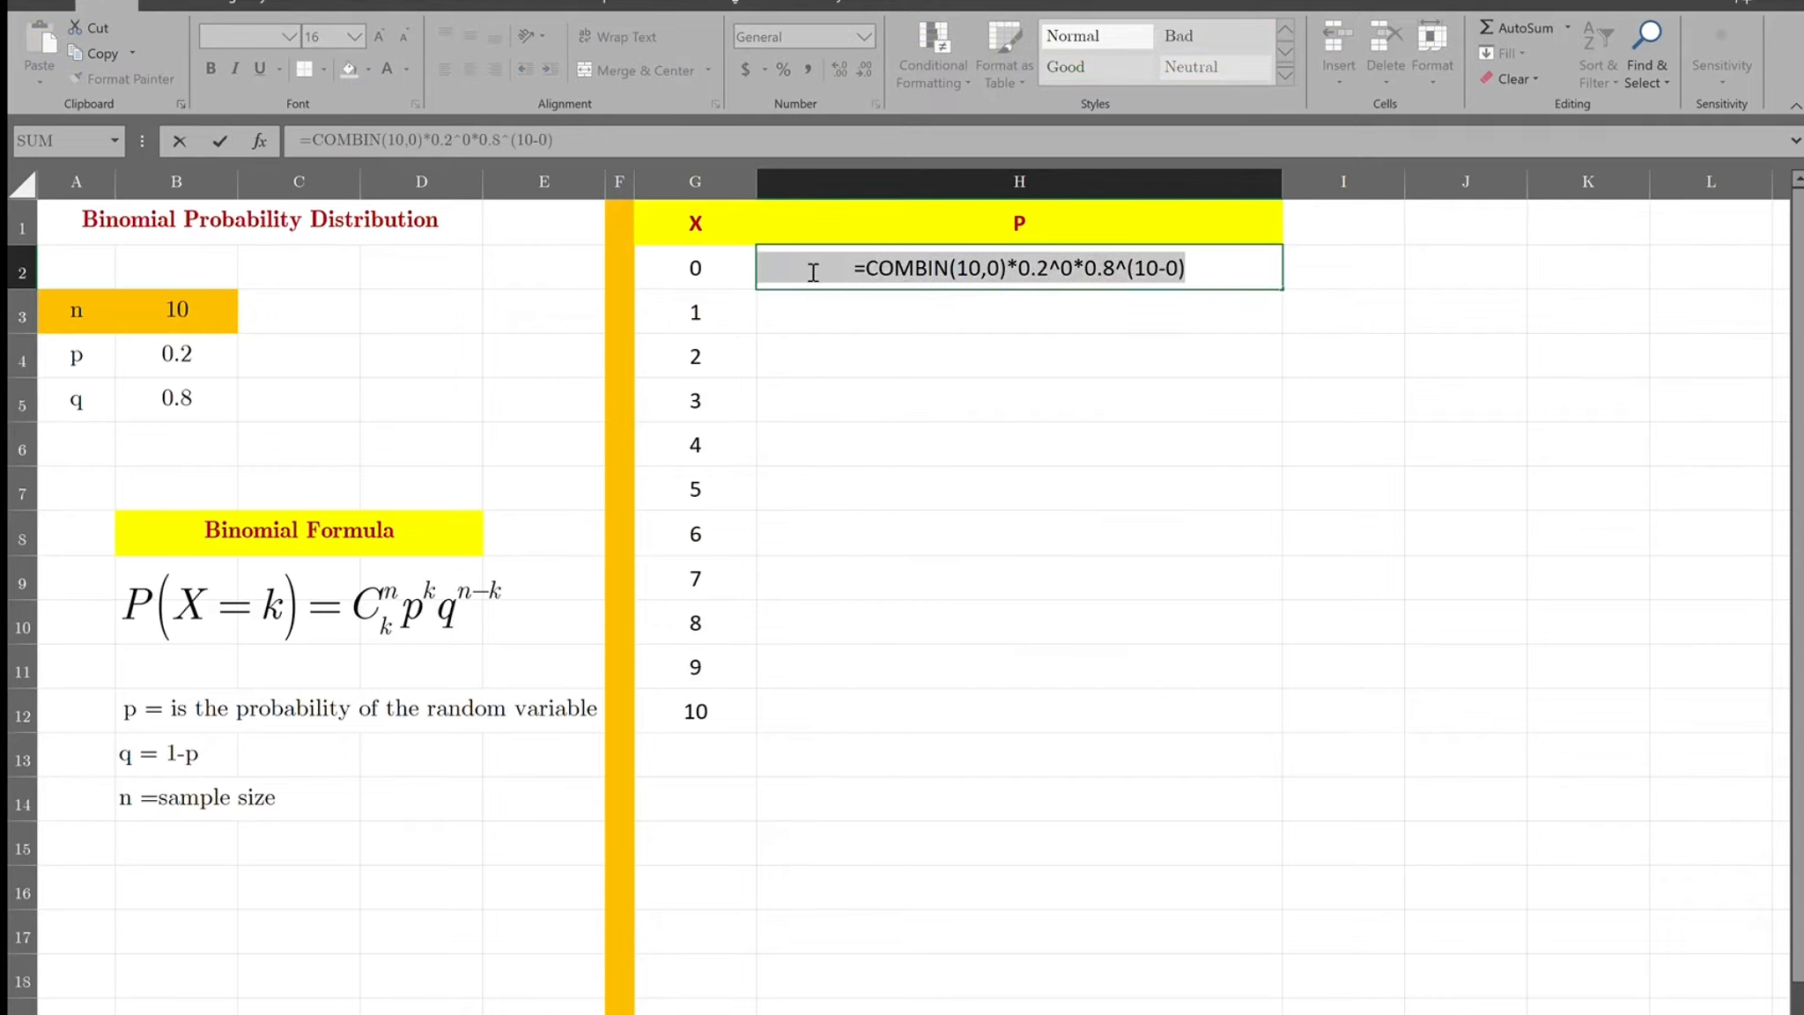
pyautogui.press('Return')
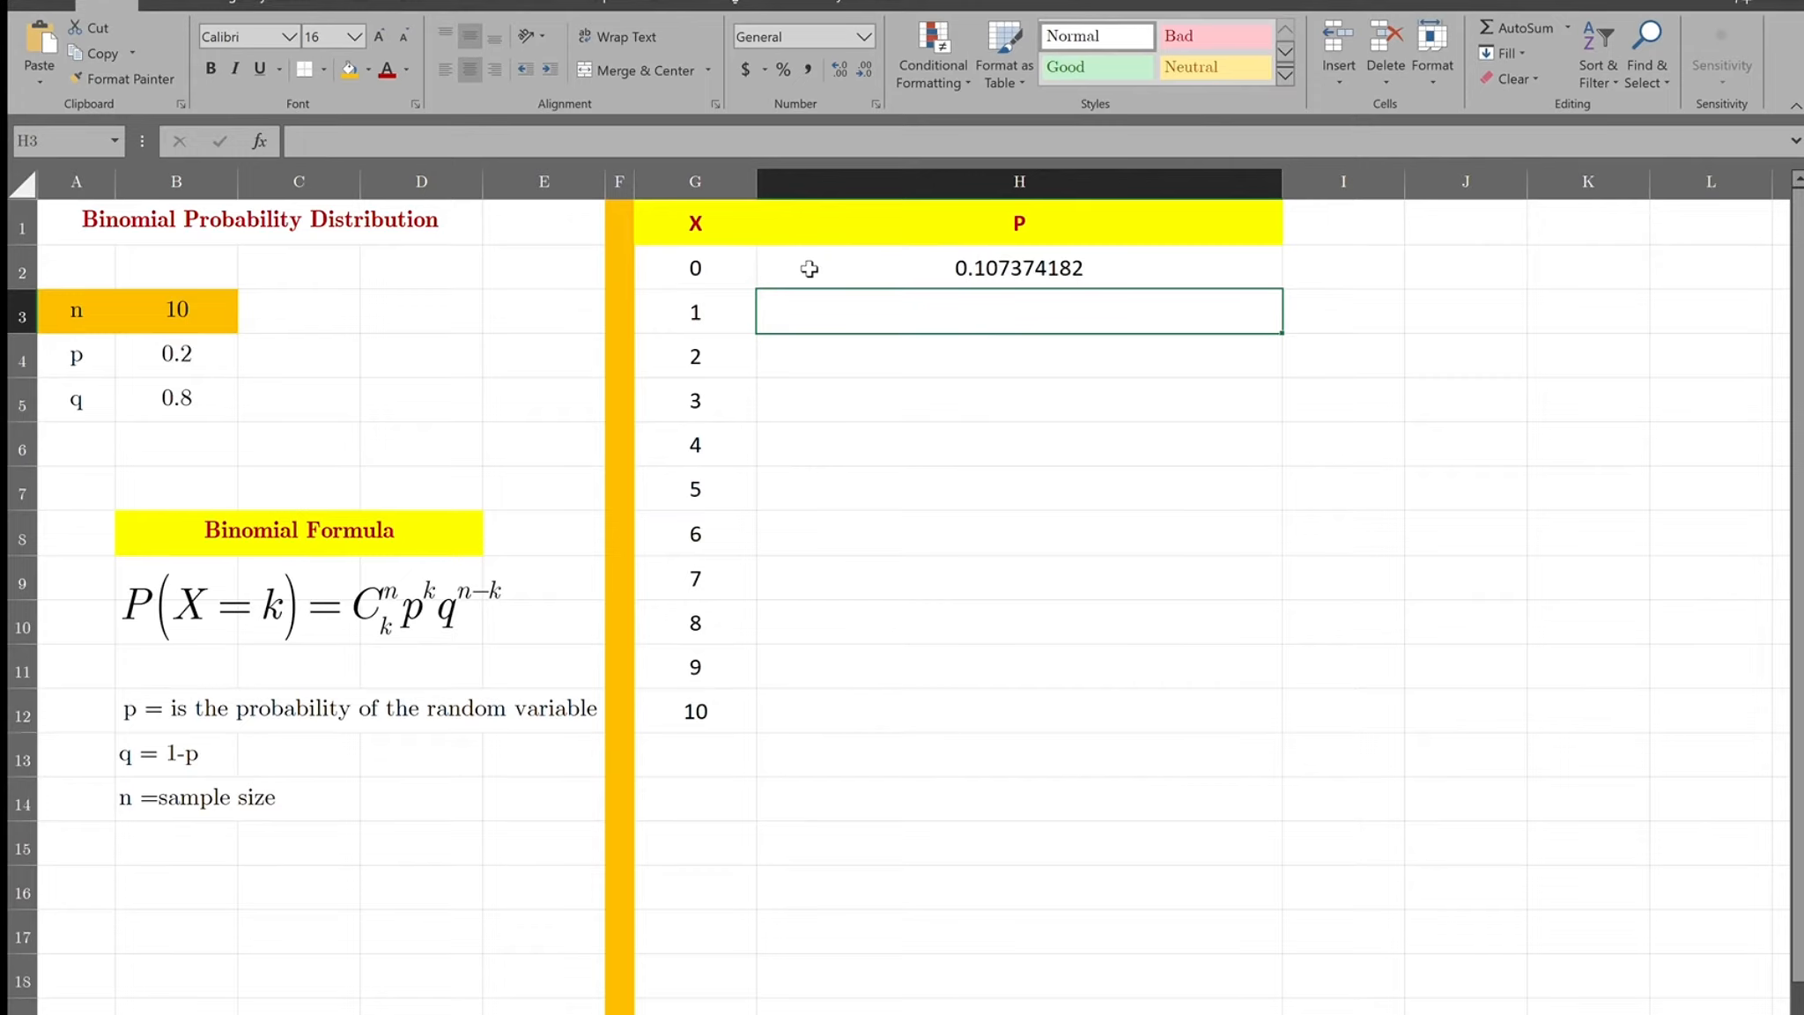
pyautogui.hotkey('ctrl', 'v')
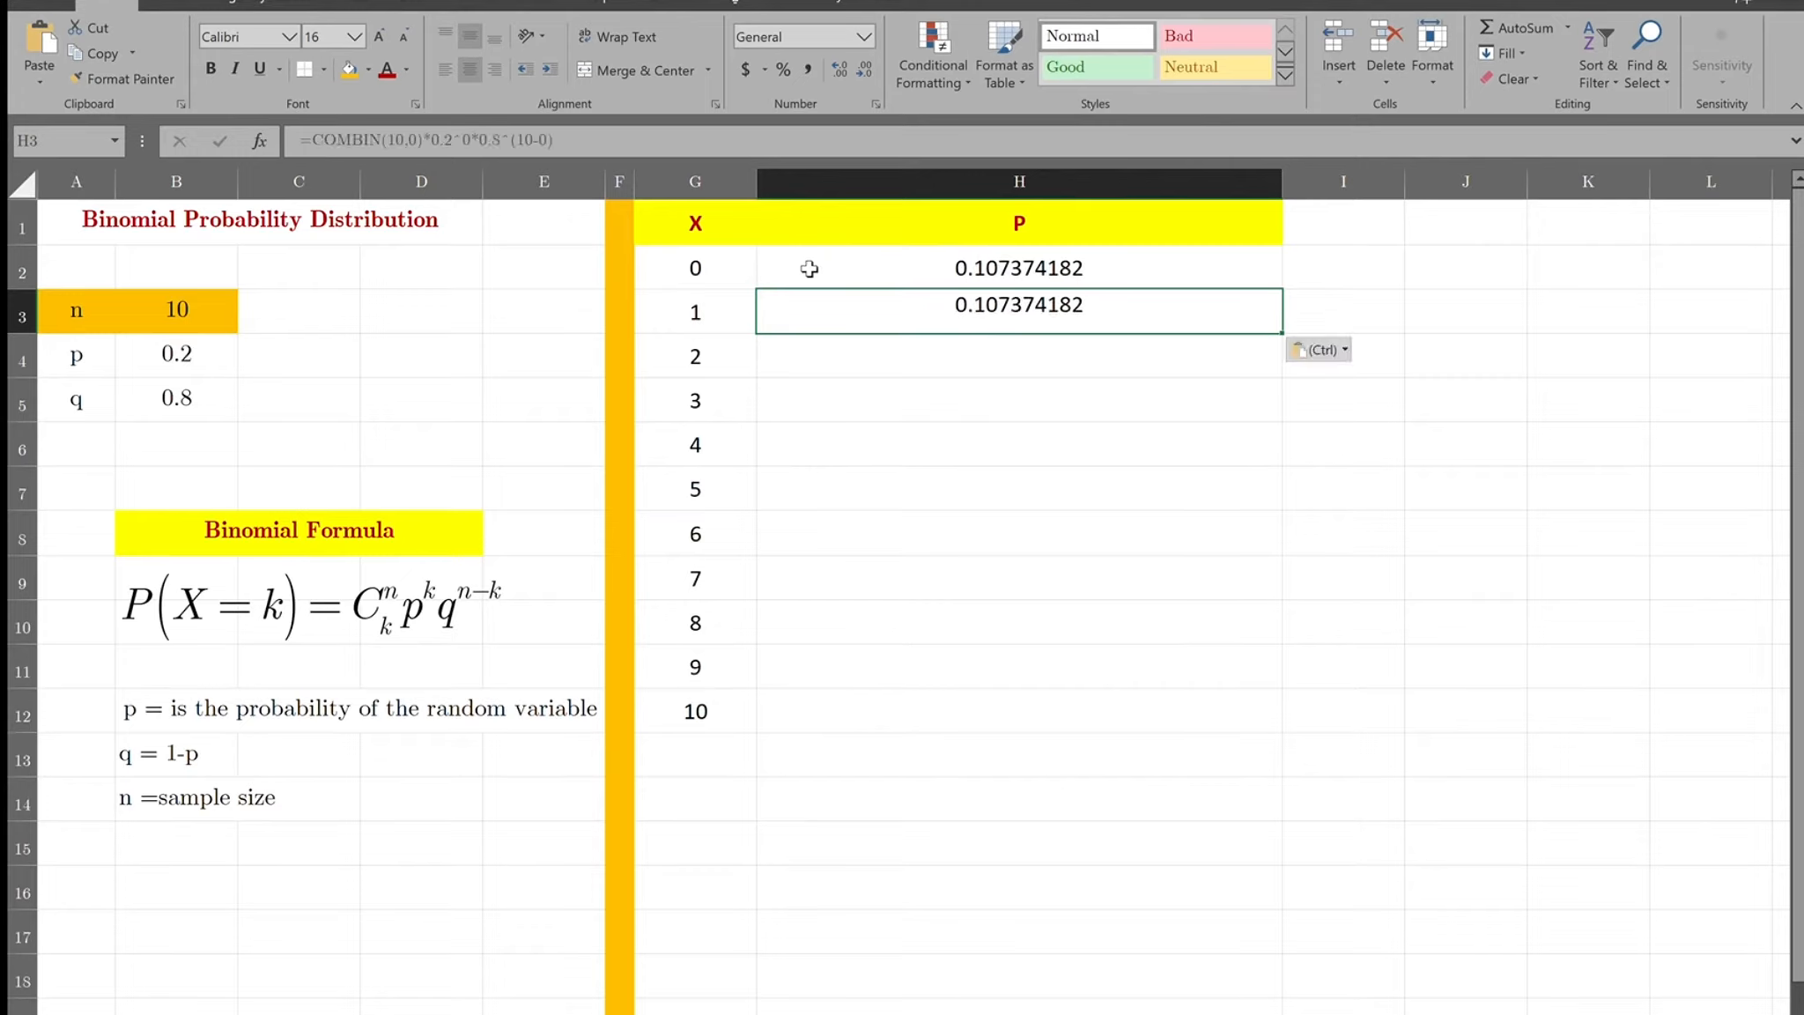
# - Edit the H3 formula to use k = 1, making it =COMBIN(10,1)*0.2^1*0.8^(10-1)
pyautogui.doubleClick(1049, 300)
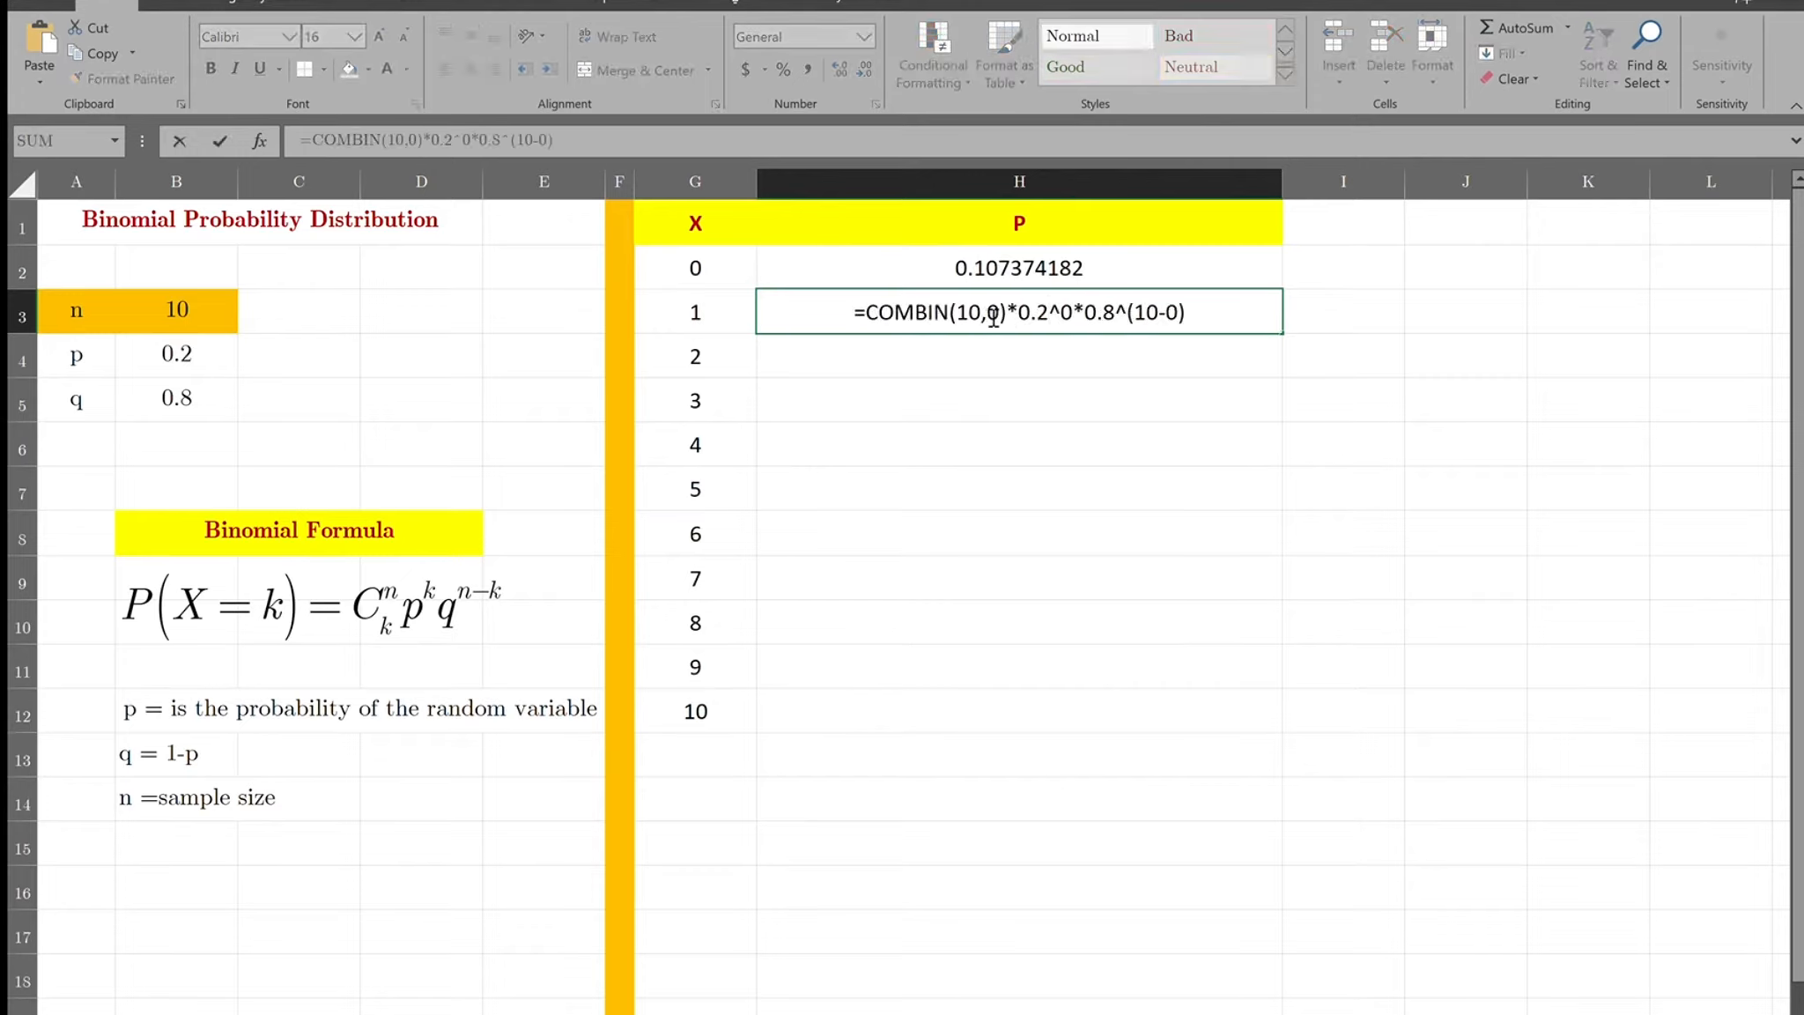
pyautogui.moveTo(987, 318); pyautogui.dragTo(1003, 325)
pyautogui.write('1')
pyautogui.click(1074, 314)
pyautogui.press('BackSpace')
pyautogui.write('1')
pyautogui.click(1179, 312)
pyautogui.press('BackSpace')
pyautogui.write('1')
pyautogui.press('Return')
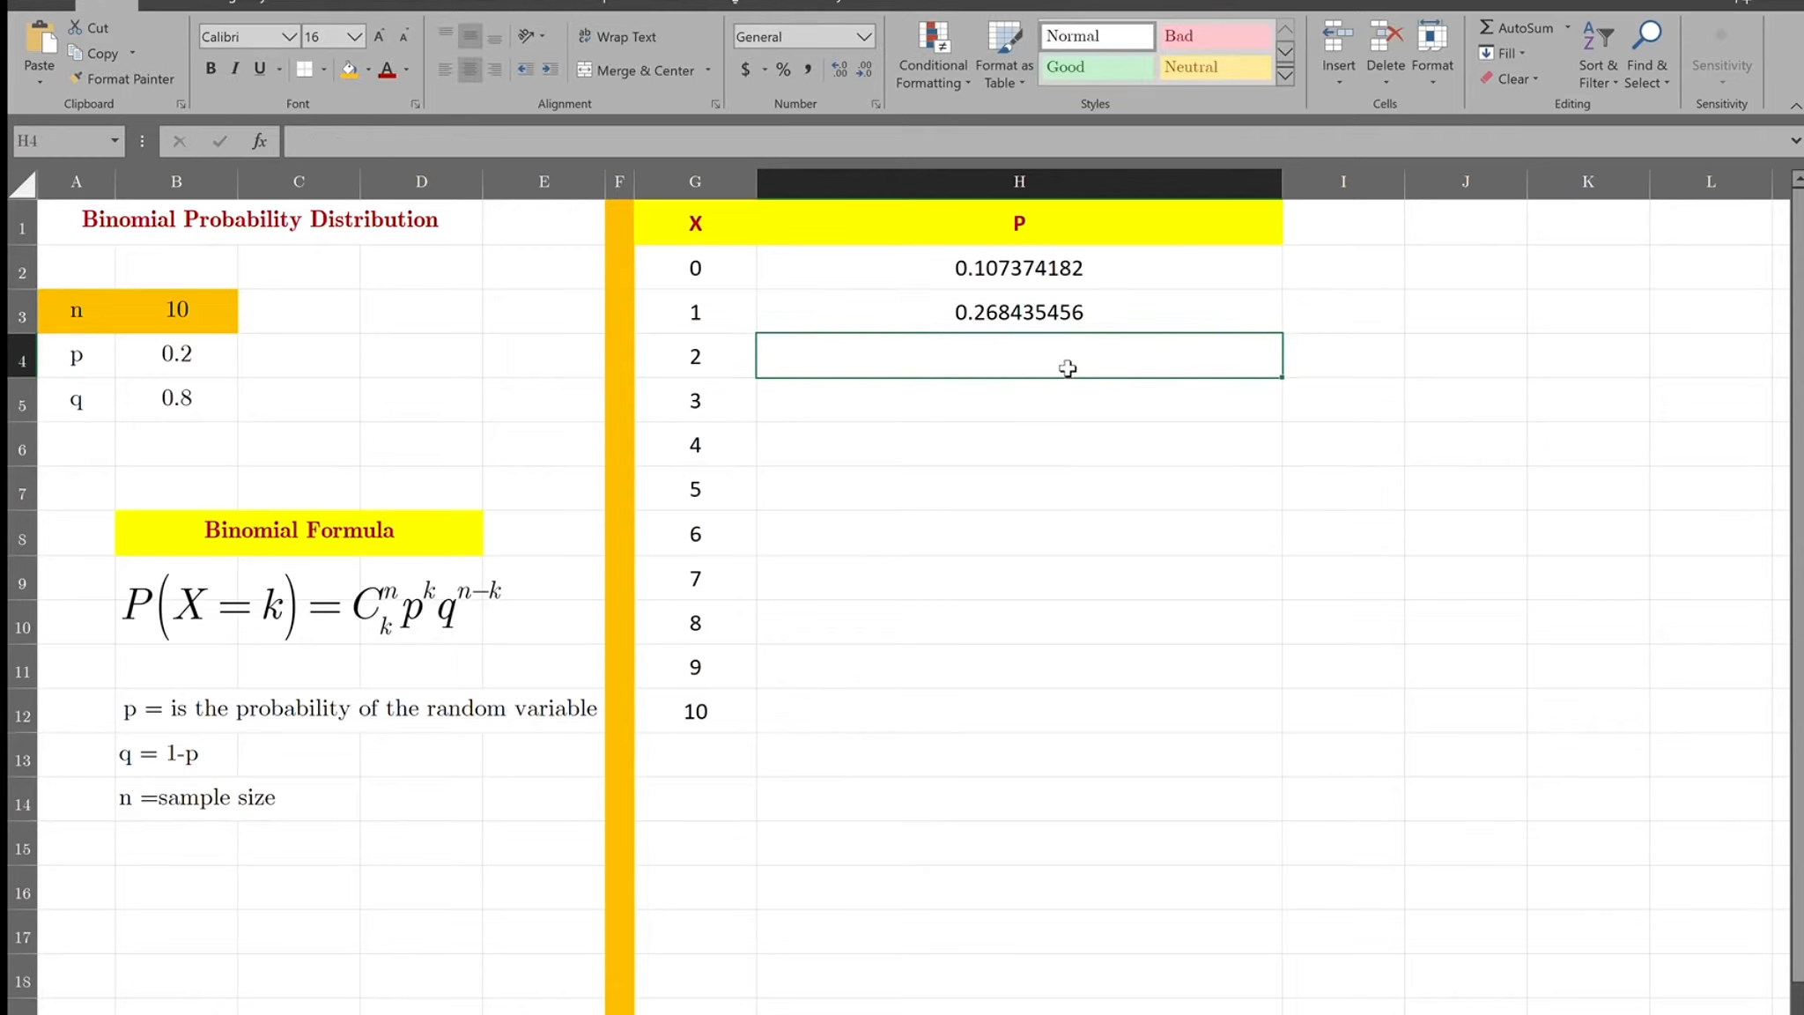
# - Paste the copied formula into H4 and change its three k values to 2: =COMBIN(10,2)*0.2^2*0.8^(10-2)
pyautogui.hotkey('ctrl', 'v')
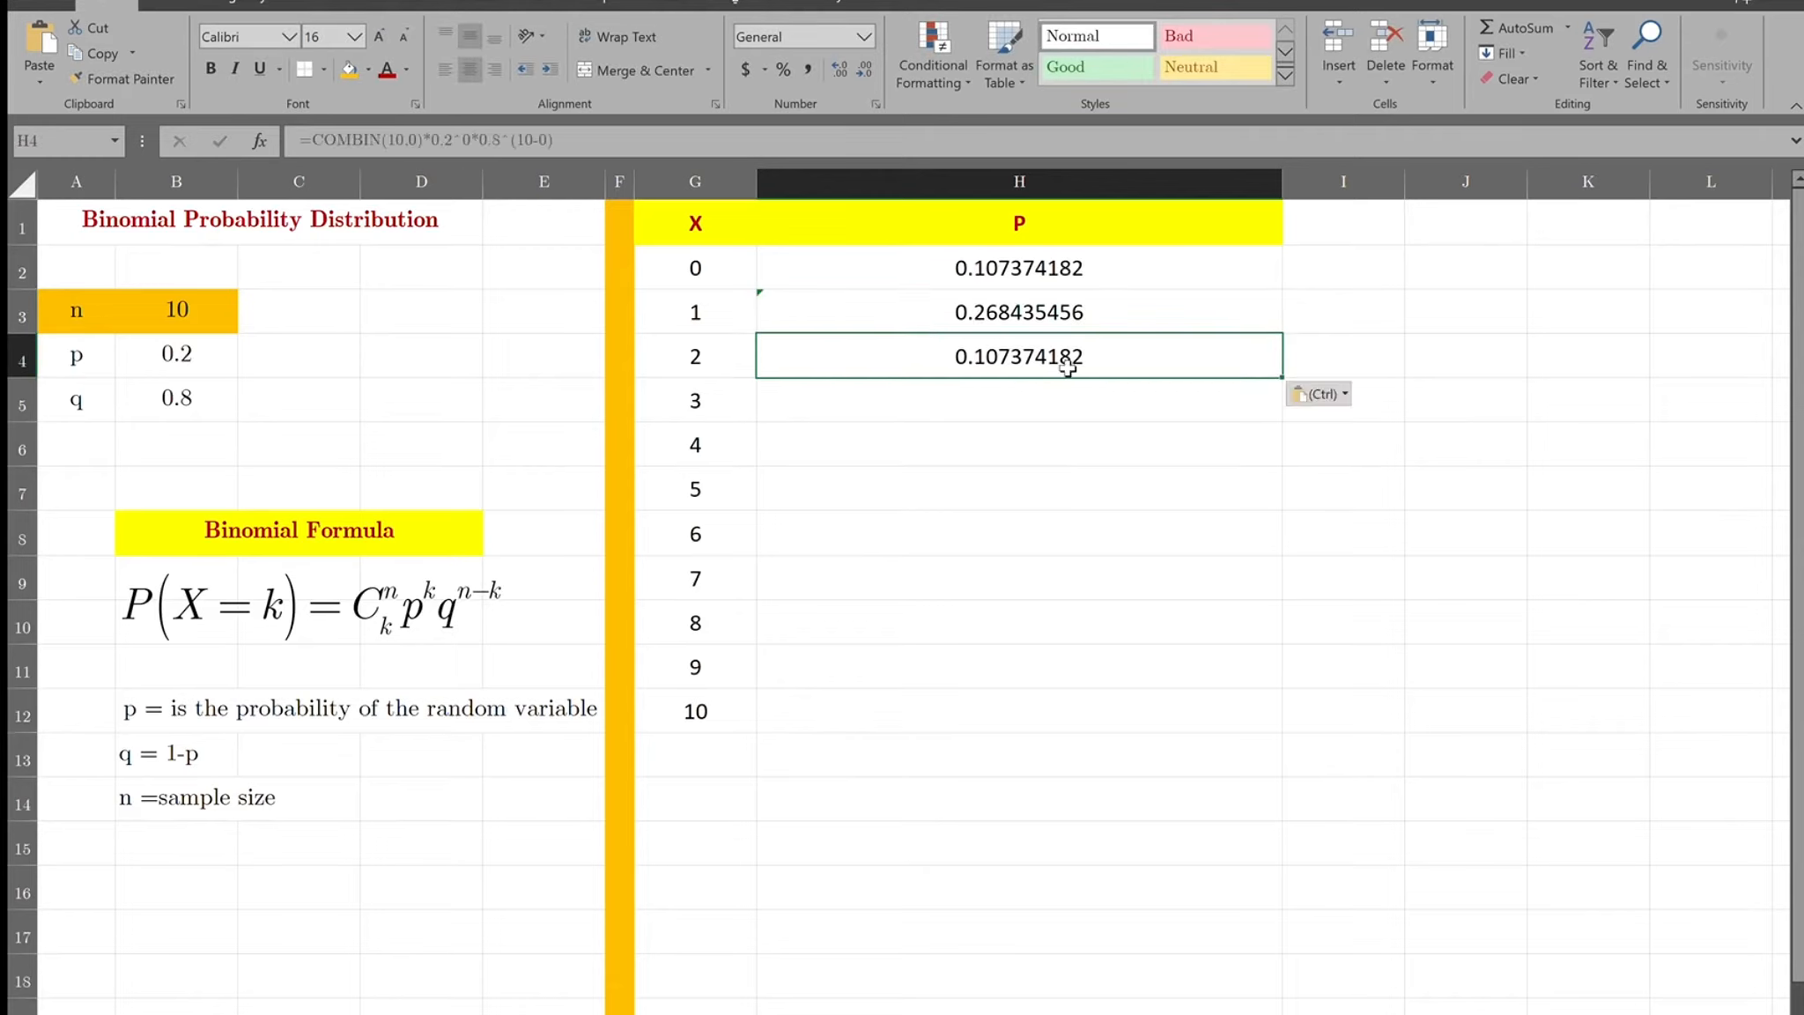
pyautogui.doubleClick(1001, 357)
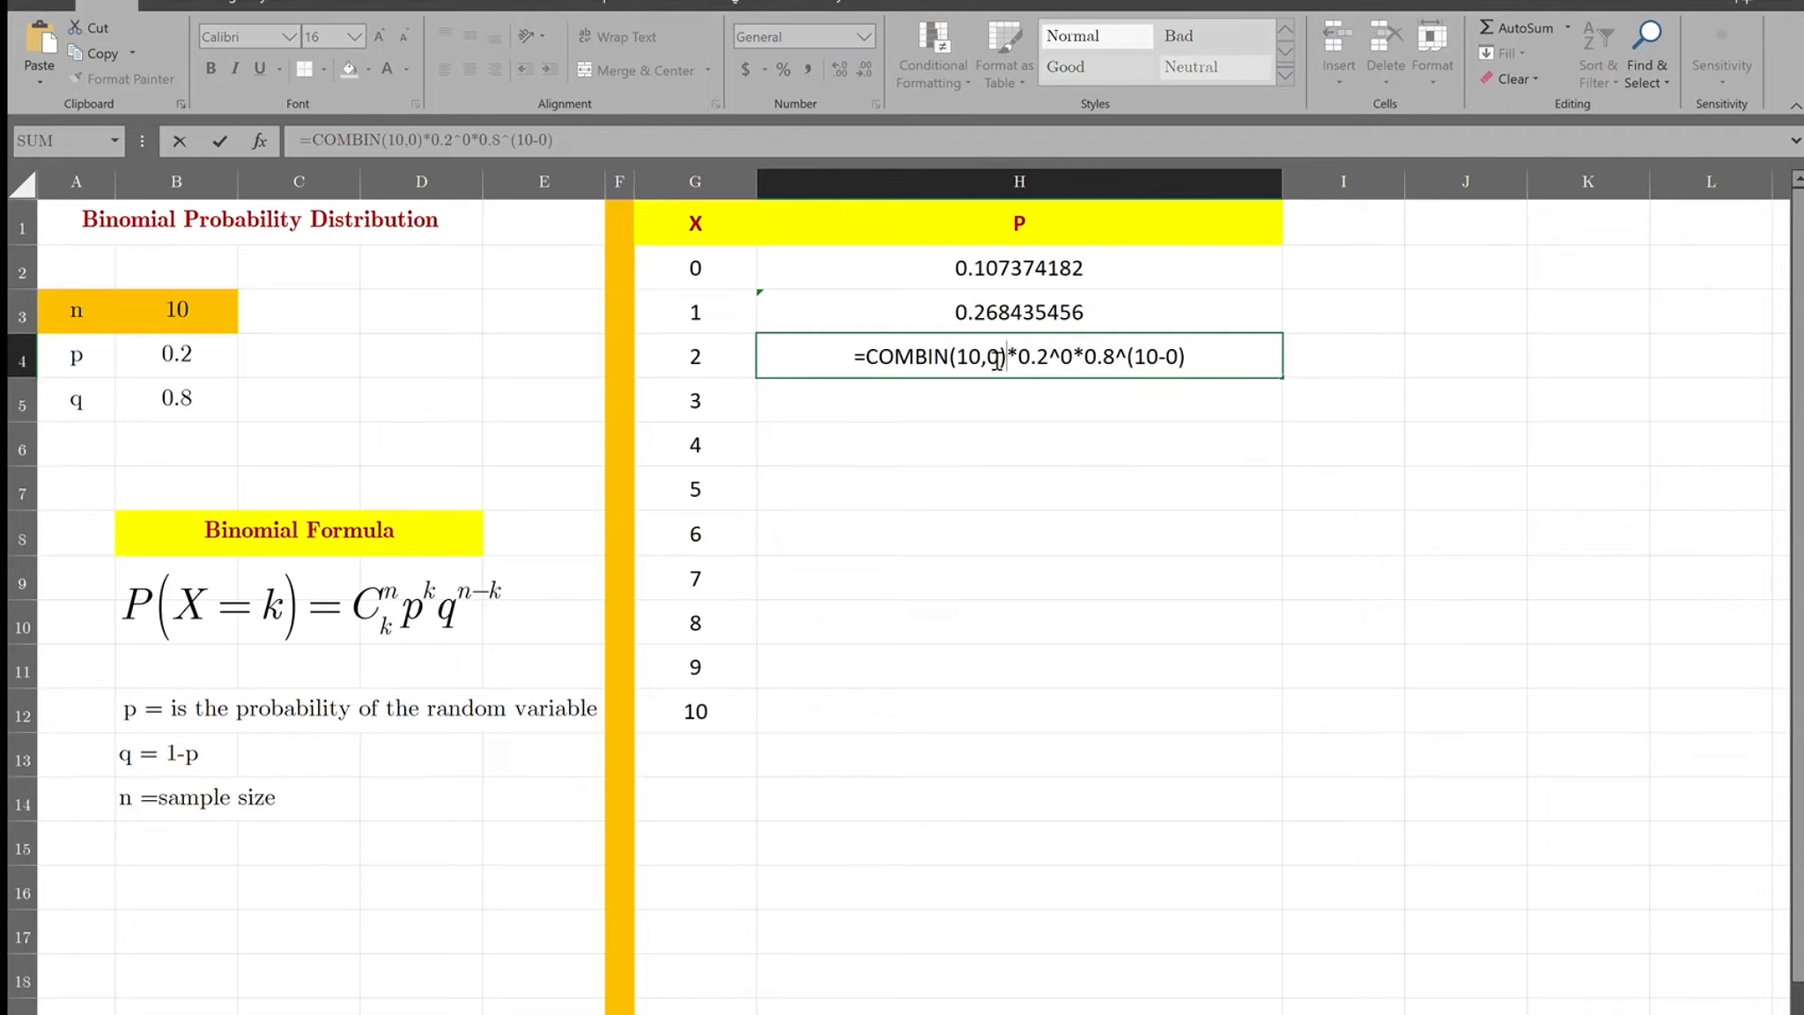
pyautogui.press('BackSpace')
pyautogui.write('2')
pyautogui.press('Right')
pyautogui.press('Right')
pyautogui.press('Right')
pyautogui.press('Right')
pyautogui.press('Right')
pyautogui.press('Right')
pyautogui.press('Right')
pyautogui.press('BackSpace')
pyautogui.write('2')
pyautogui.press('Right')
pyautogui.press('Right')
pyautogui.press('Right')
pyautogui.press('Right')
pyautogui.press('Right')
pyautogui.press('Right')
pyautogui.press('Right')
pyautogui.press('Right')
pyautogui.press('Right')
pyautogui.press('Right')
pyautogui.press('BackSpace')
pyautogui.write('2')
pyautogui.press('Return')
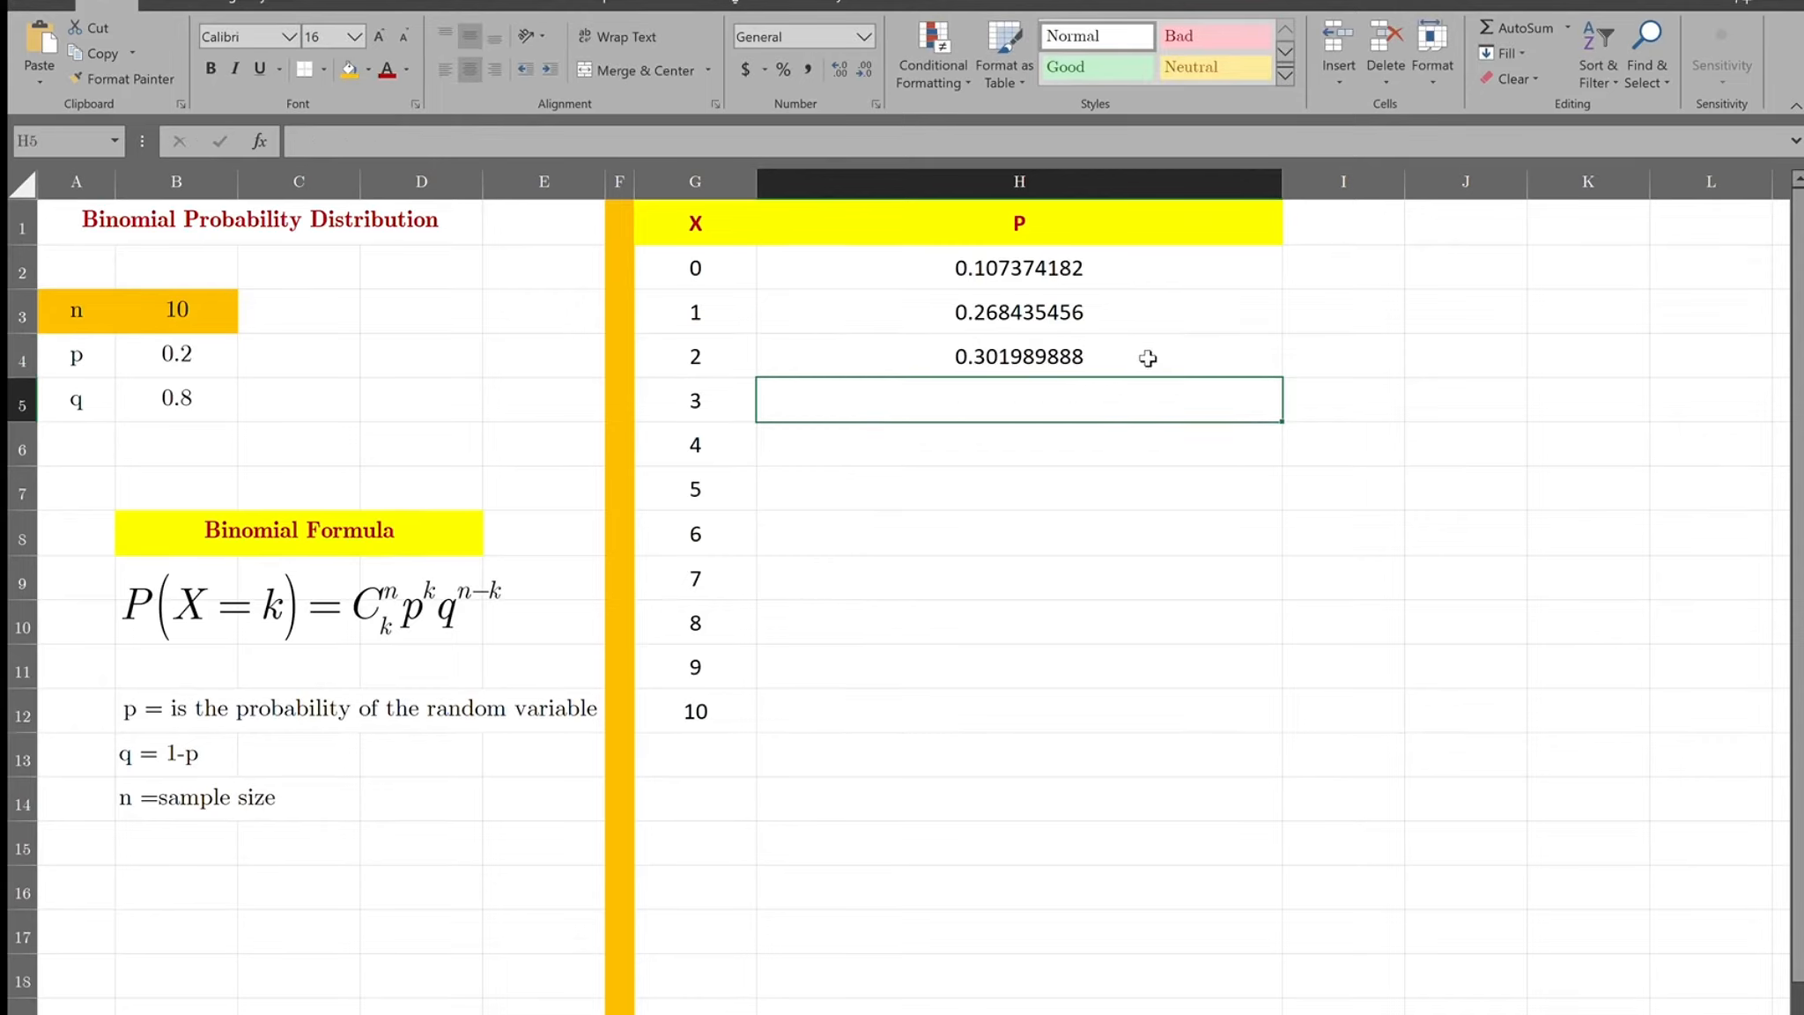
# - Paste the copied formula into H5 and change its three k values to 3: =COMBIN(10,3)*0.2^3*0.8^(10-3)
pyautogui.hotkey('ctrl', 'v')
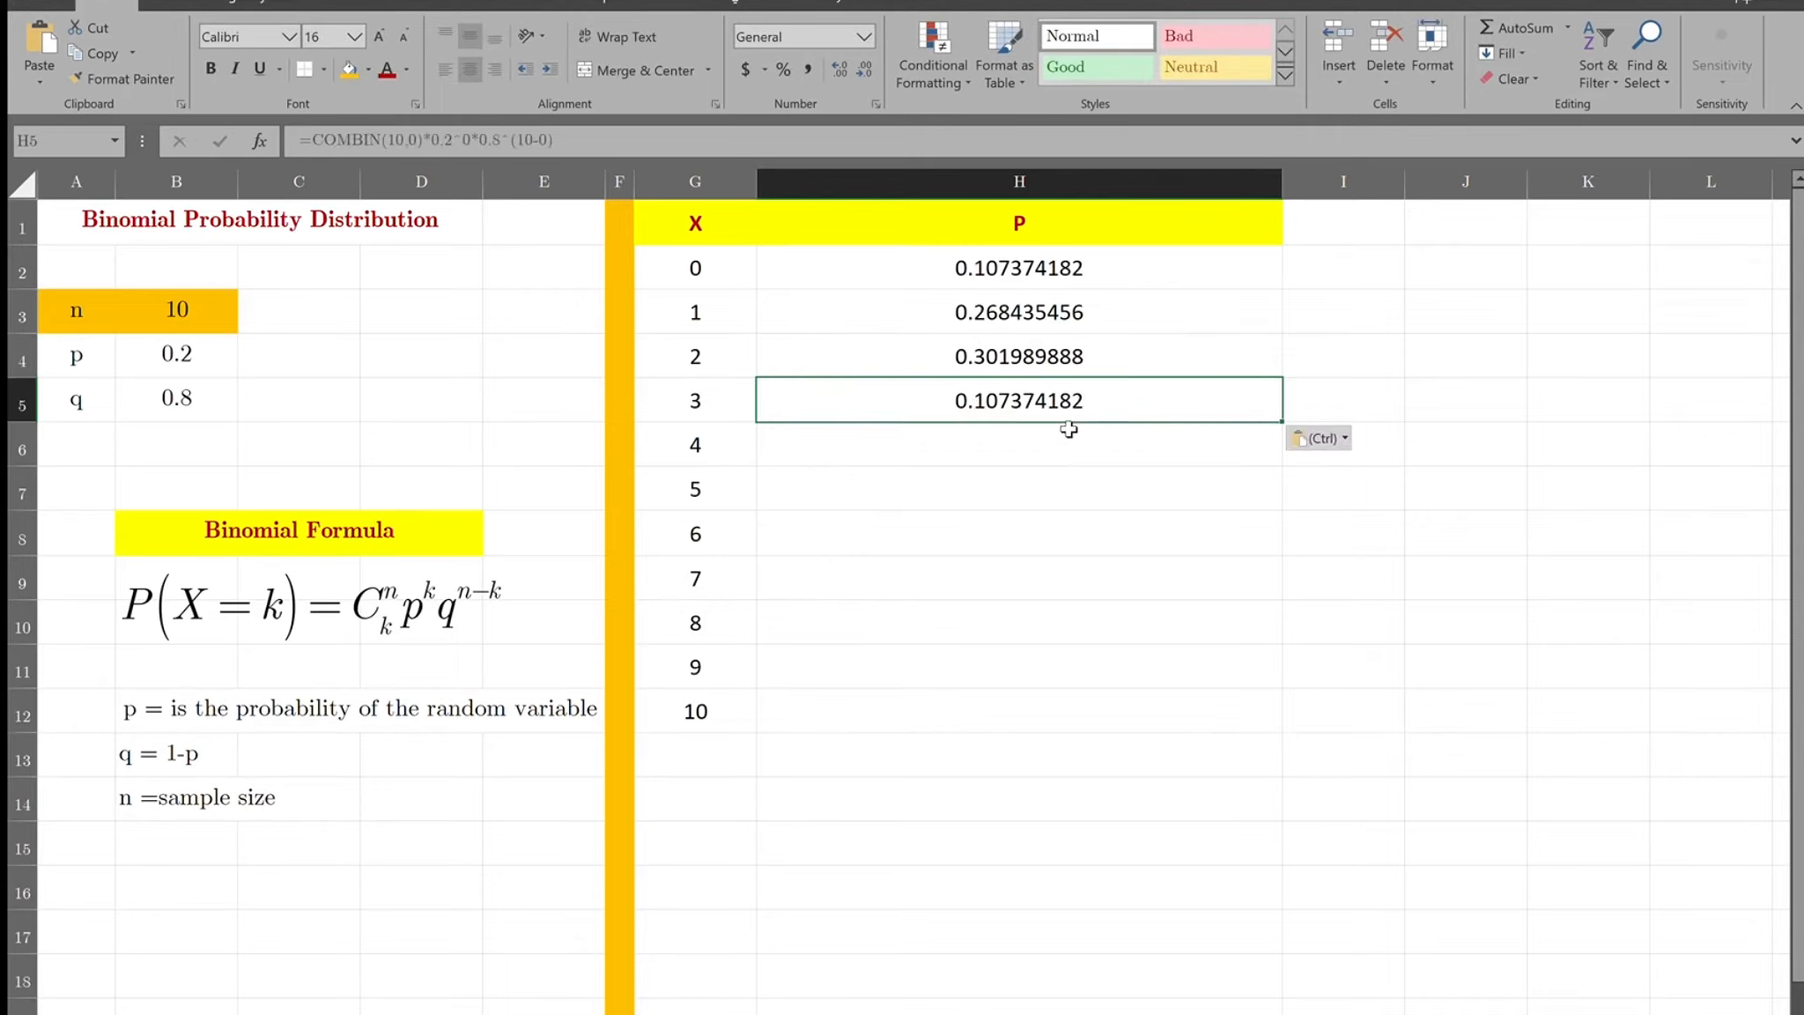
pyautogui.doubleClick(1038, 399)
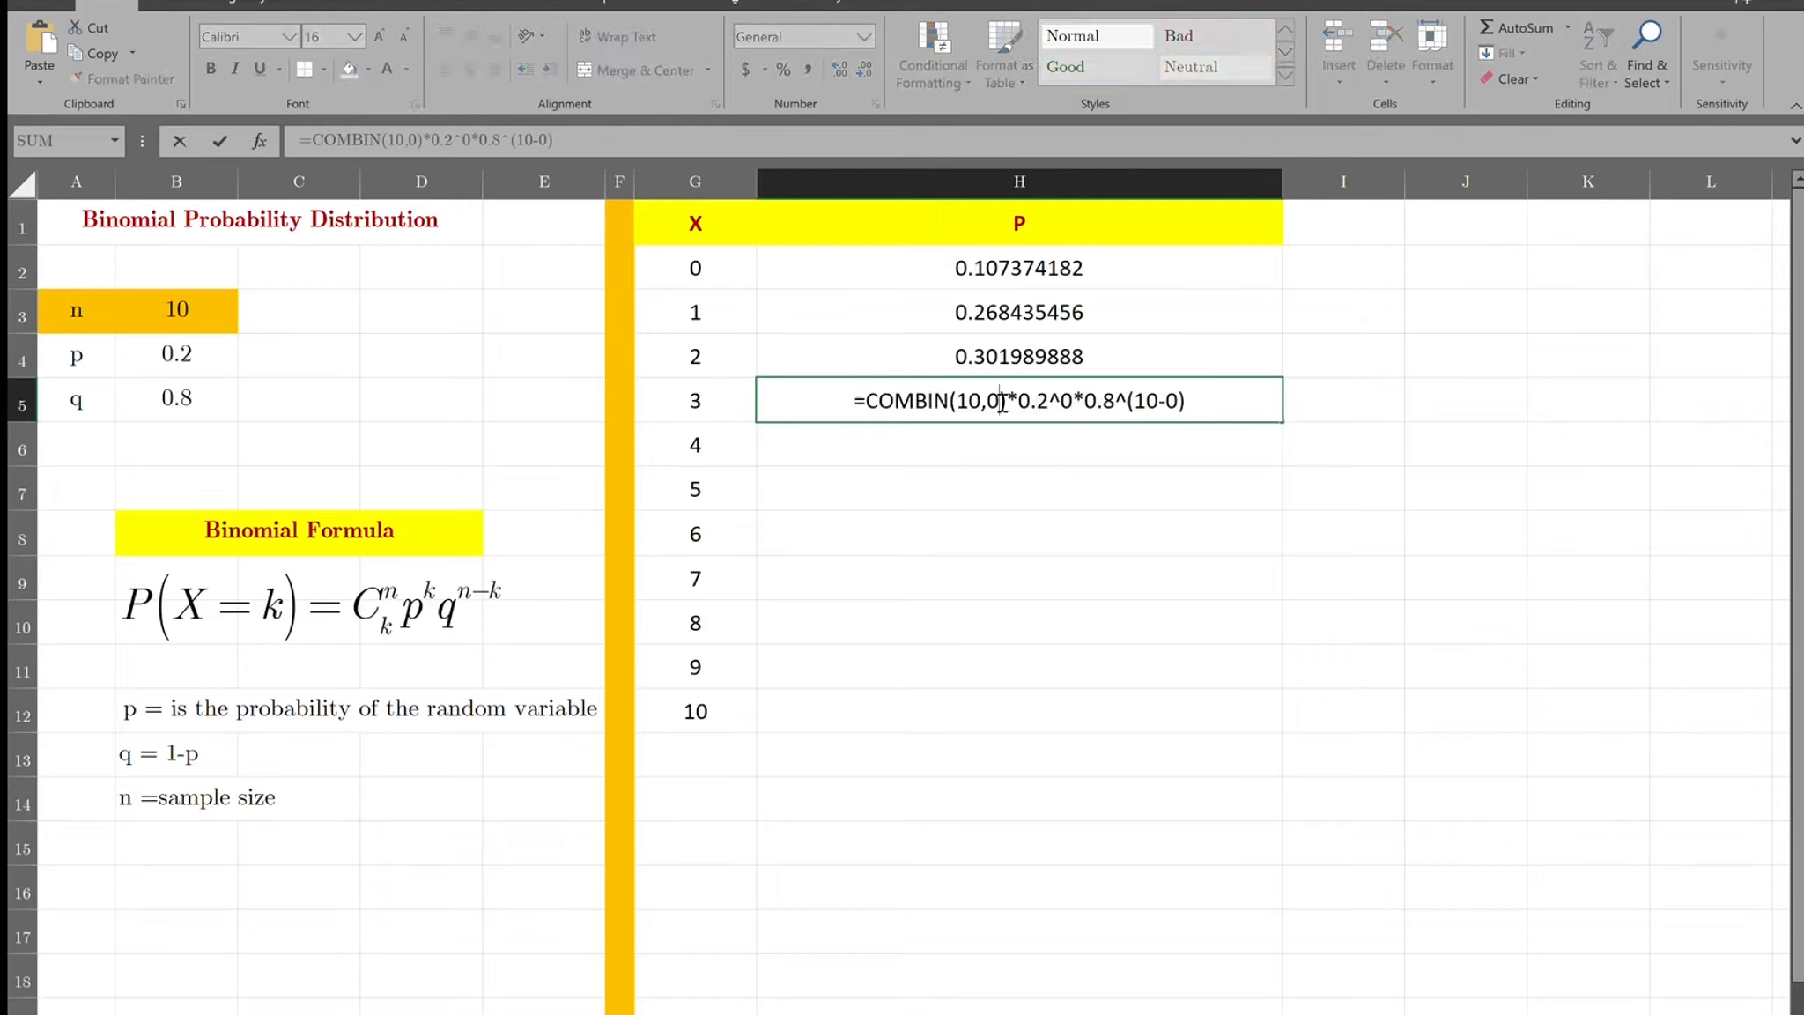
pyautogui.press('BackSpace')
pyautogui.write('3')
pyautogui.click(1072, 407)
pyautogui.press('BackSpace')
pyautogui.write('3')
pyautogui.click(1183, 405)
pyautogui.press('BackSpace')
pyautogui.write('3')
pyautogui.press('Return')
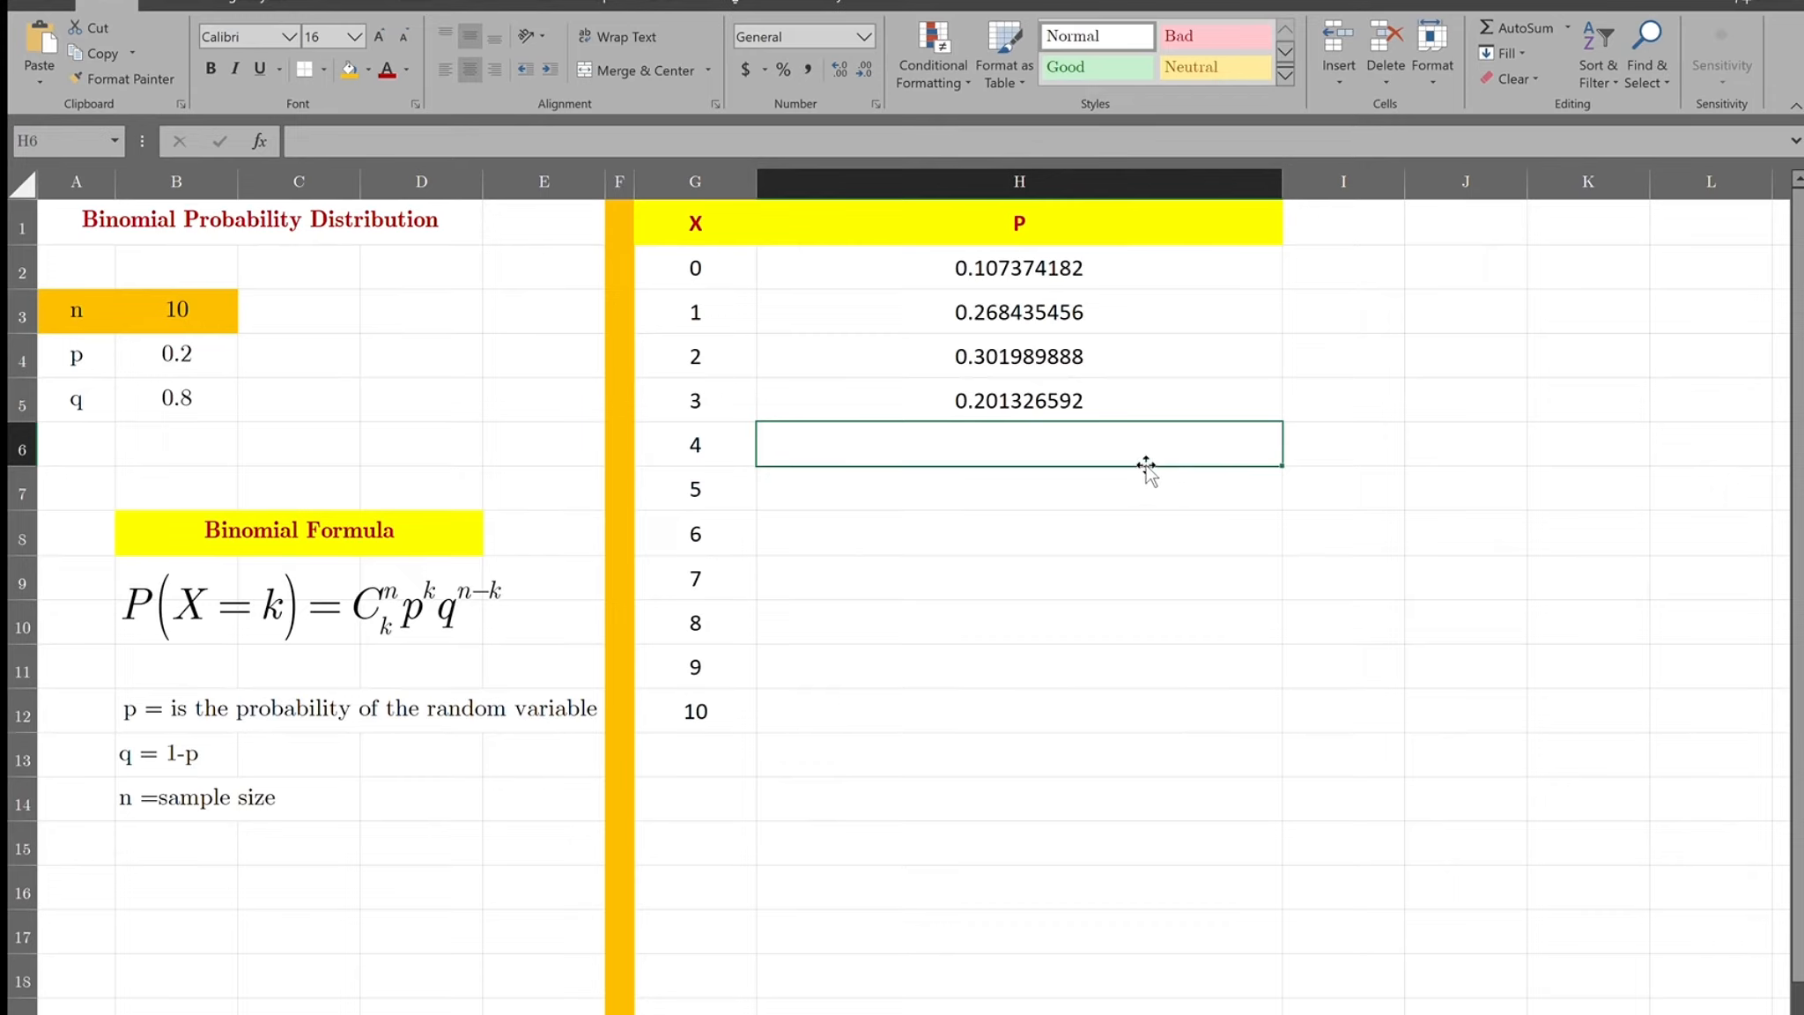
# - Paste the copied formula into H6 and change its three k values to 4: =COMBIN(10,4)*0.2^4*0.8^(10-4)
pyautogui.hotkey('ctrl', 'v')
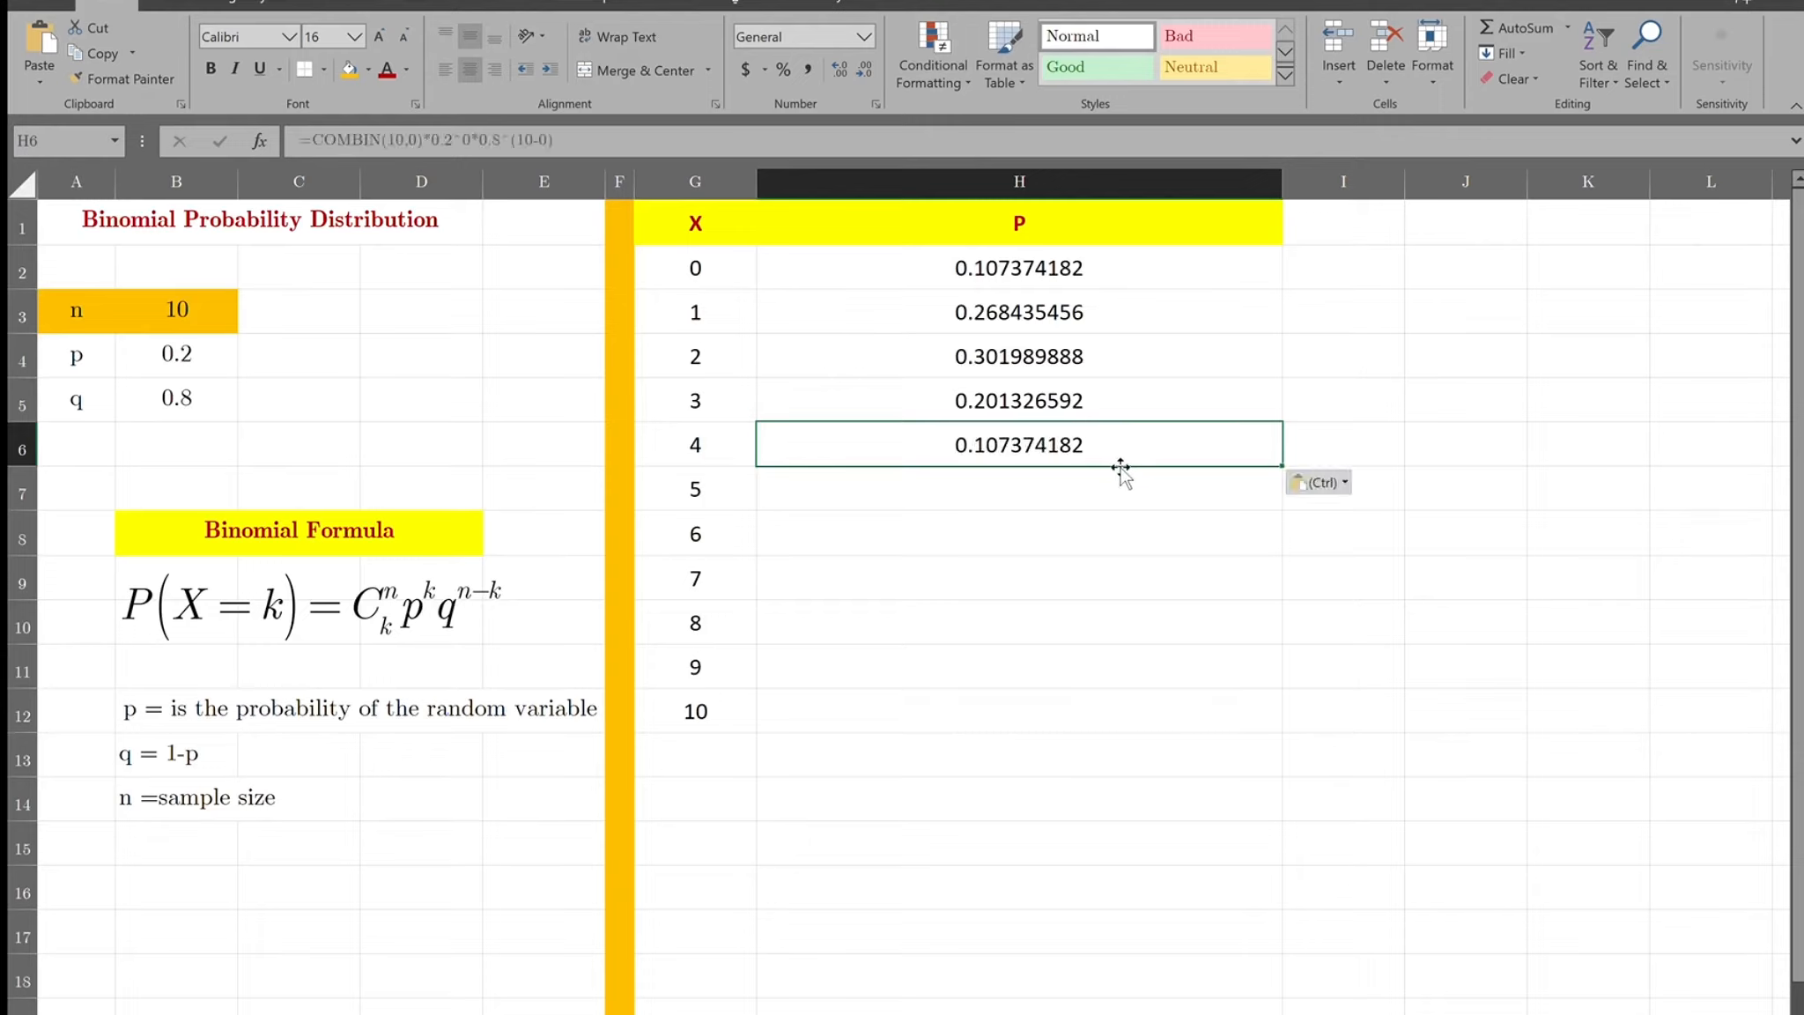
pyautogui.doubleClick(998, 446)
pyautogui.press('BackSpace')
pyautogui.write('4')
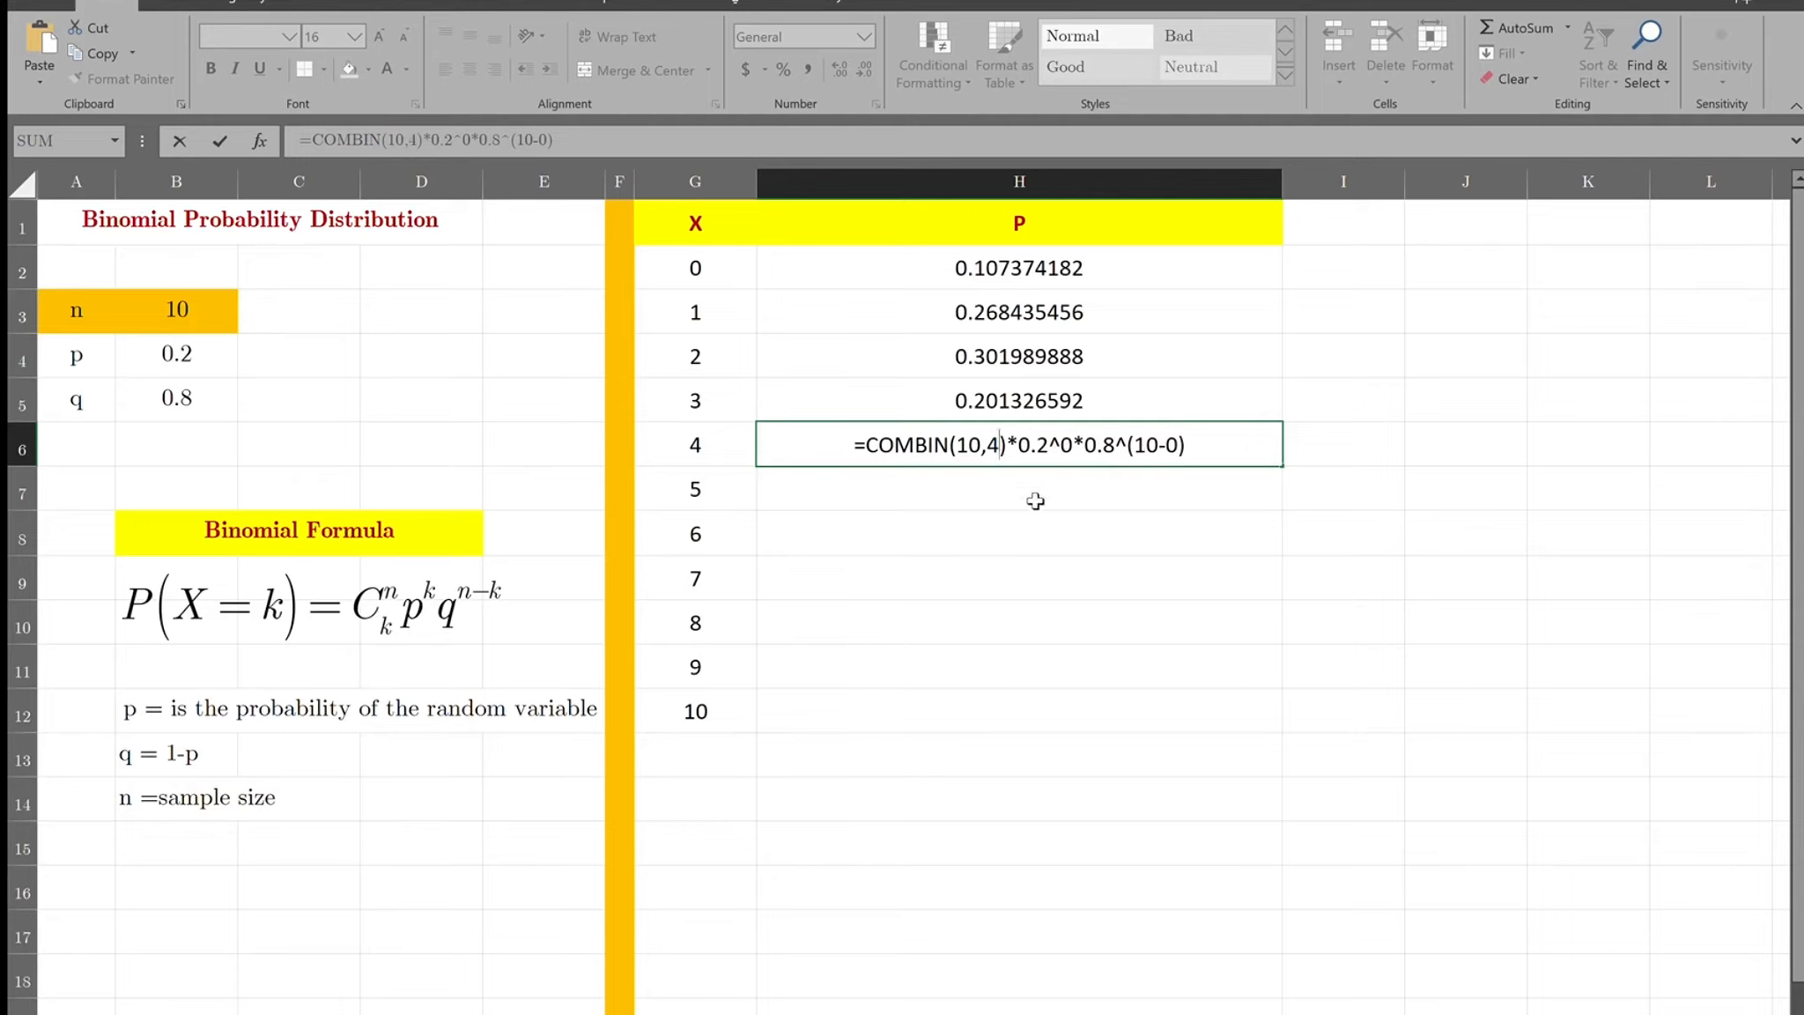
pyautogui.click(1075, 445)
pyautogui.press('BackSpace')
pyautogui.write('4')
pyautogui.click(1179, 445)
pyautogui.press('BackSpace')
pyautogui.write('4')
pyautogui.press('Return')
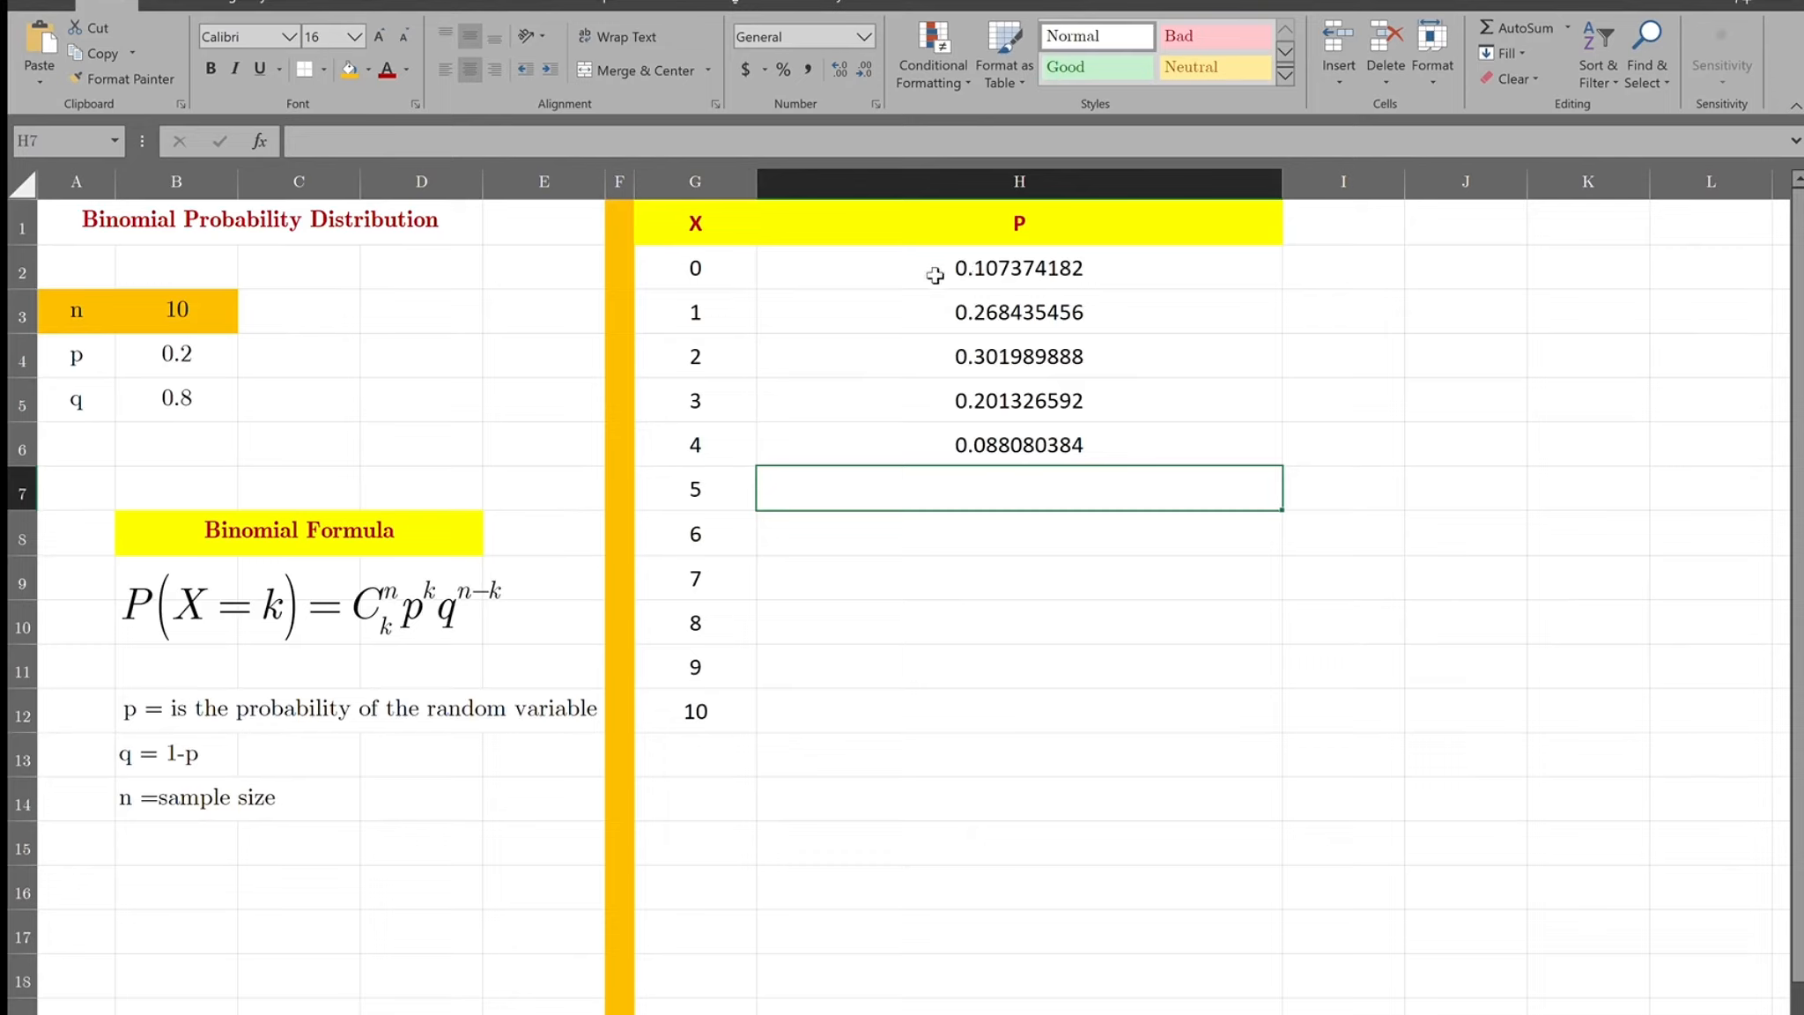
# - Clear H3:H6 and replace the k value inside COMBIN in the H2 formula with a reference to G2
pyautogui.moveTo(953, 311); pyautogui.dragTo(987, 474)
pyautogui.press('Delete')
pyautogui.click(994, 274)
pyautogui.doubleClick(994, 274)
pyautogui.press('BackSpace')
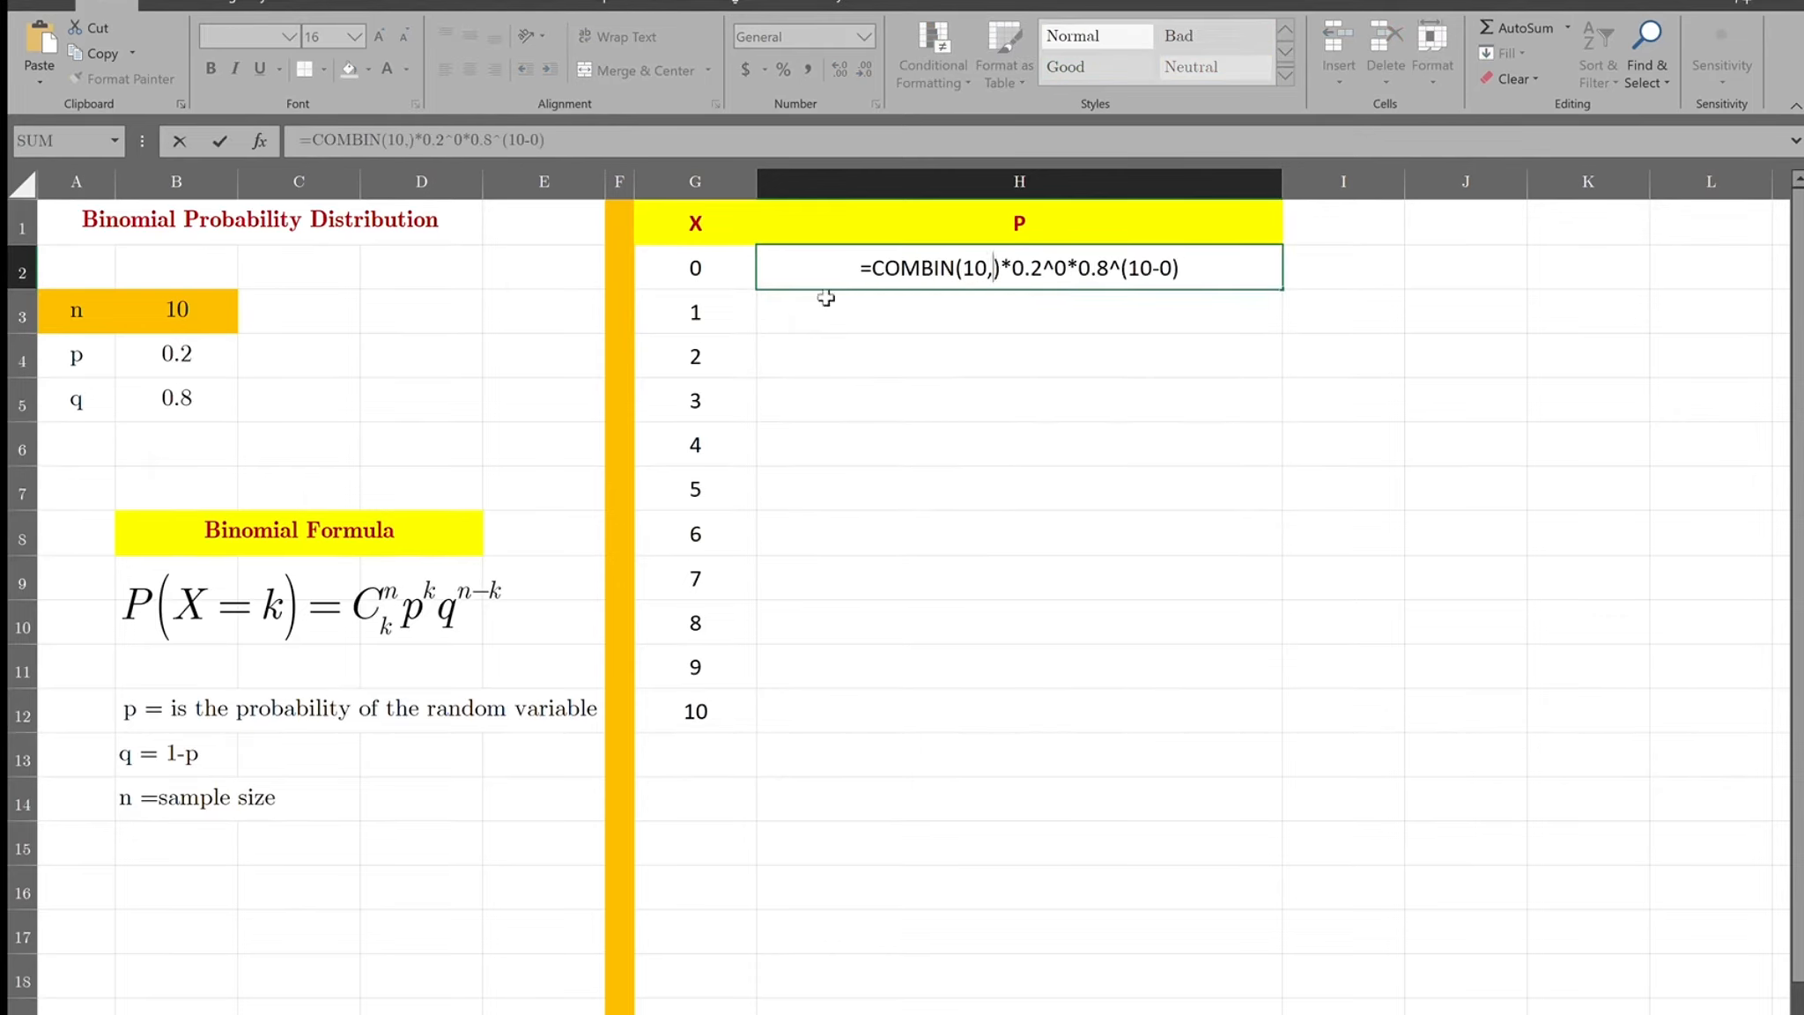
pyautogui.click(700, 270)
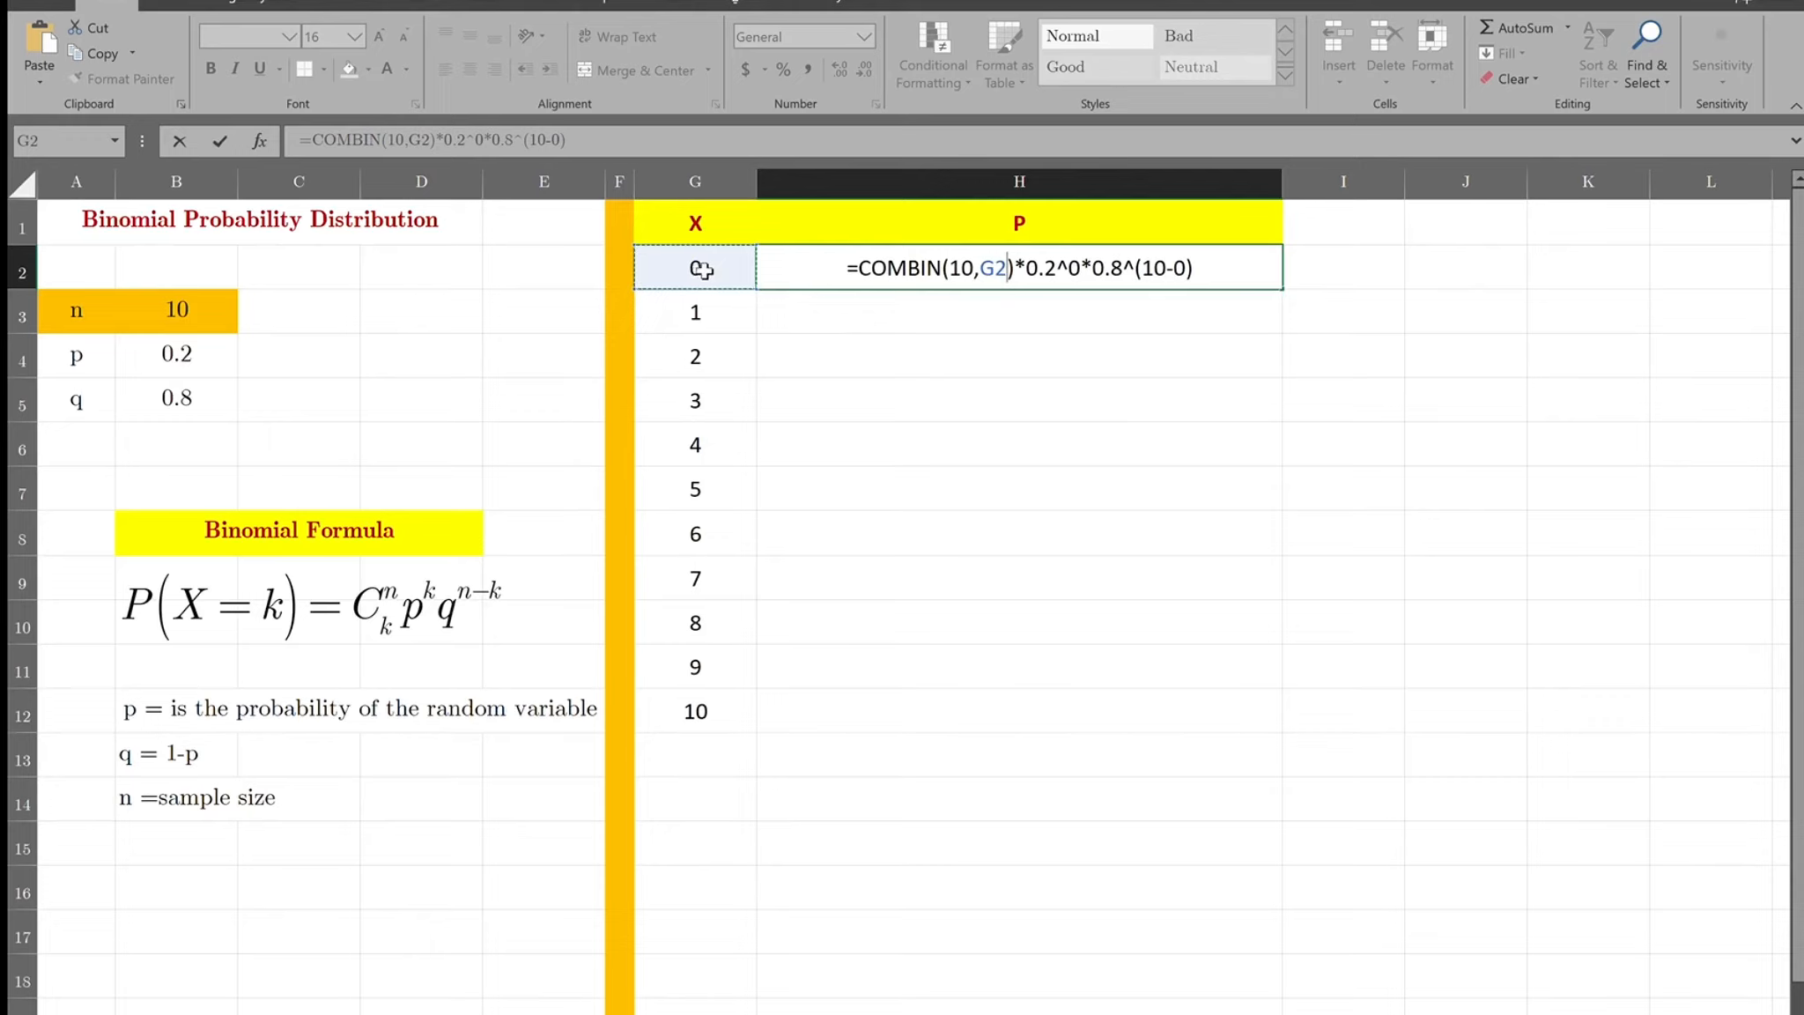
# - Replace the remaining two k values in H2 with G2, making =COMBIN(10,G2)*0.2^G2*0.8^(10-G2), and fill the formula down through H12
pyautogui.click(1083, 268)
pyautogui.press('BackSpace')
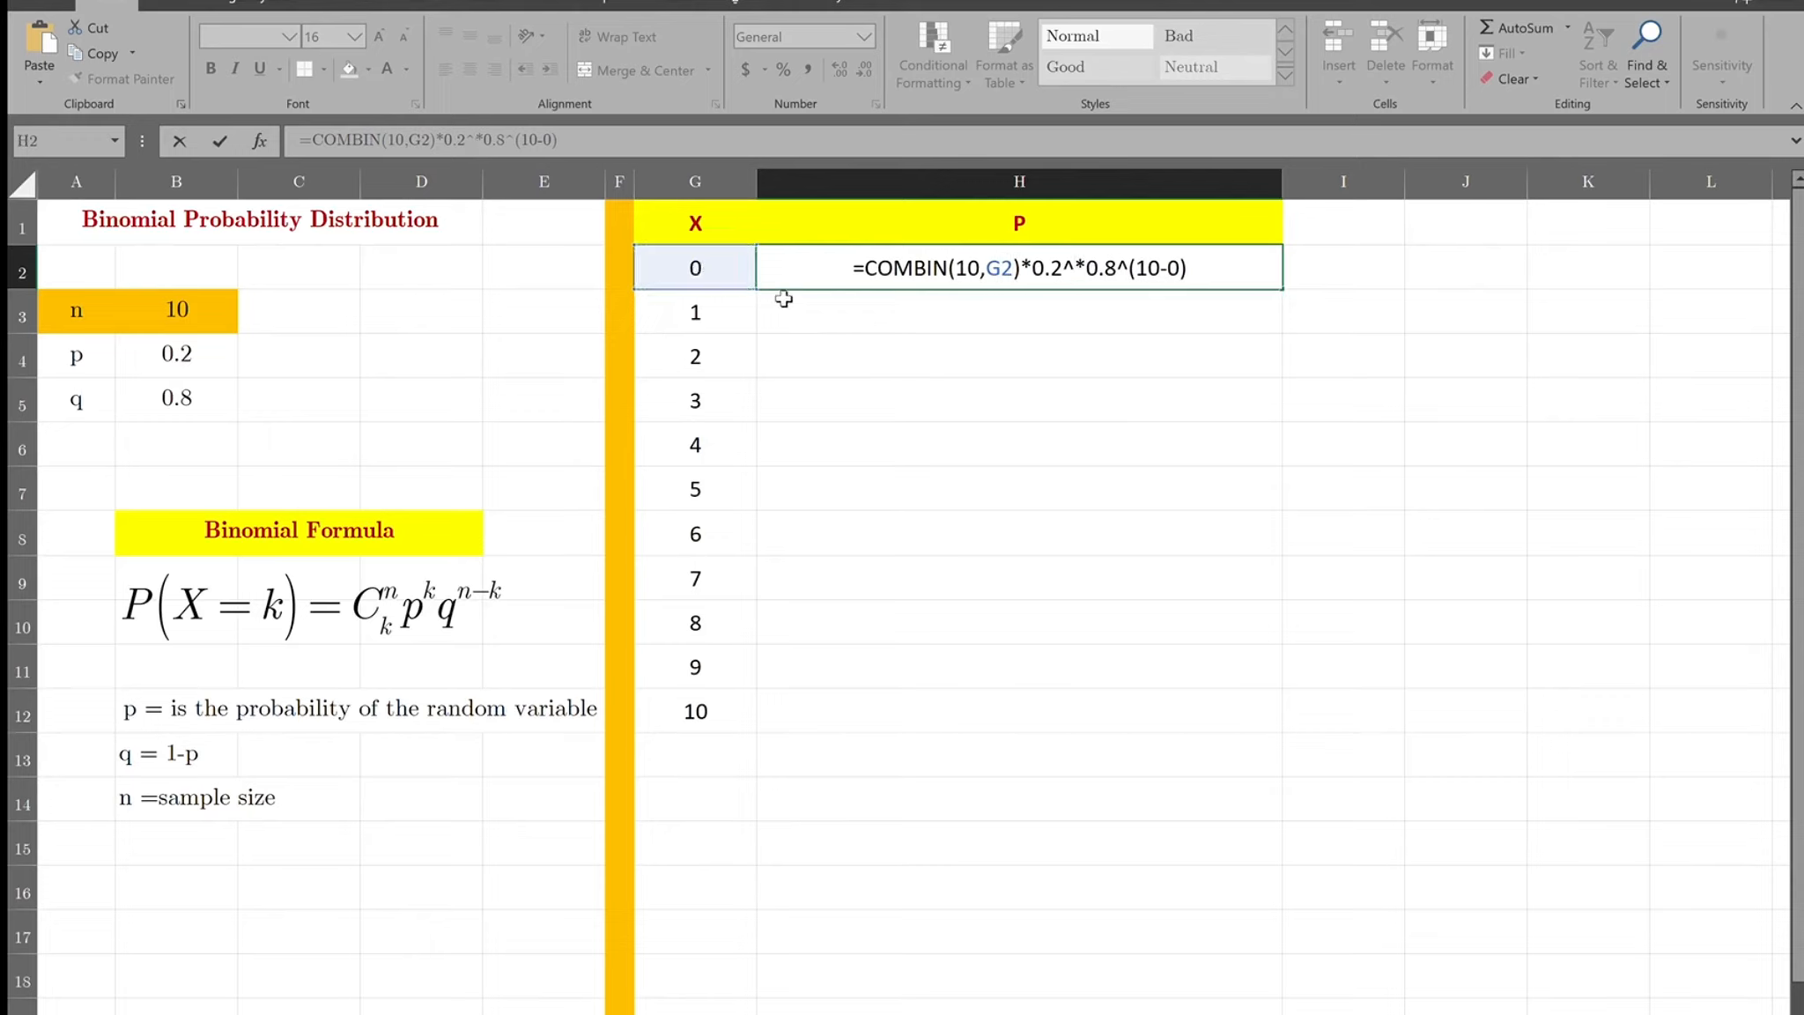
pyautogui.click(696, 269)
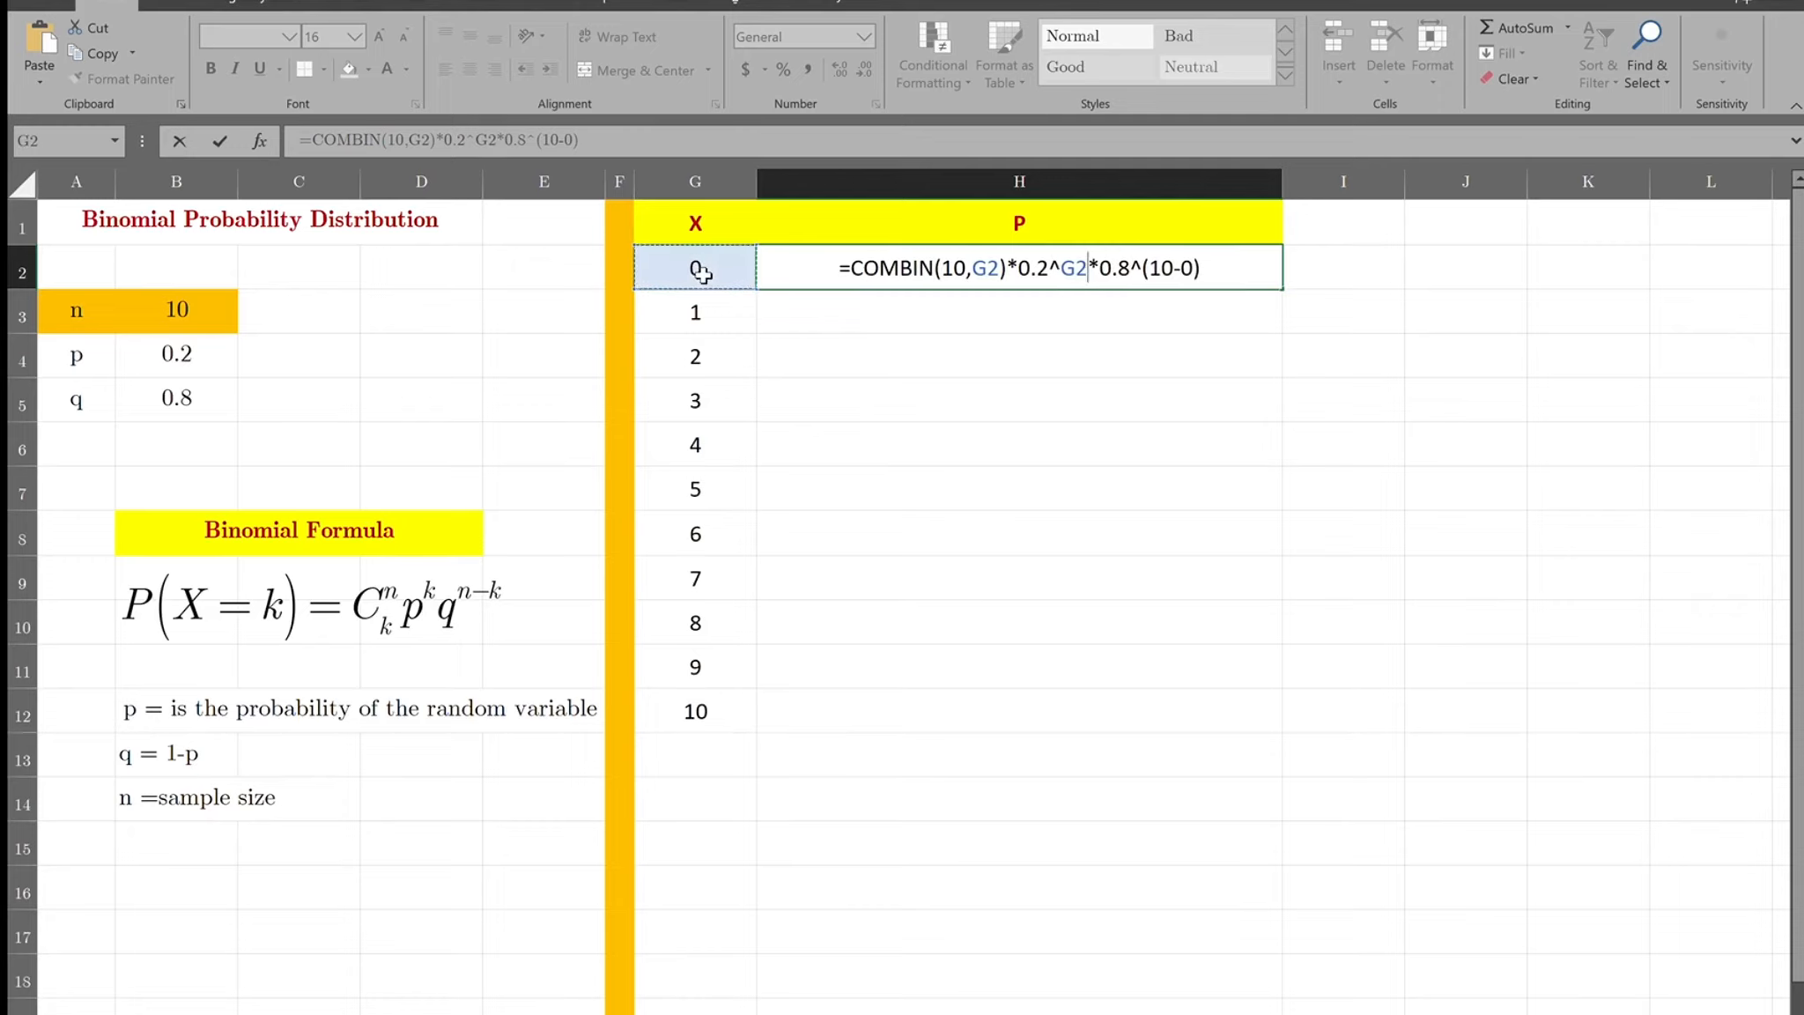
pyautogui.click(1196, 274)
pyautogui.press('BackSpace')
pyautogui.click(696, 269)
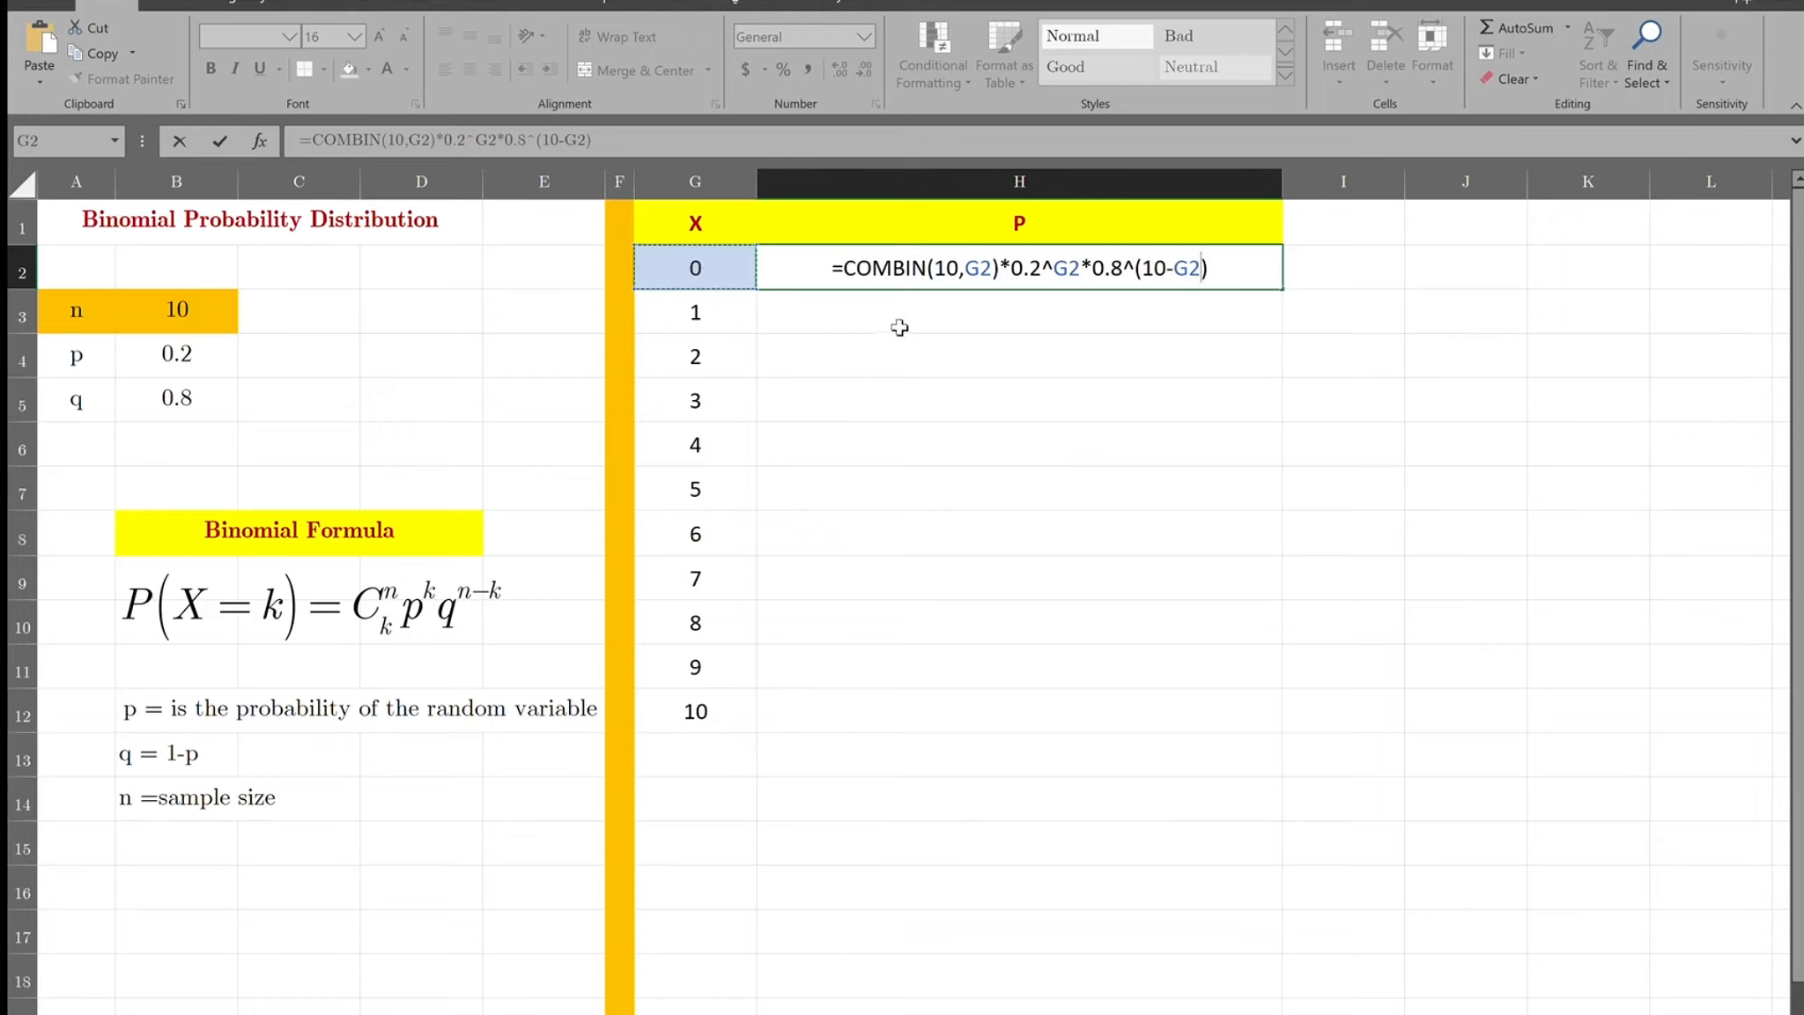
pyautogui.press('Return')
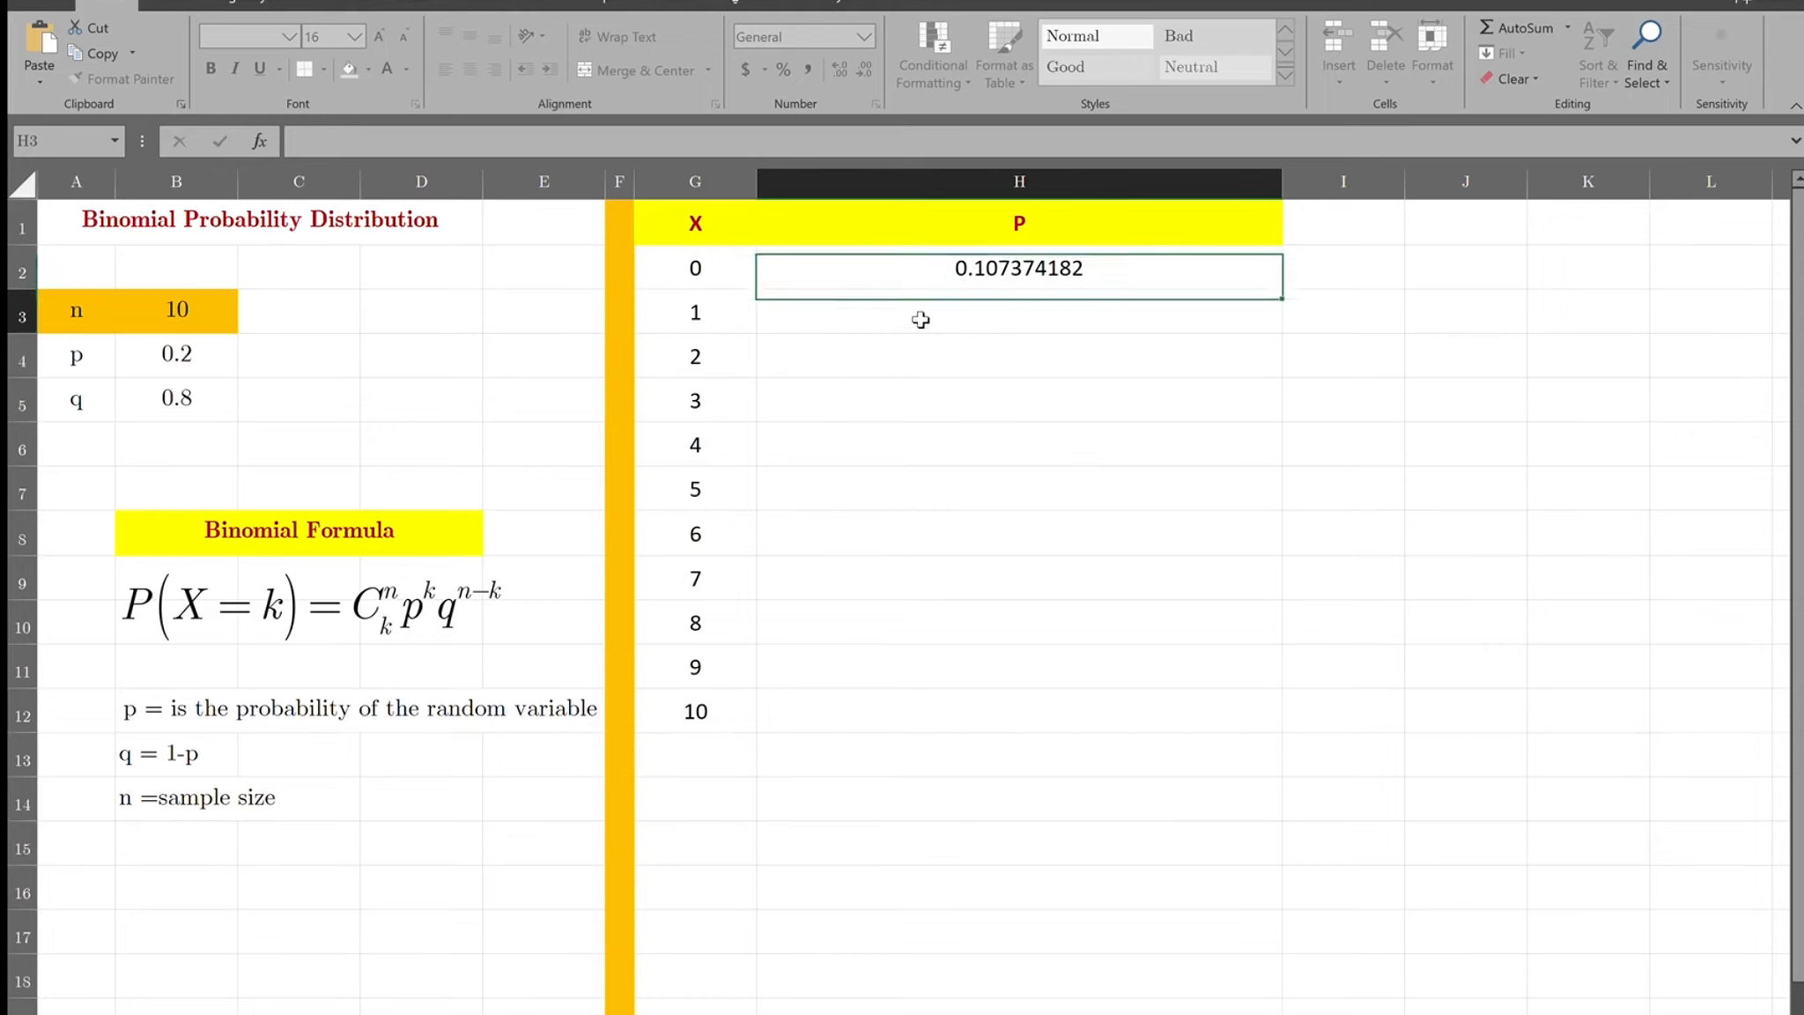
pyautogui.click(1057, 269)
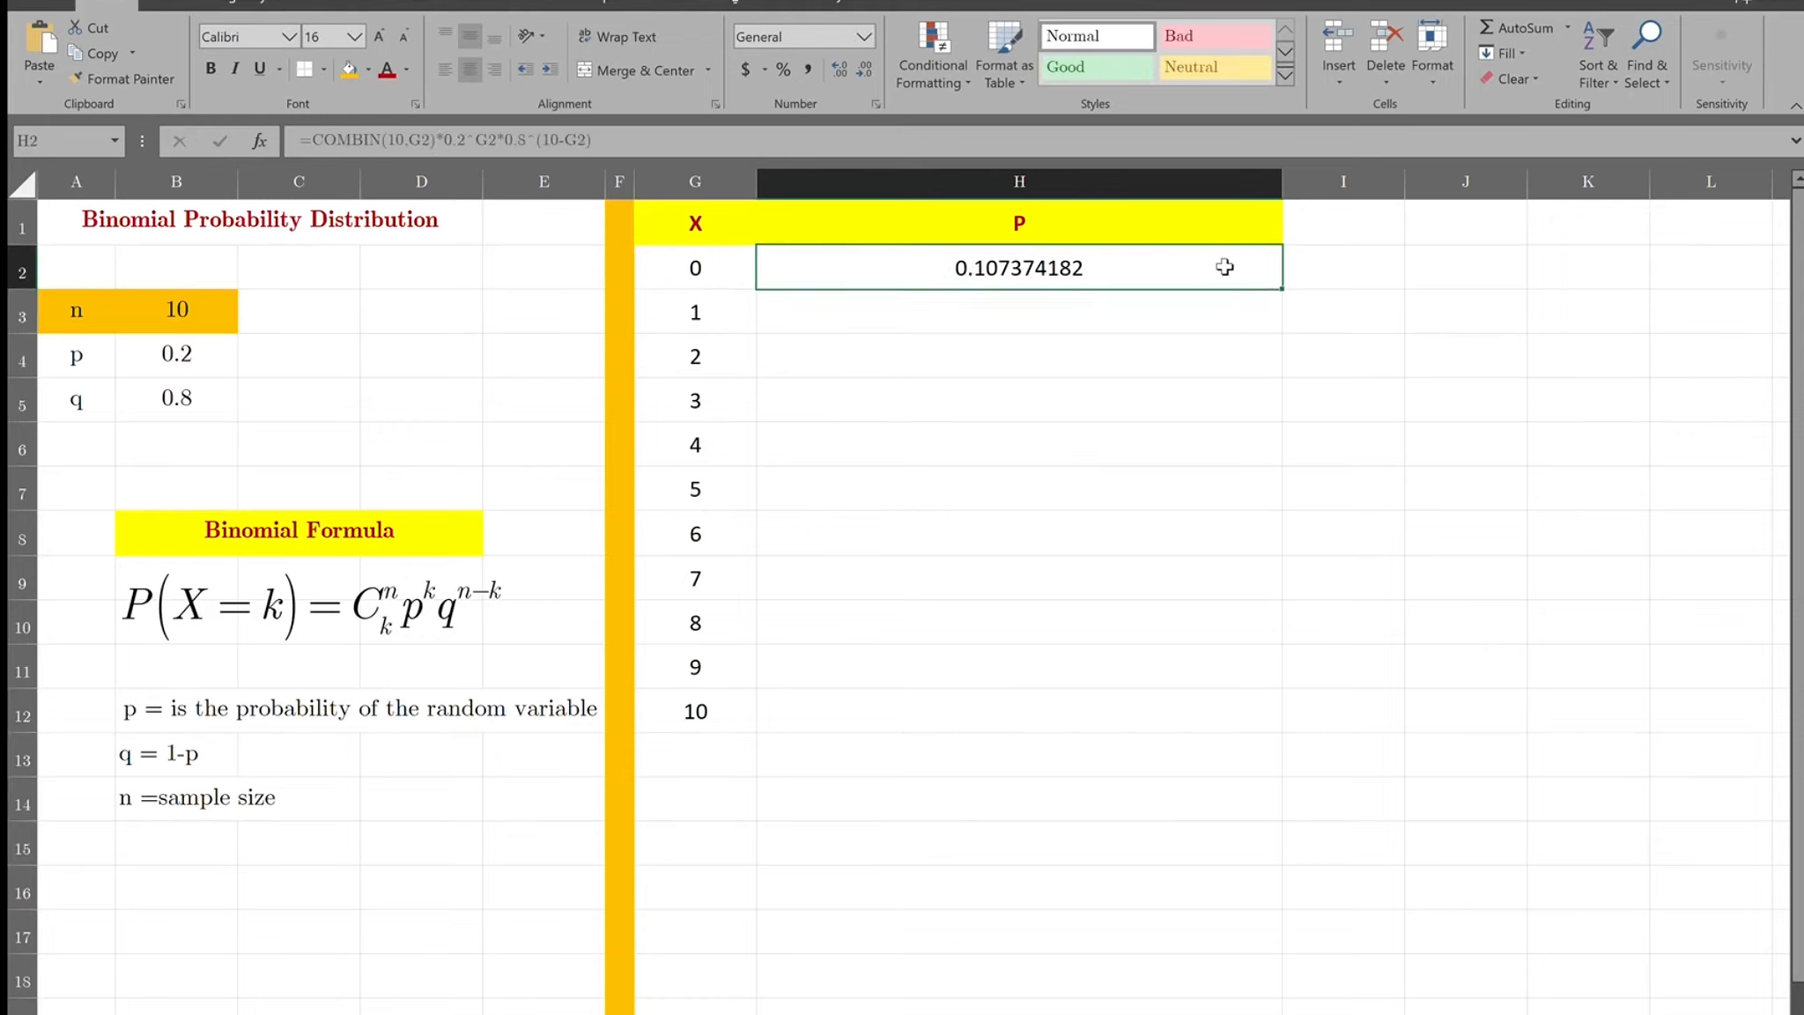
pyautogui.doubleClick(1283, 289)
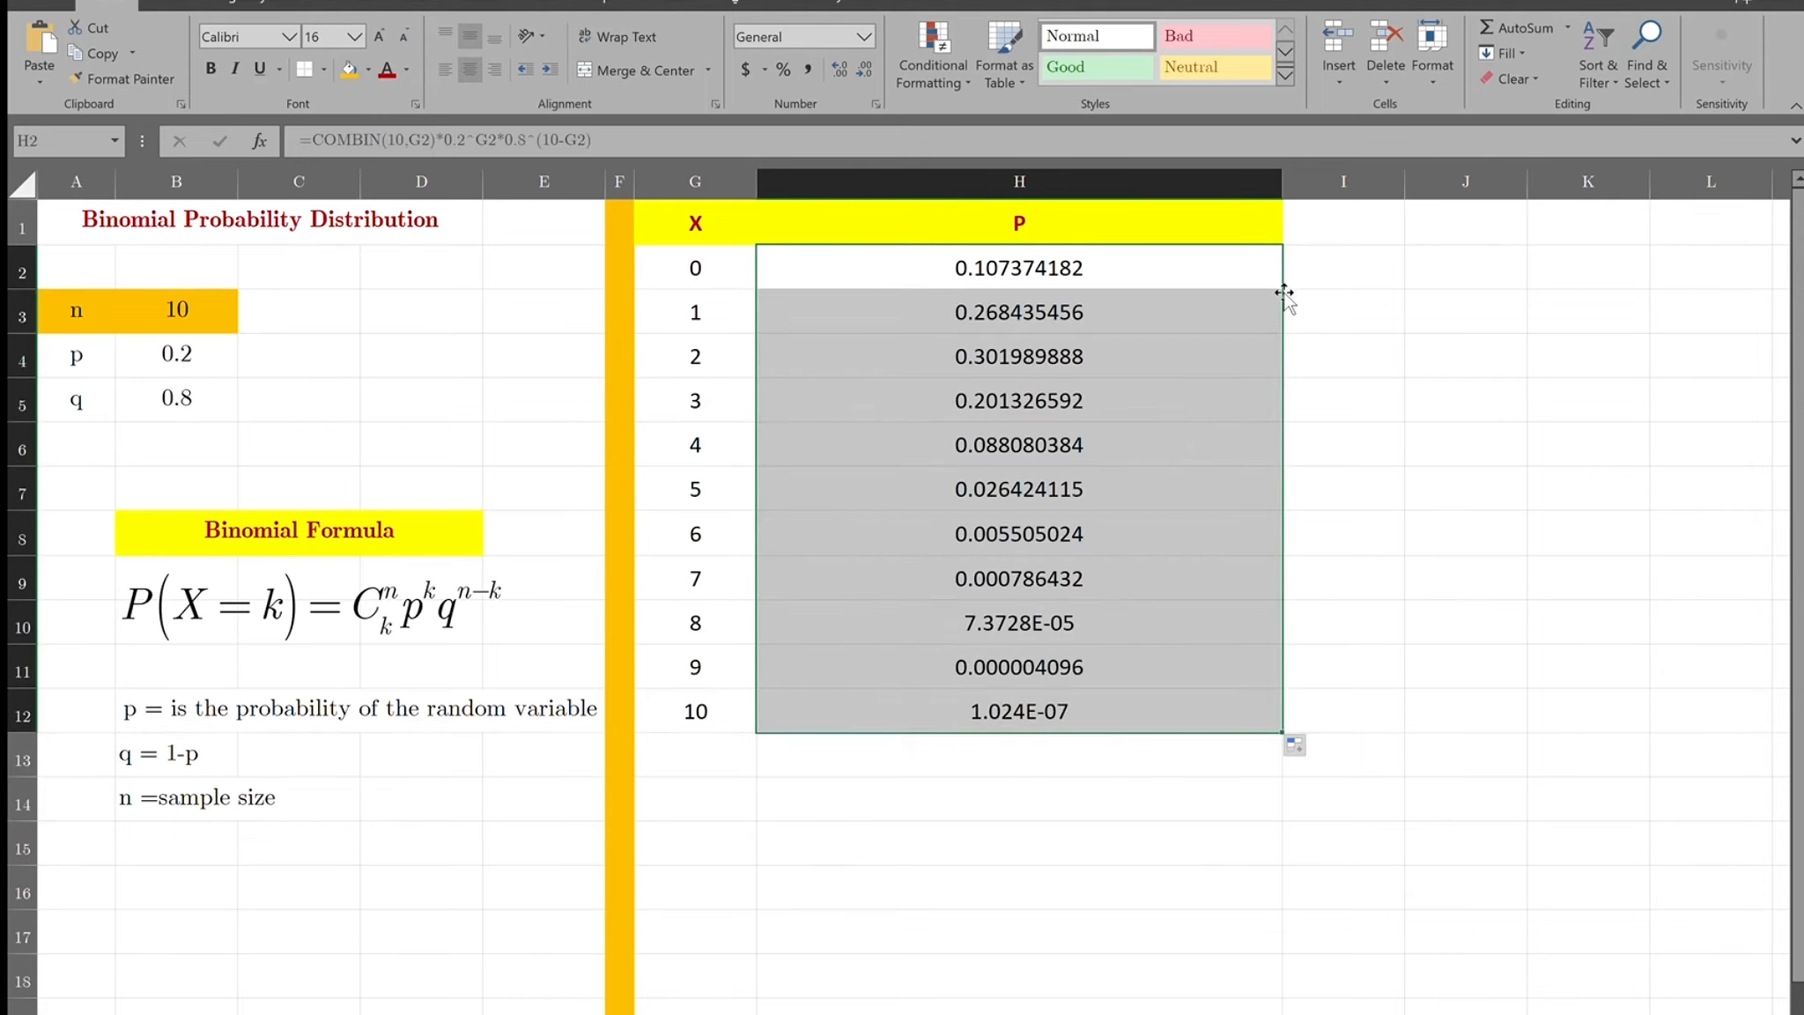
# - Give H13 an orange fill and total the probabilities in it with =SUM(H2:H12)
pyautogui.click(1073, 756)
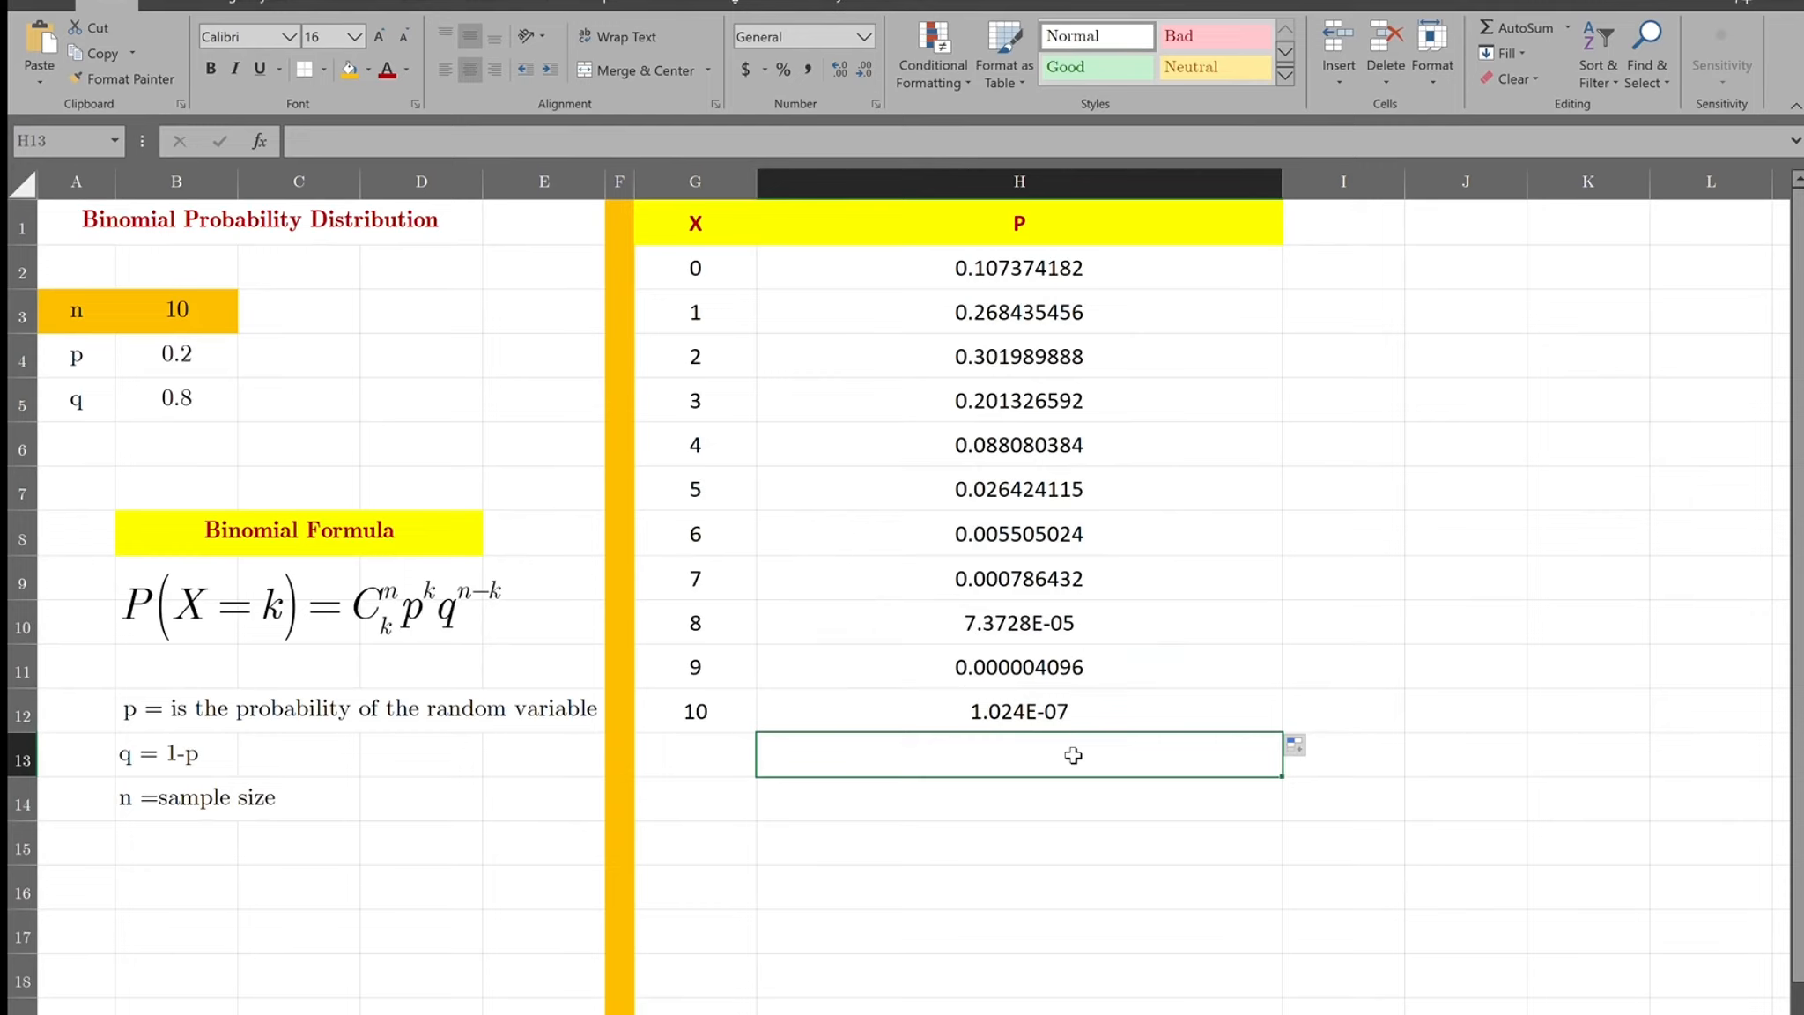
pyautogui.click(345, 76)
pyautogui.click(1496, 25)
pyautogui.click(1496, 24)
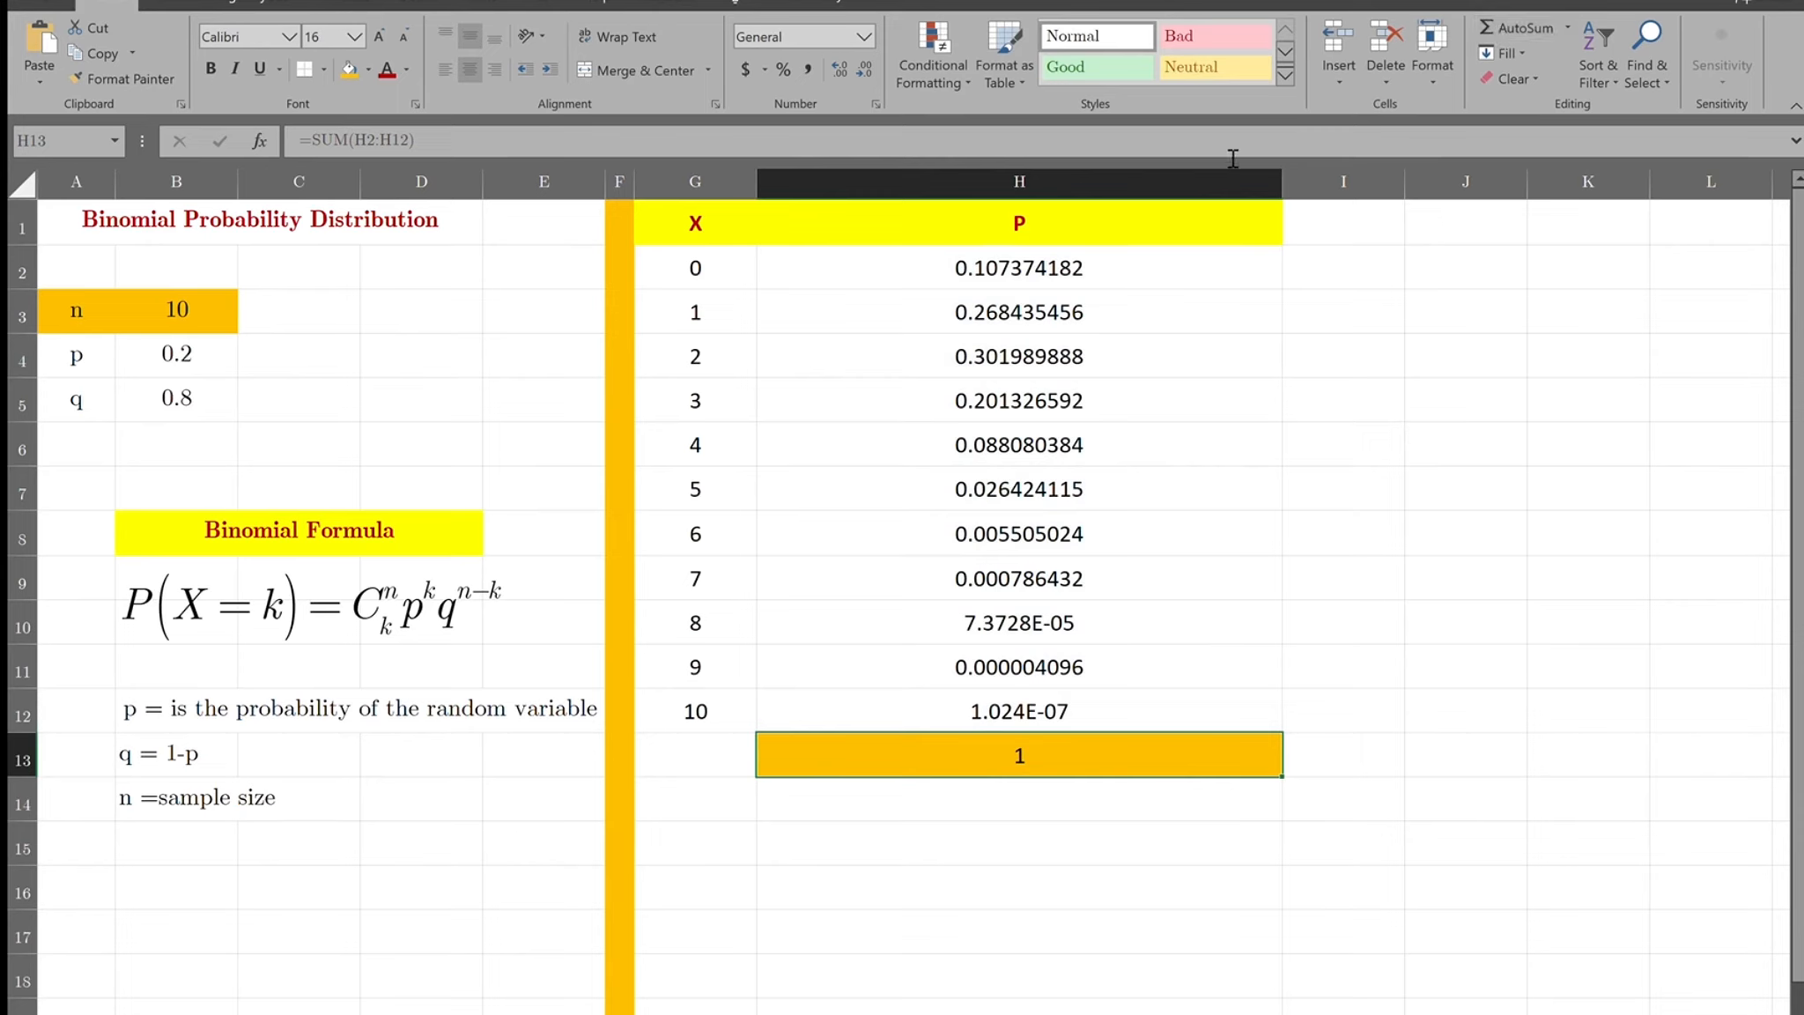
# - Narrow column H to about half its width
pyautogui.click(1229, 186)
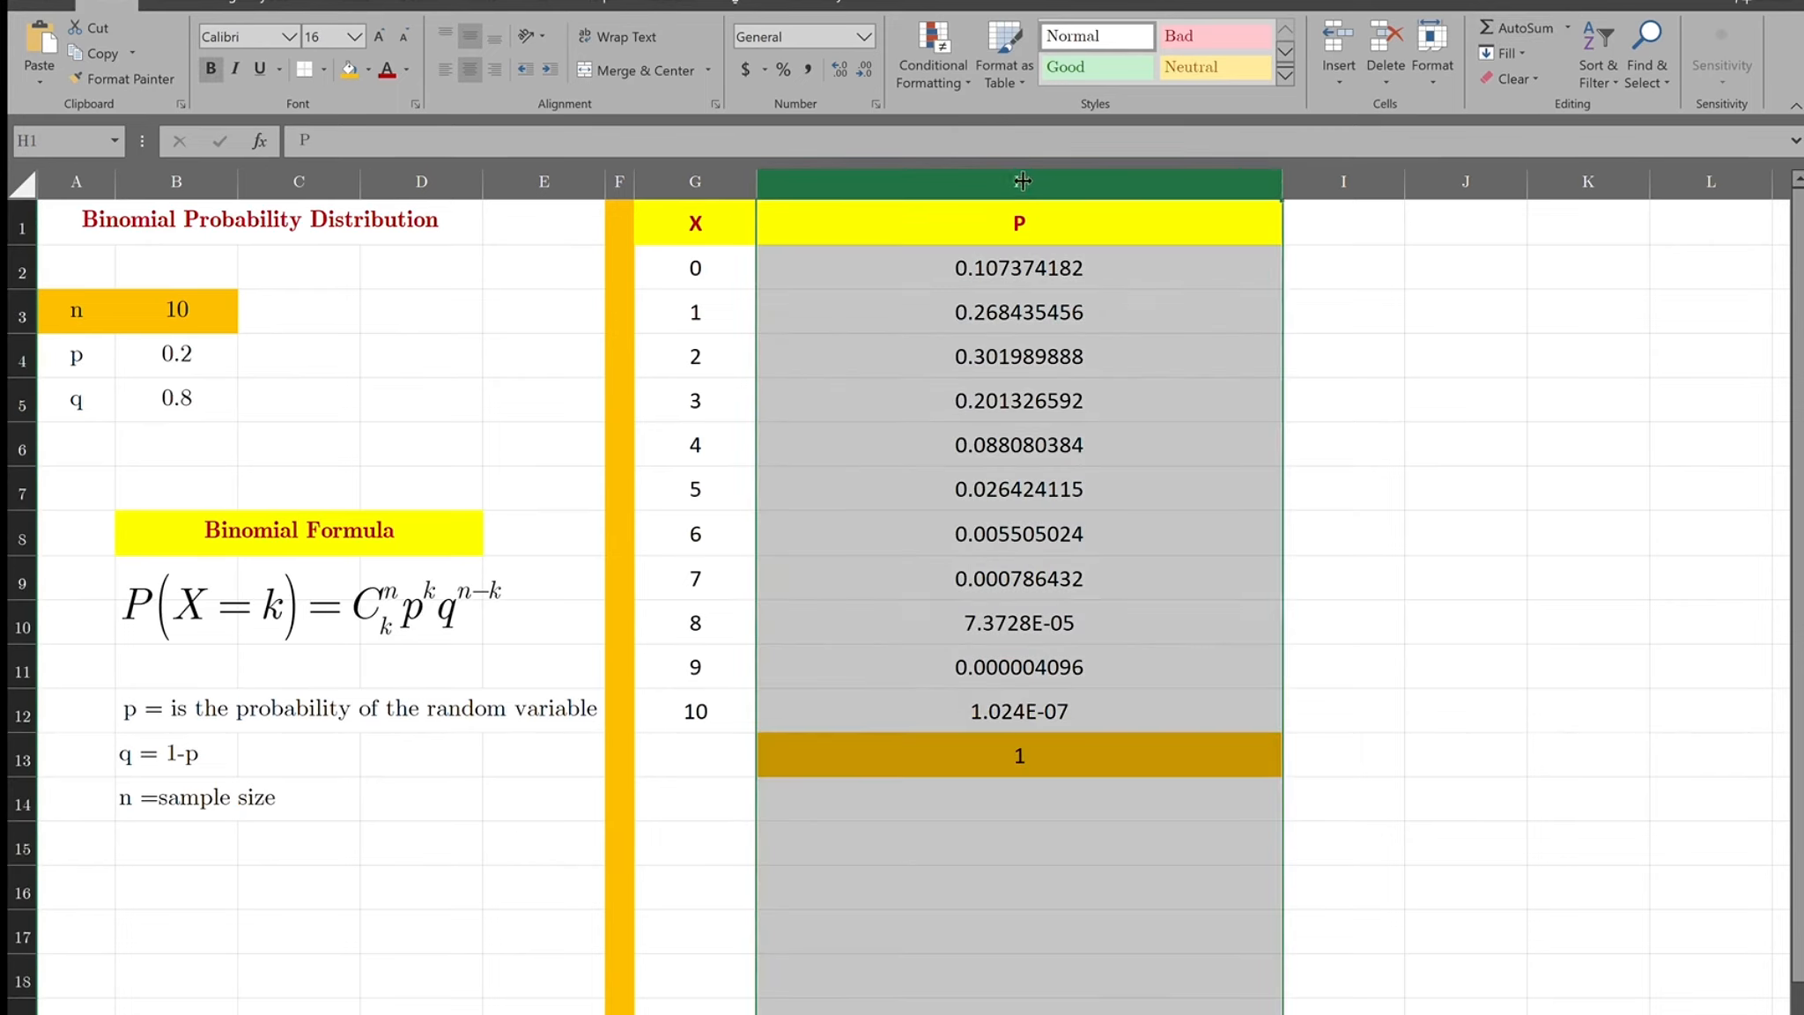
pyautogui.moveTo(1004, 180); pyautogui.dragTo(1002, 181)
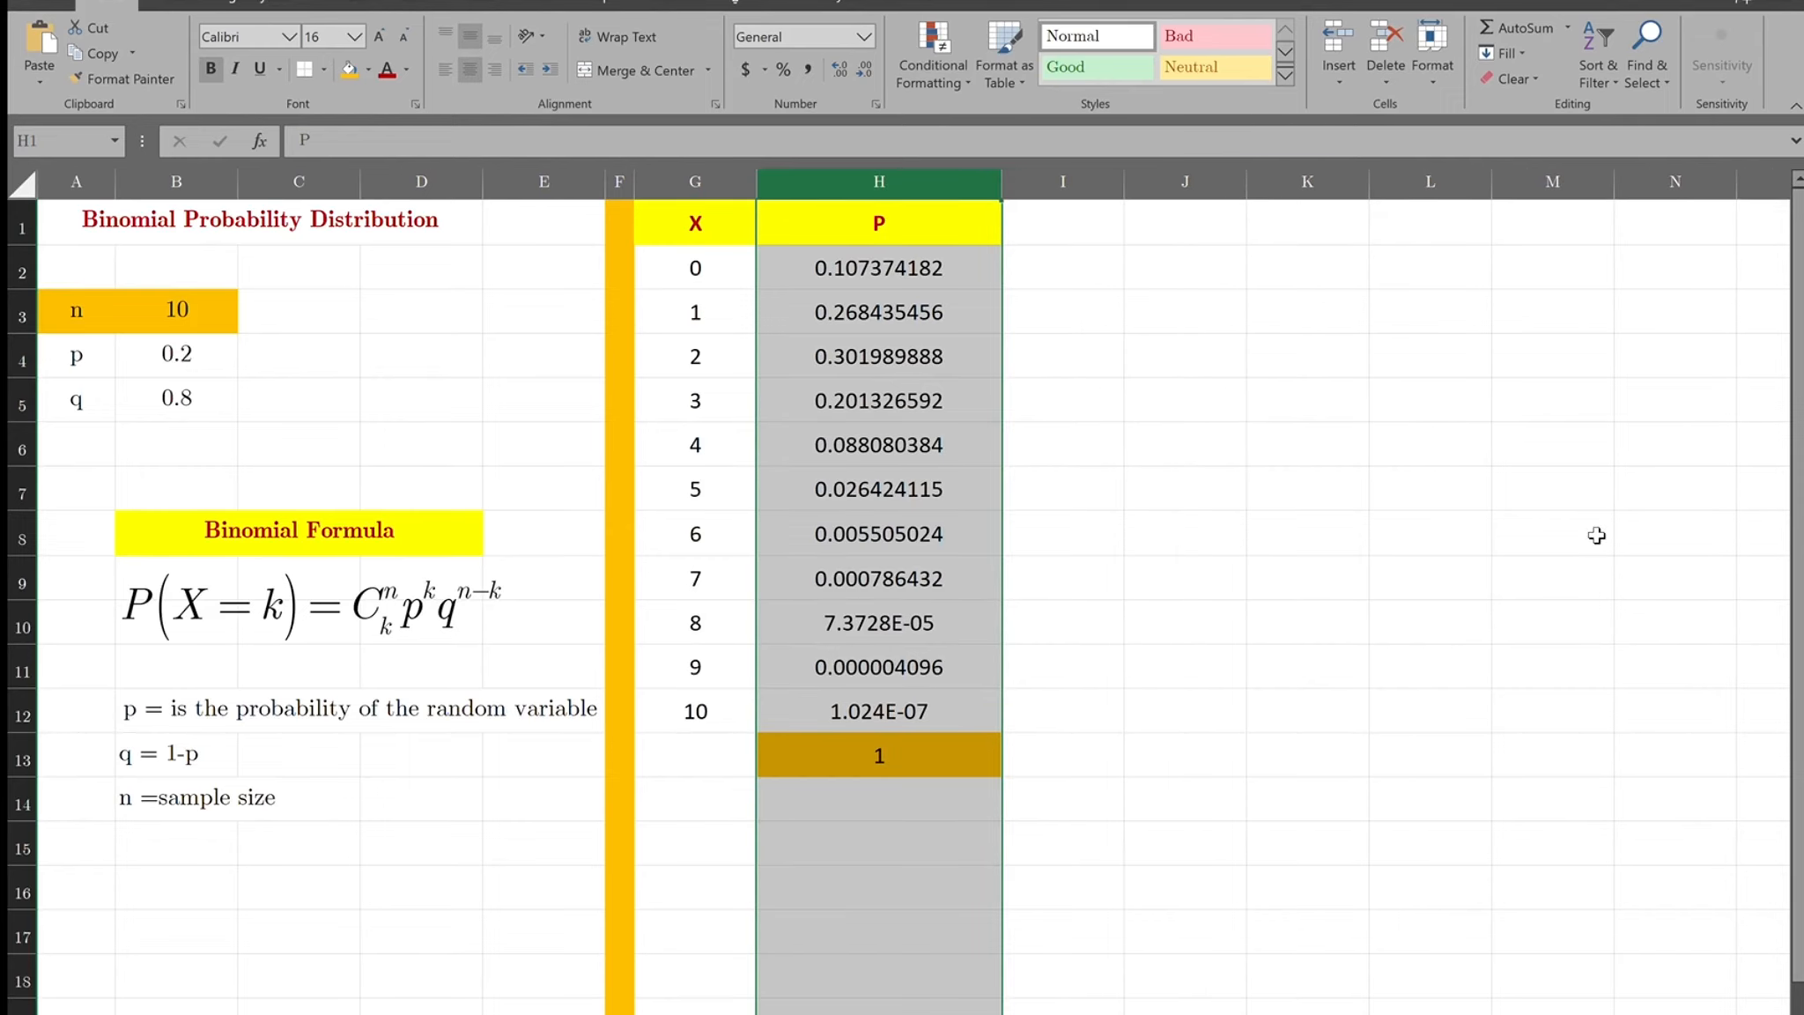
# - Show the worksheet's formulas instead of results, examine those in column H, and switch back to showing values
pyautogui.hotkey('ctrl', '`')
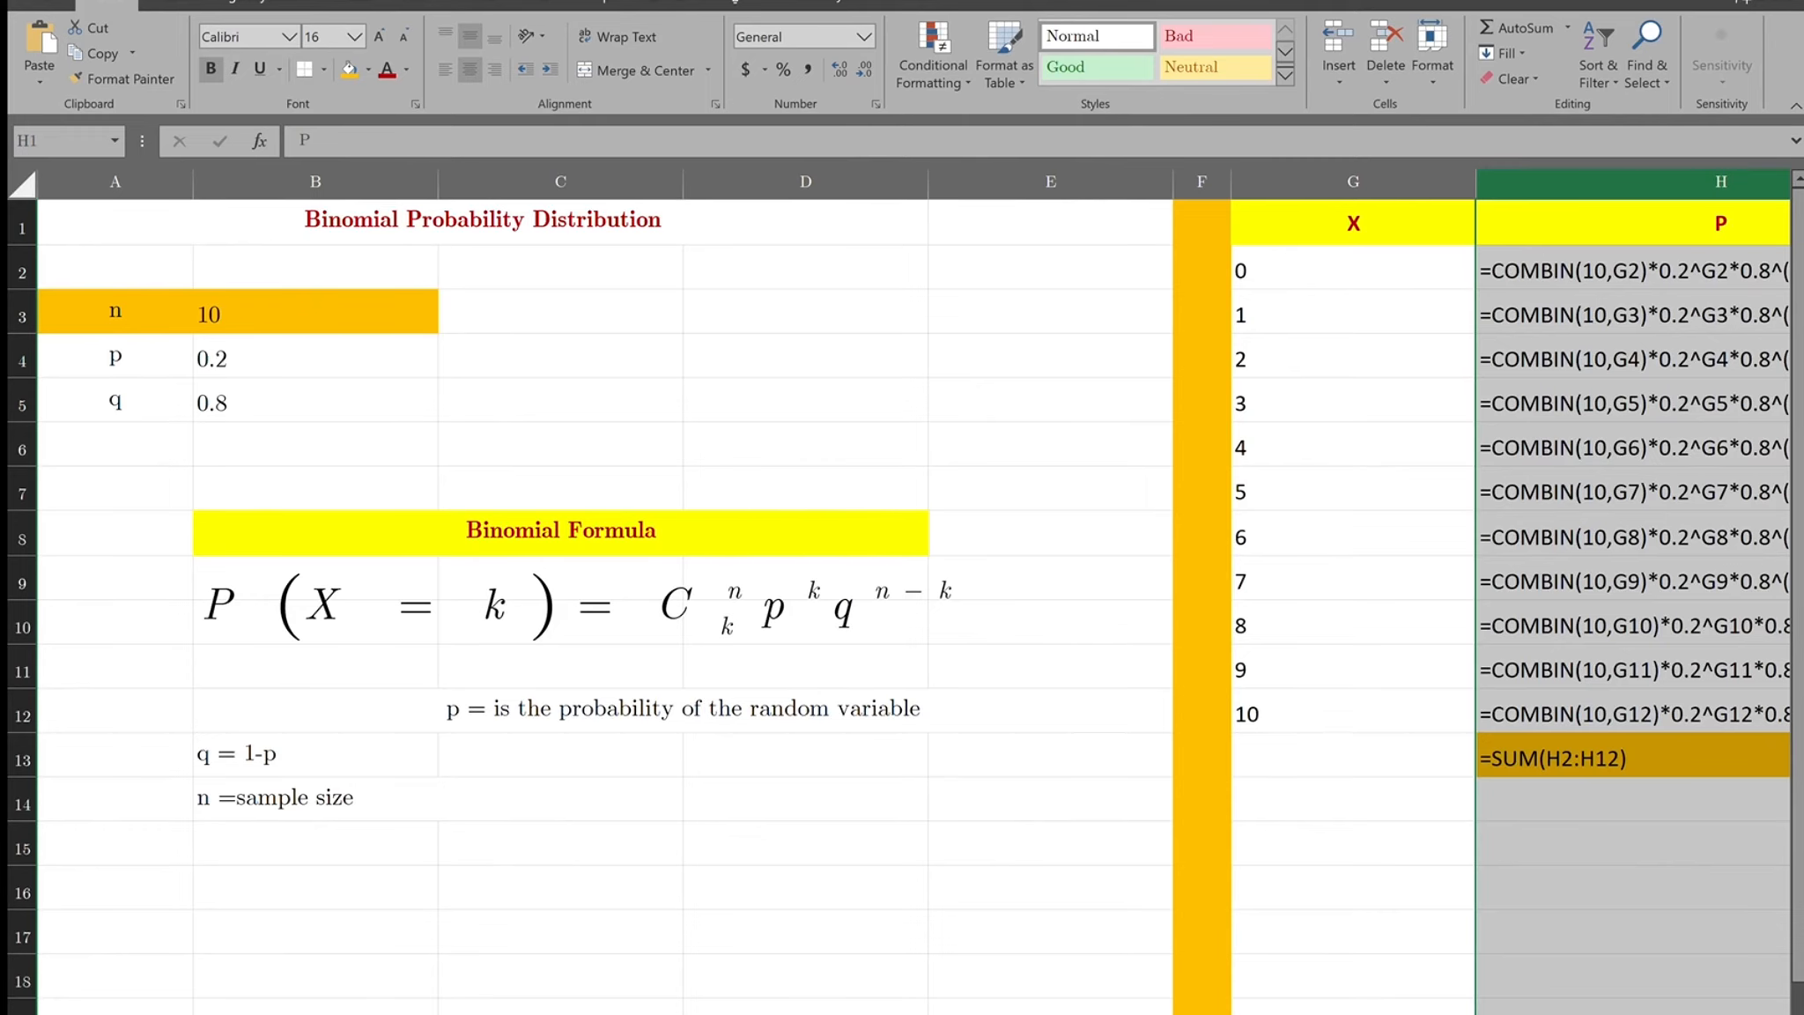
pyautogui.hscroll(2, 922, 592)
pyautogui.hscroll(2, 922, 592)
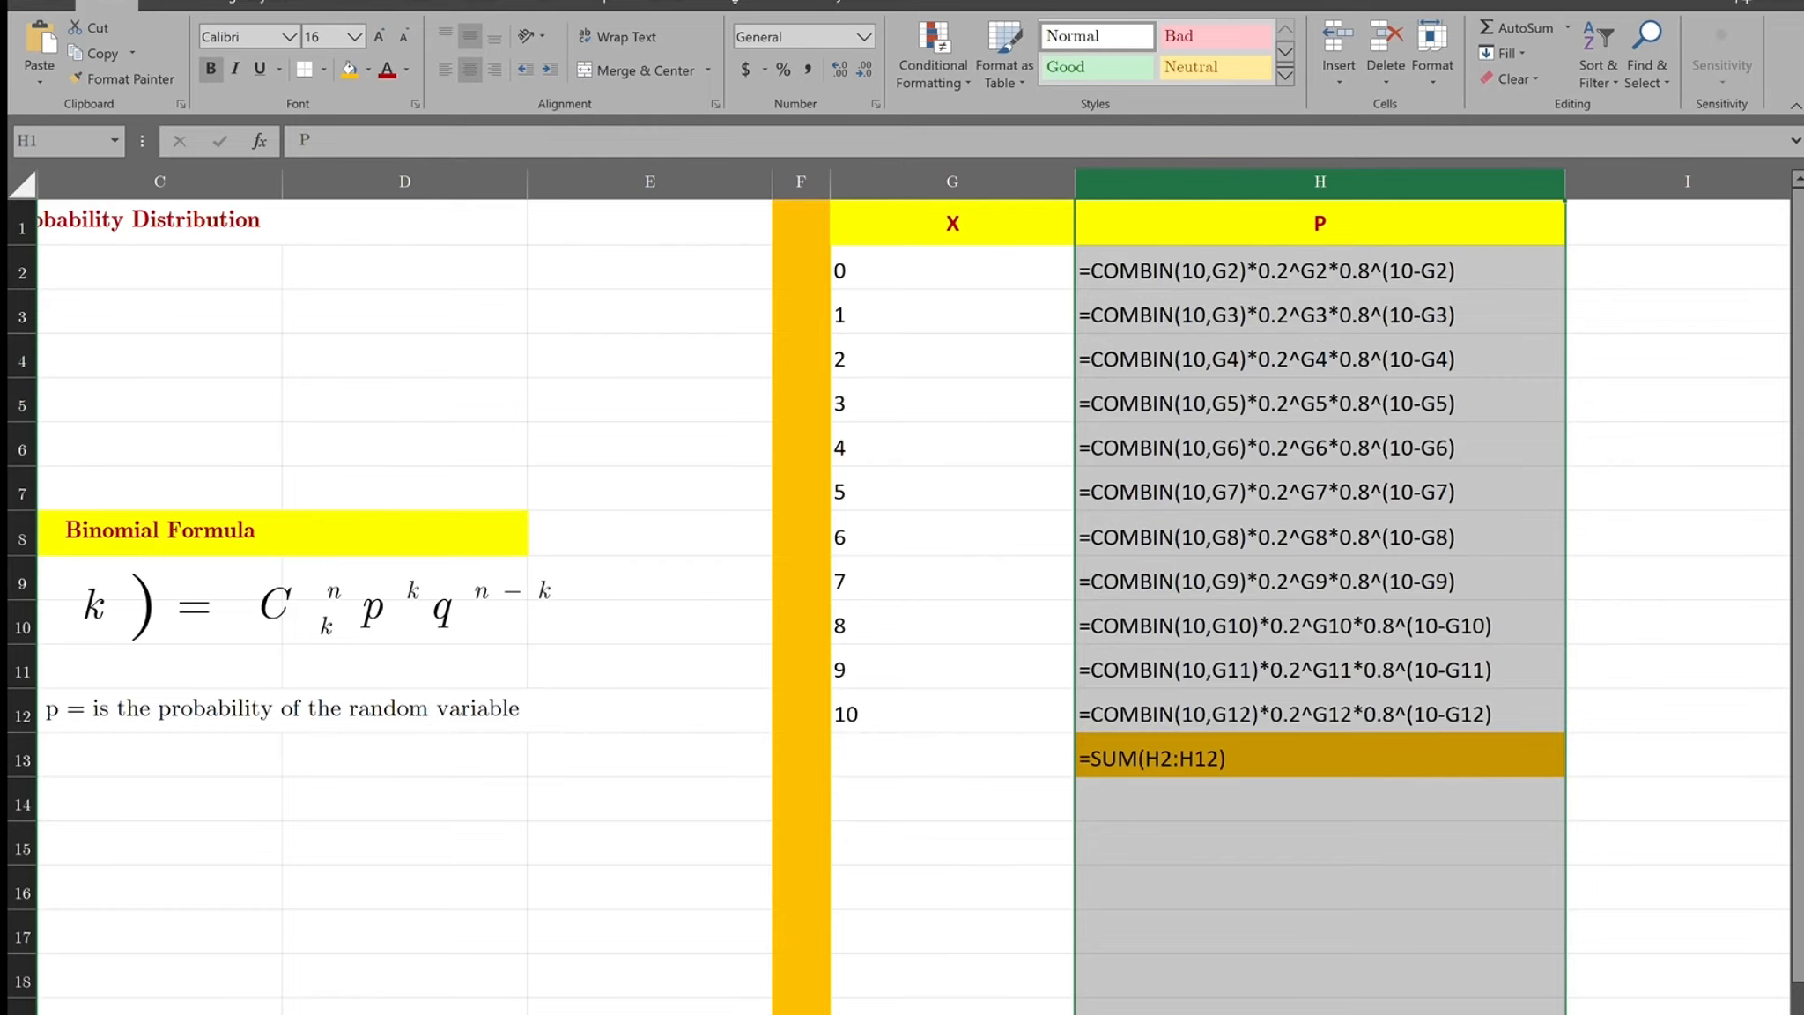
pyautogui.hscroll(-4, 922, 592)
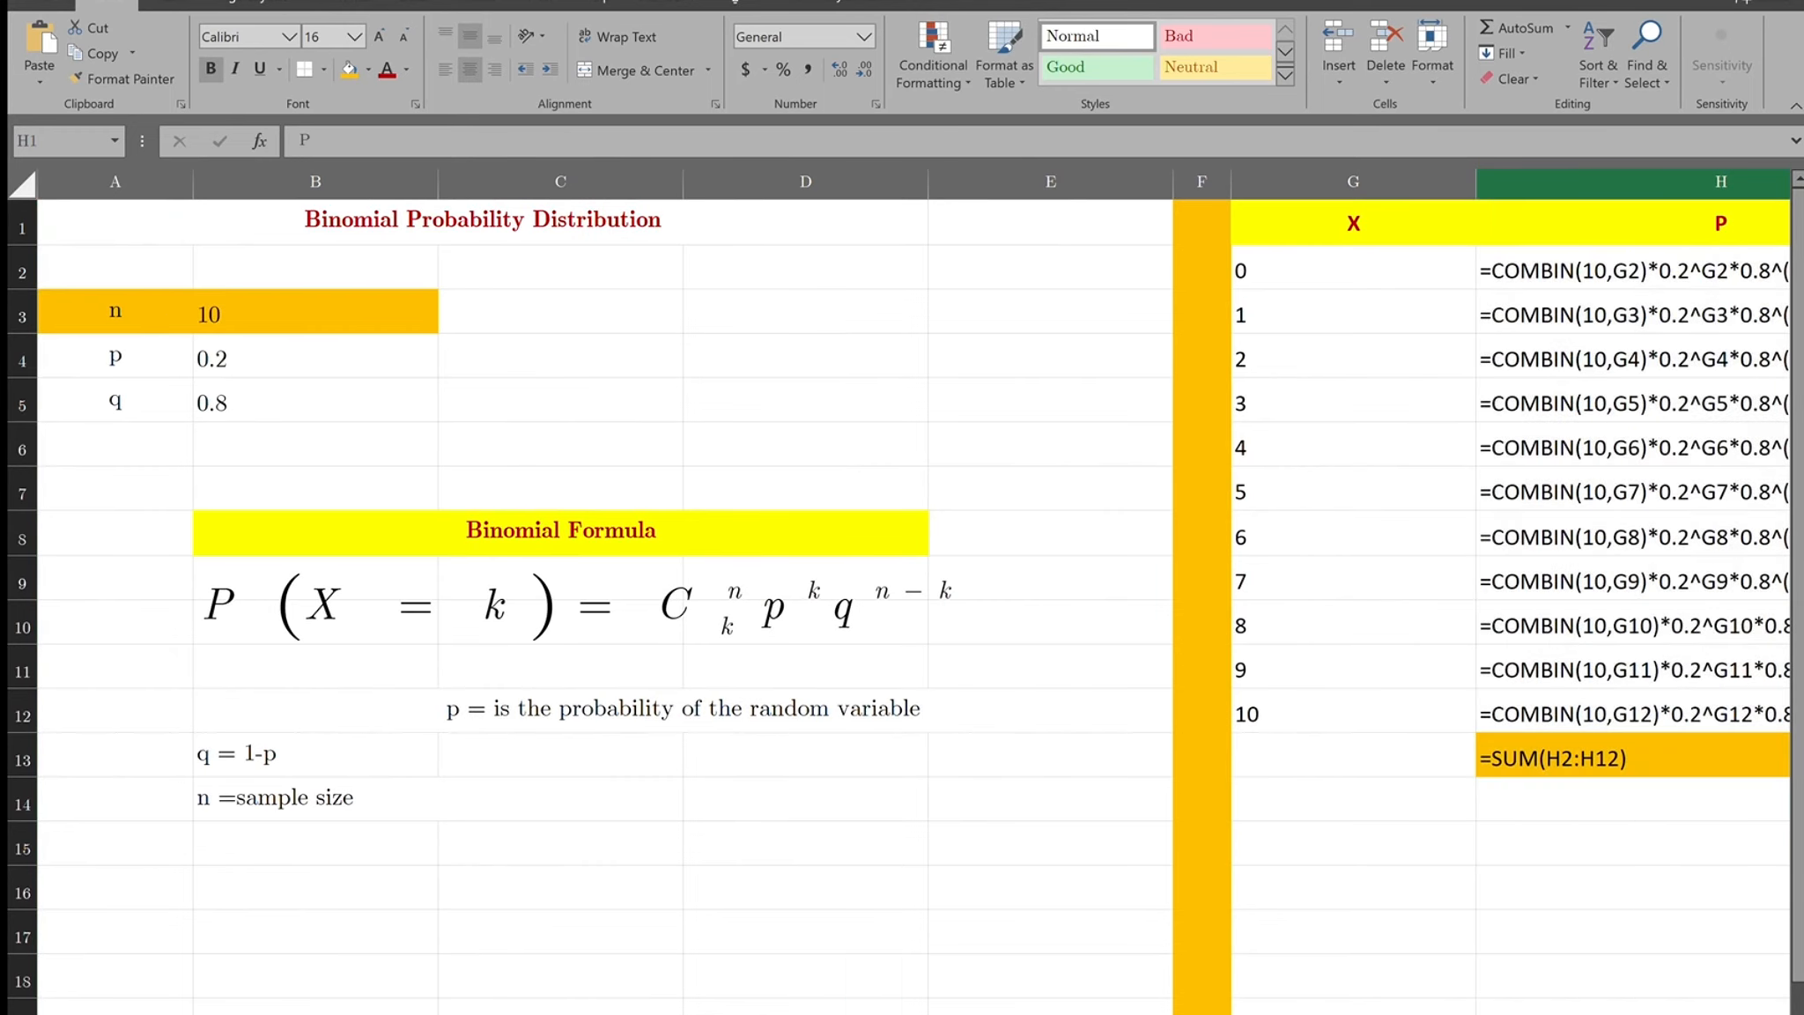
pyautogui.hotkey('ctrl', '`')
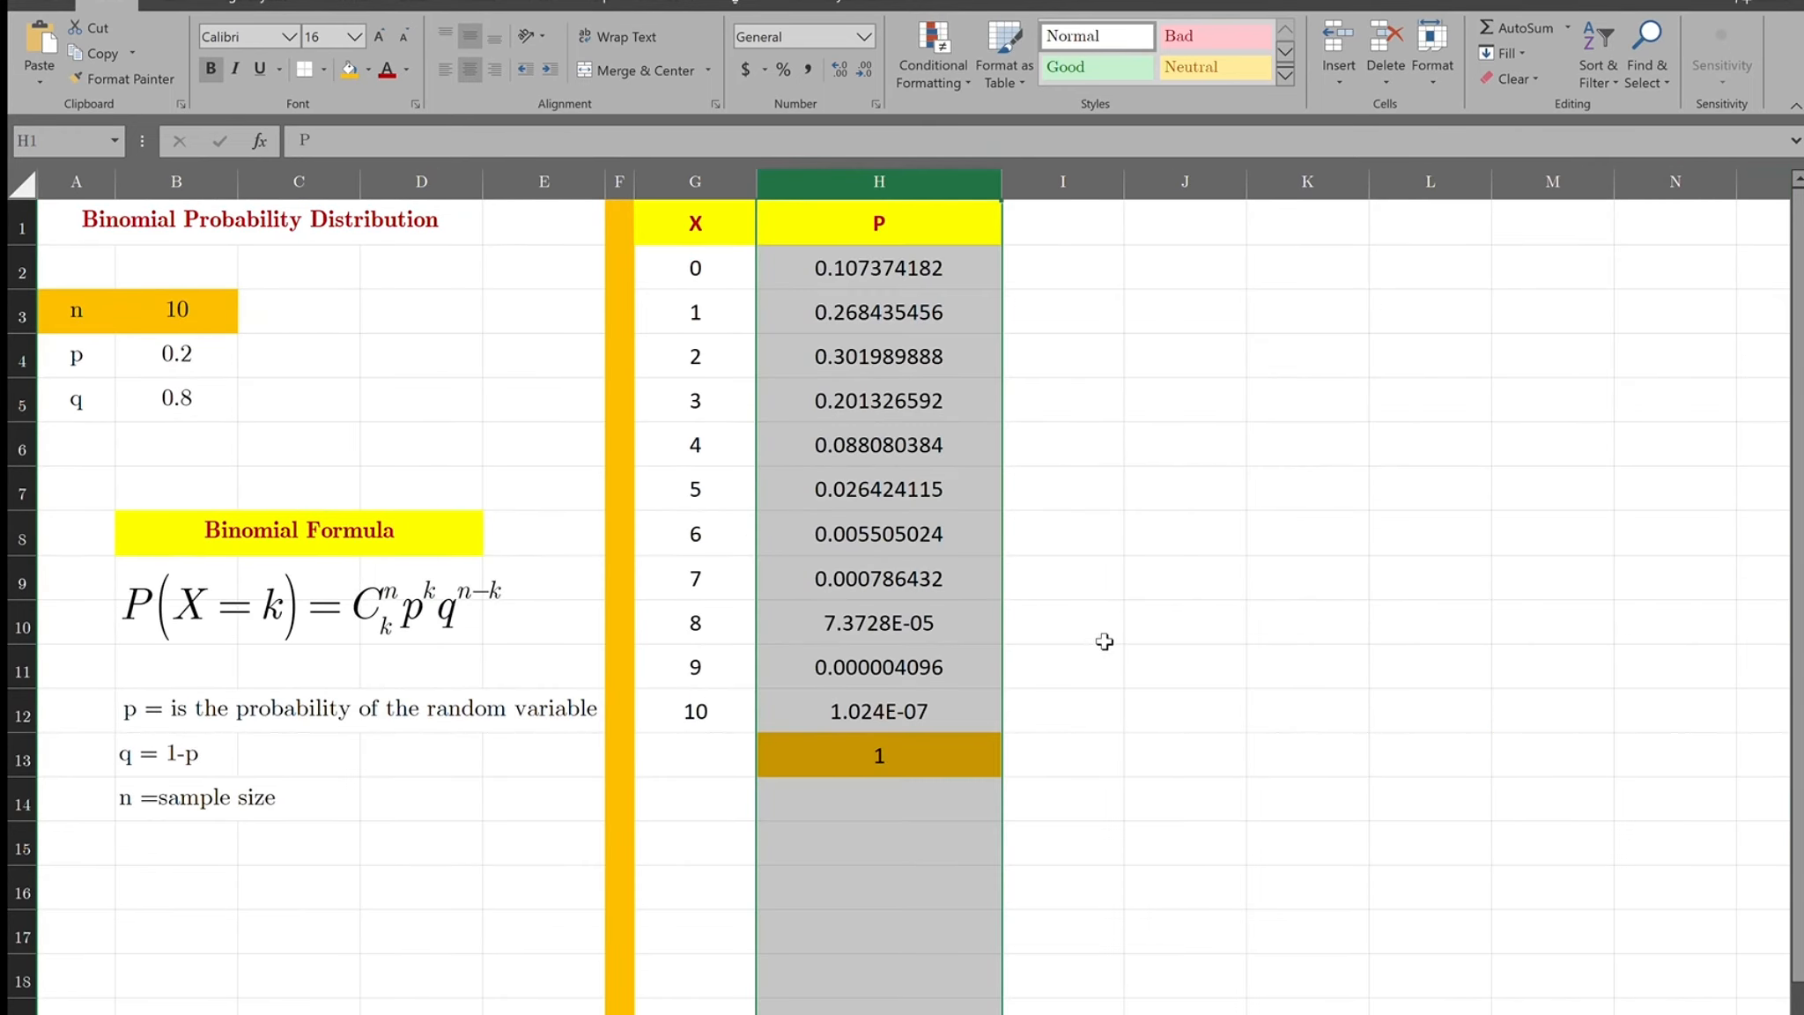
# - Enter the question label a) in J2 and P(X<2) in K2
pyautogui.click(1179, 259)
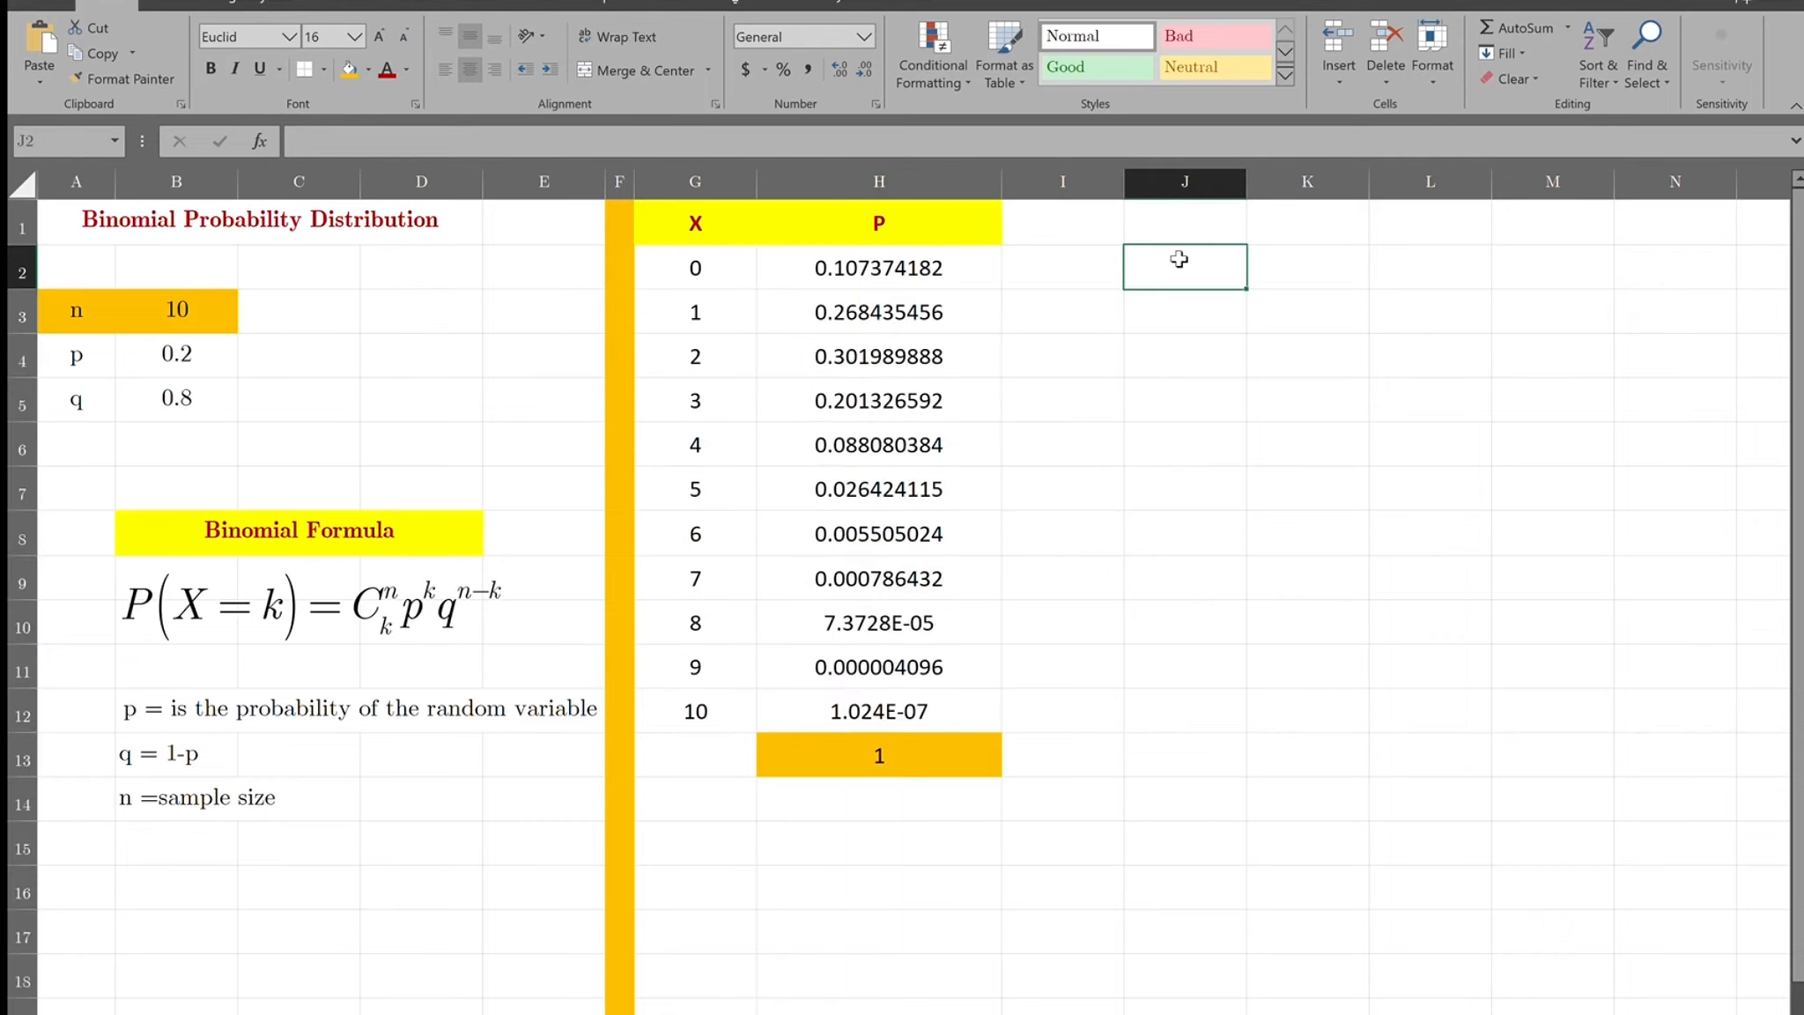
pyautogui.write('a)')
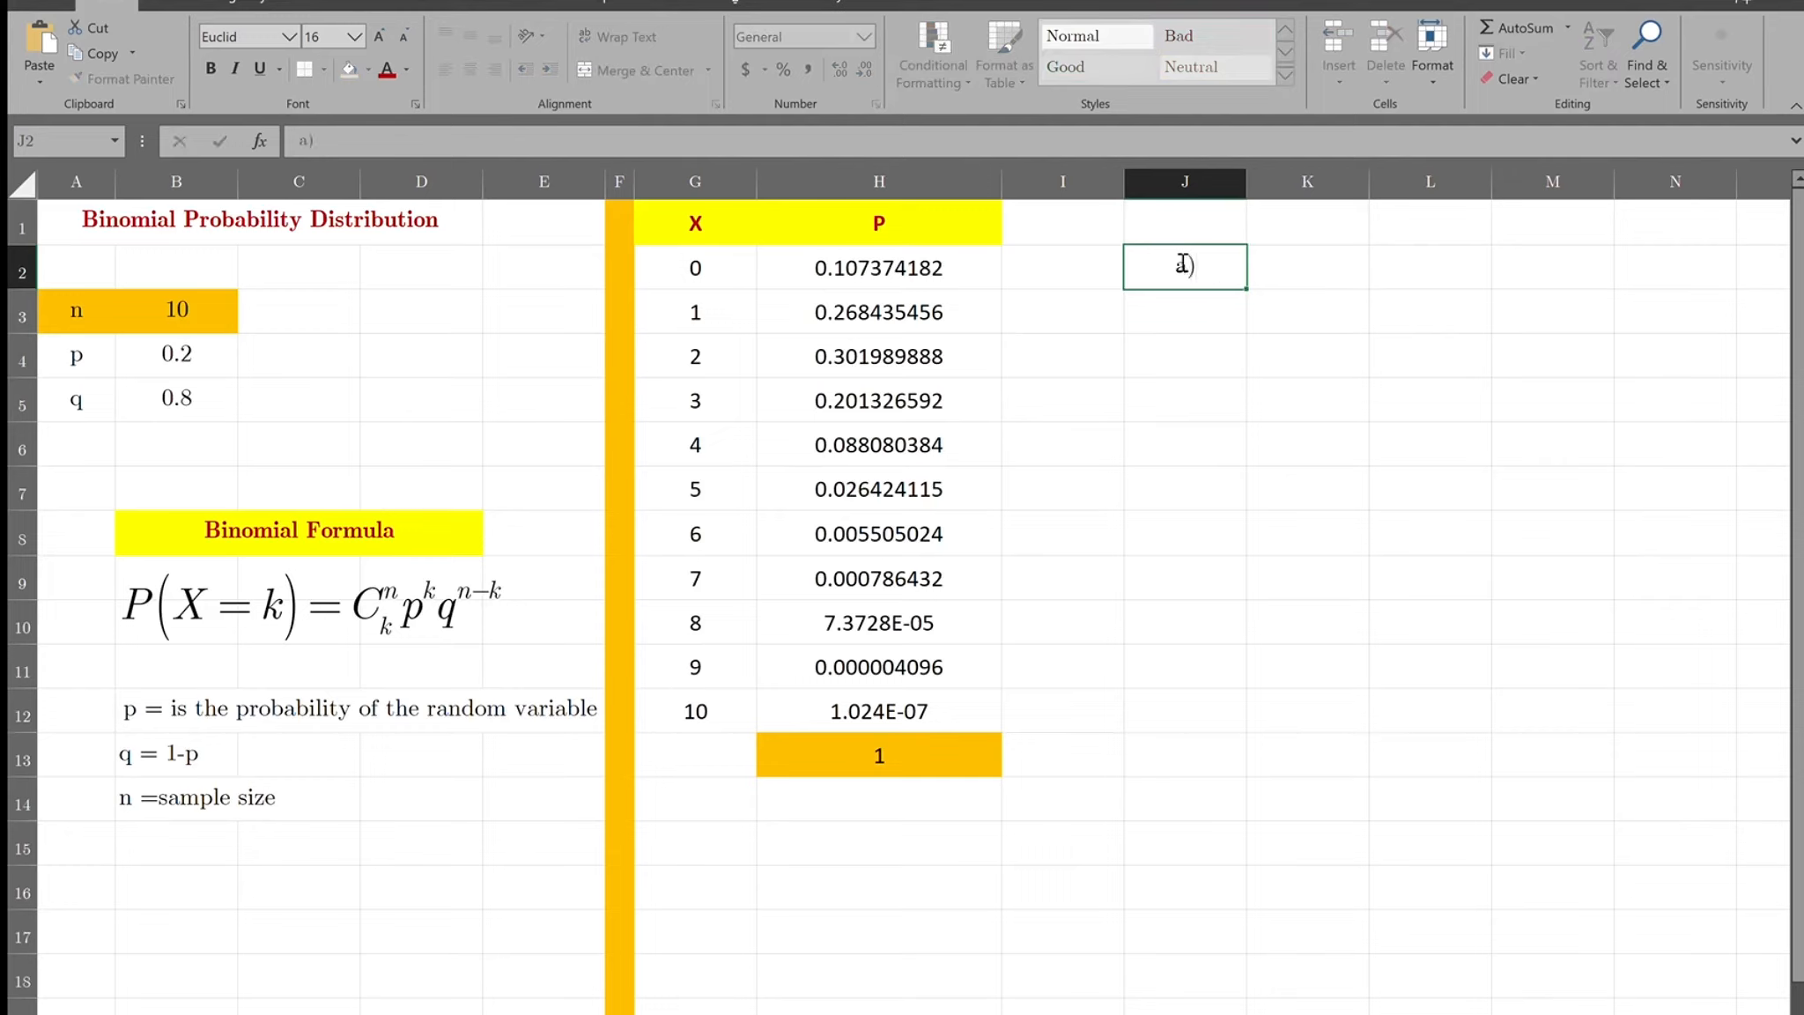
pyautogui.press('Tab')
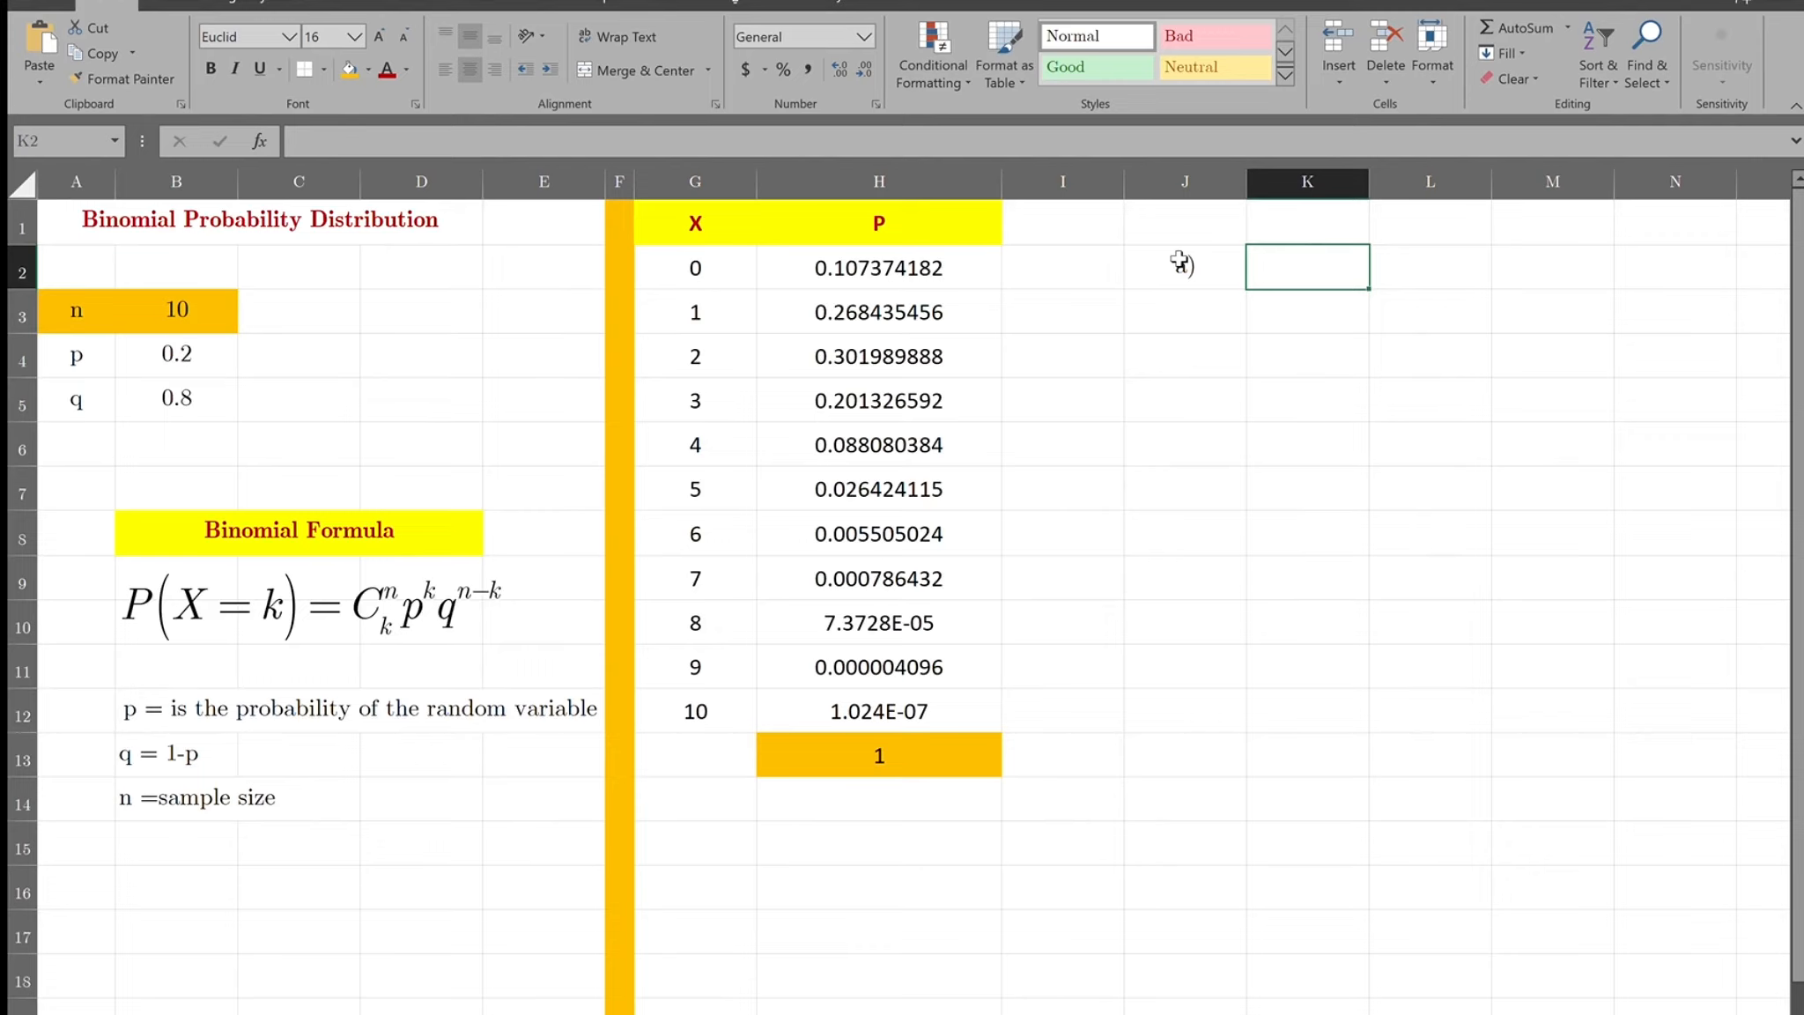
pyautogui.write('P')
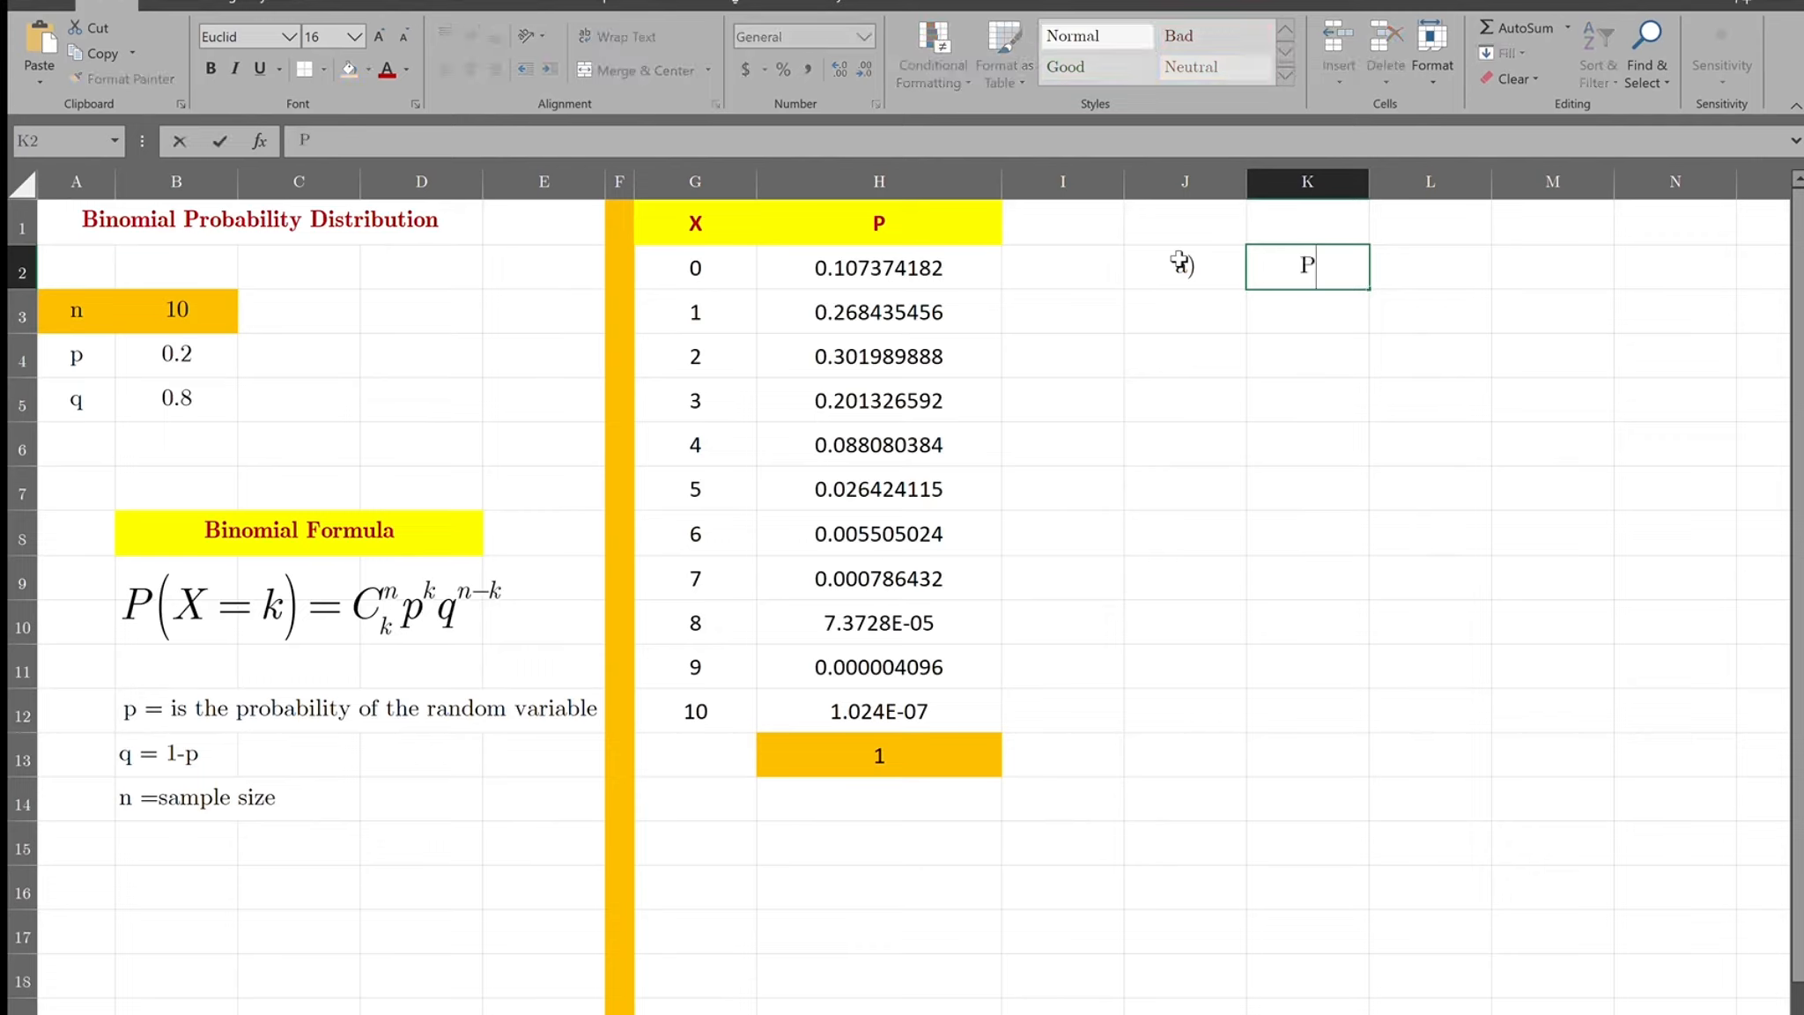
pyautogui.write('(X<2)')
pyautogui.press('Tab')
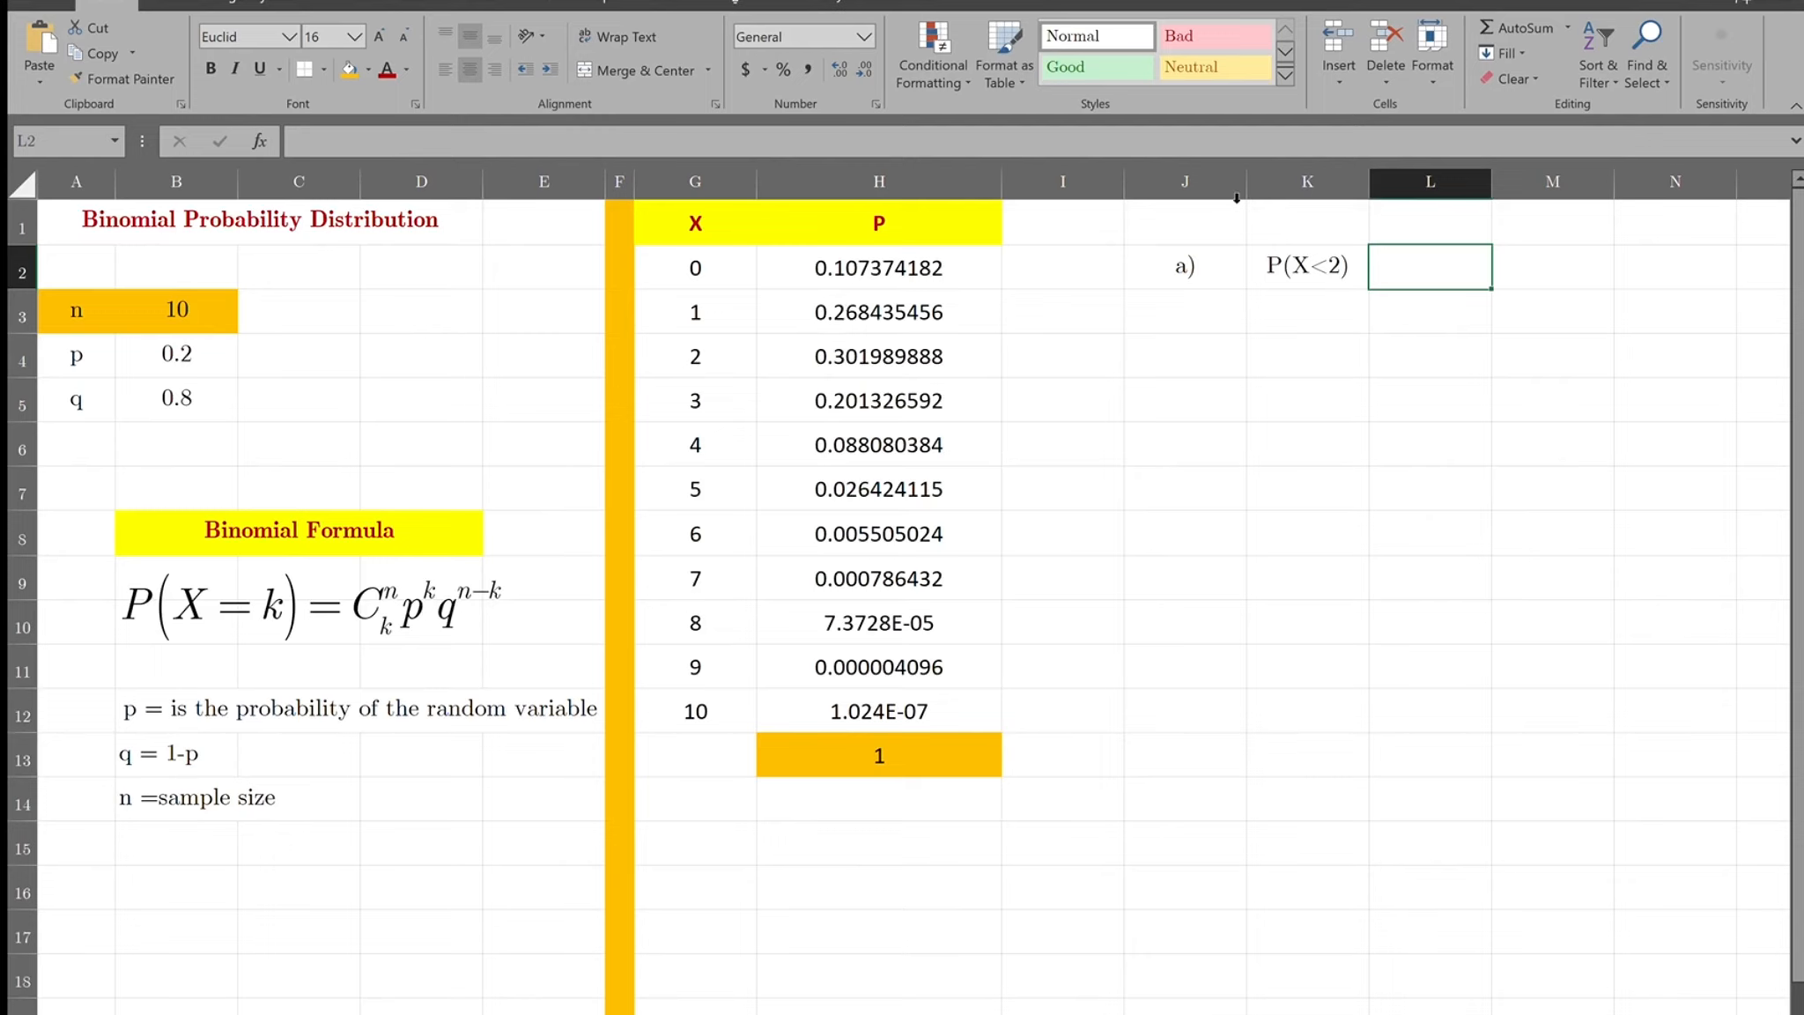
# - Widen column L and calculate P(X<2) in L2 with the formula =H3+H2
pyautogui.click(1442, 182)
pyautogui.moveTo(1491, 190); pyautogui.dragTo(1553, 210)
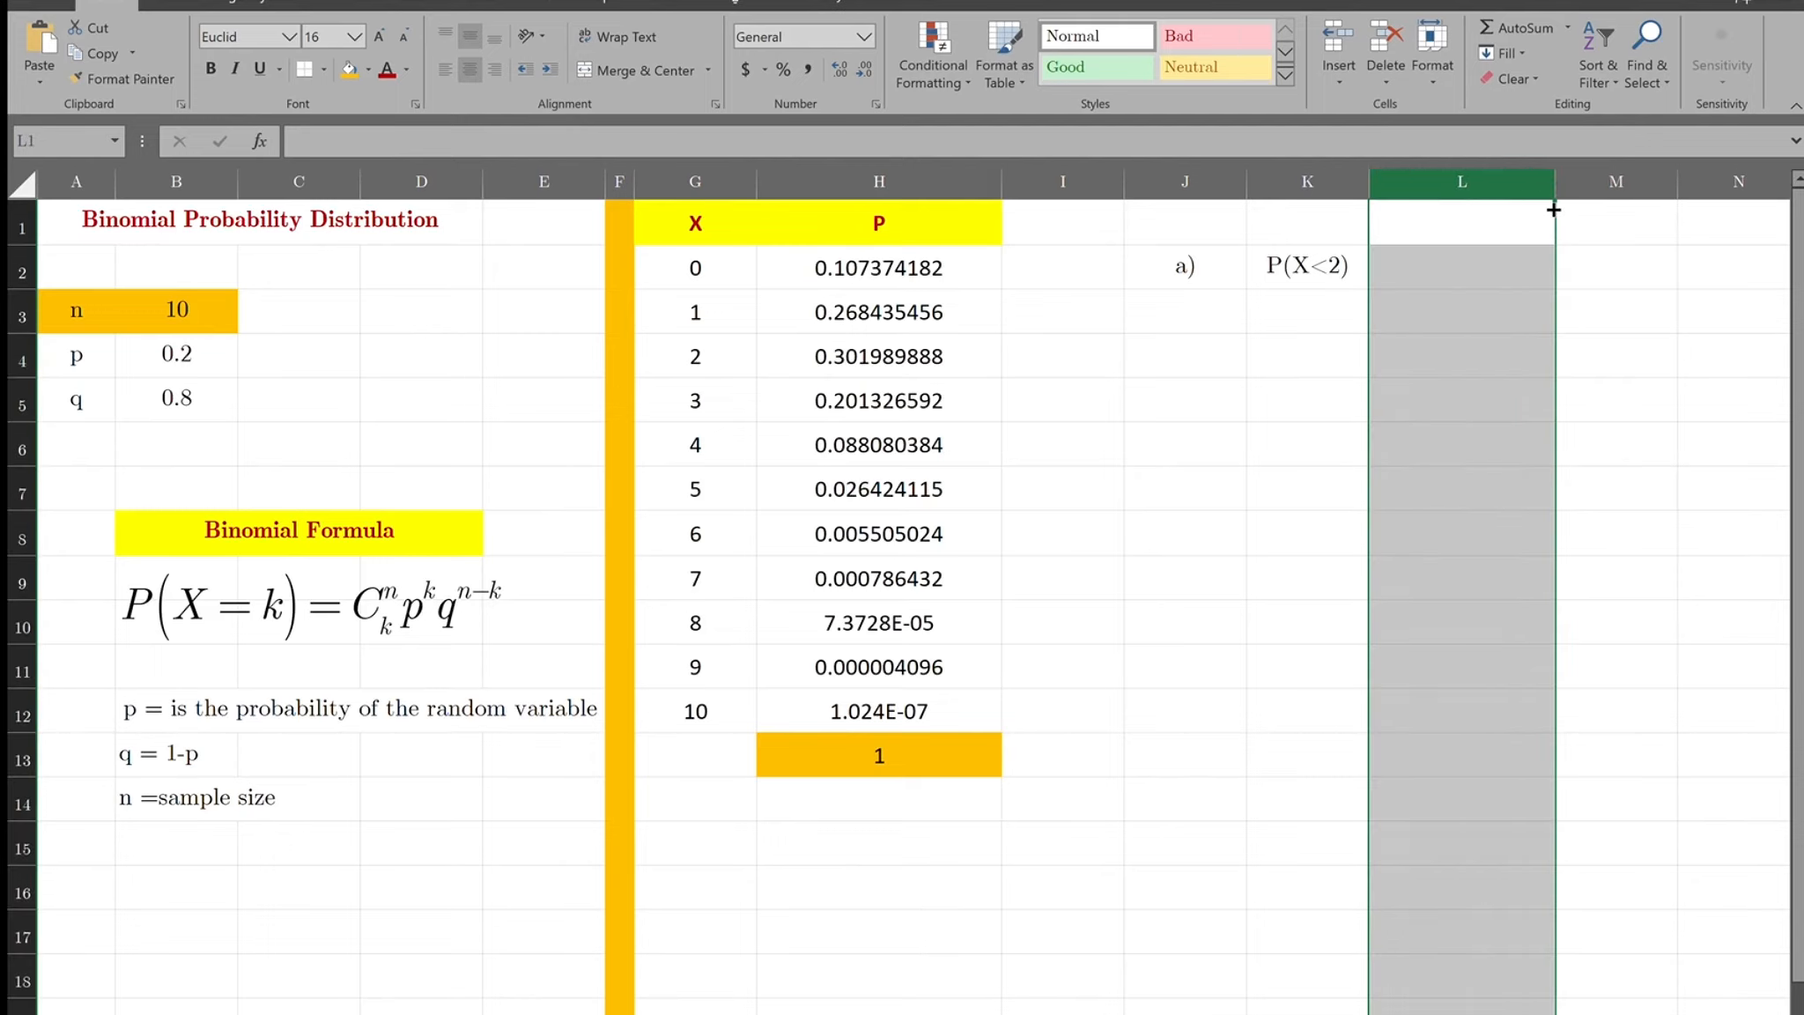
pyautogui.click(1444, 269)
pyautogui.write('=')
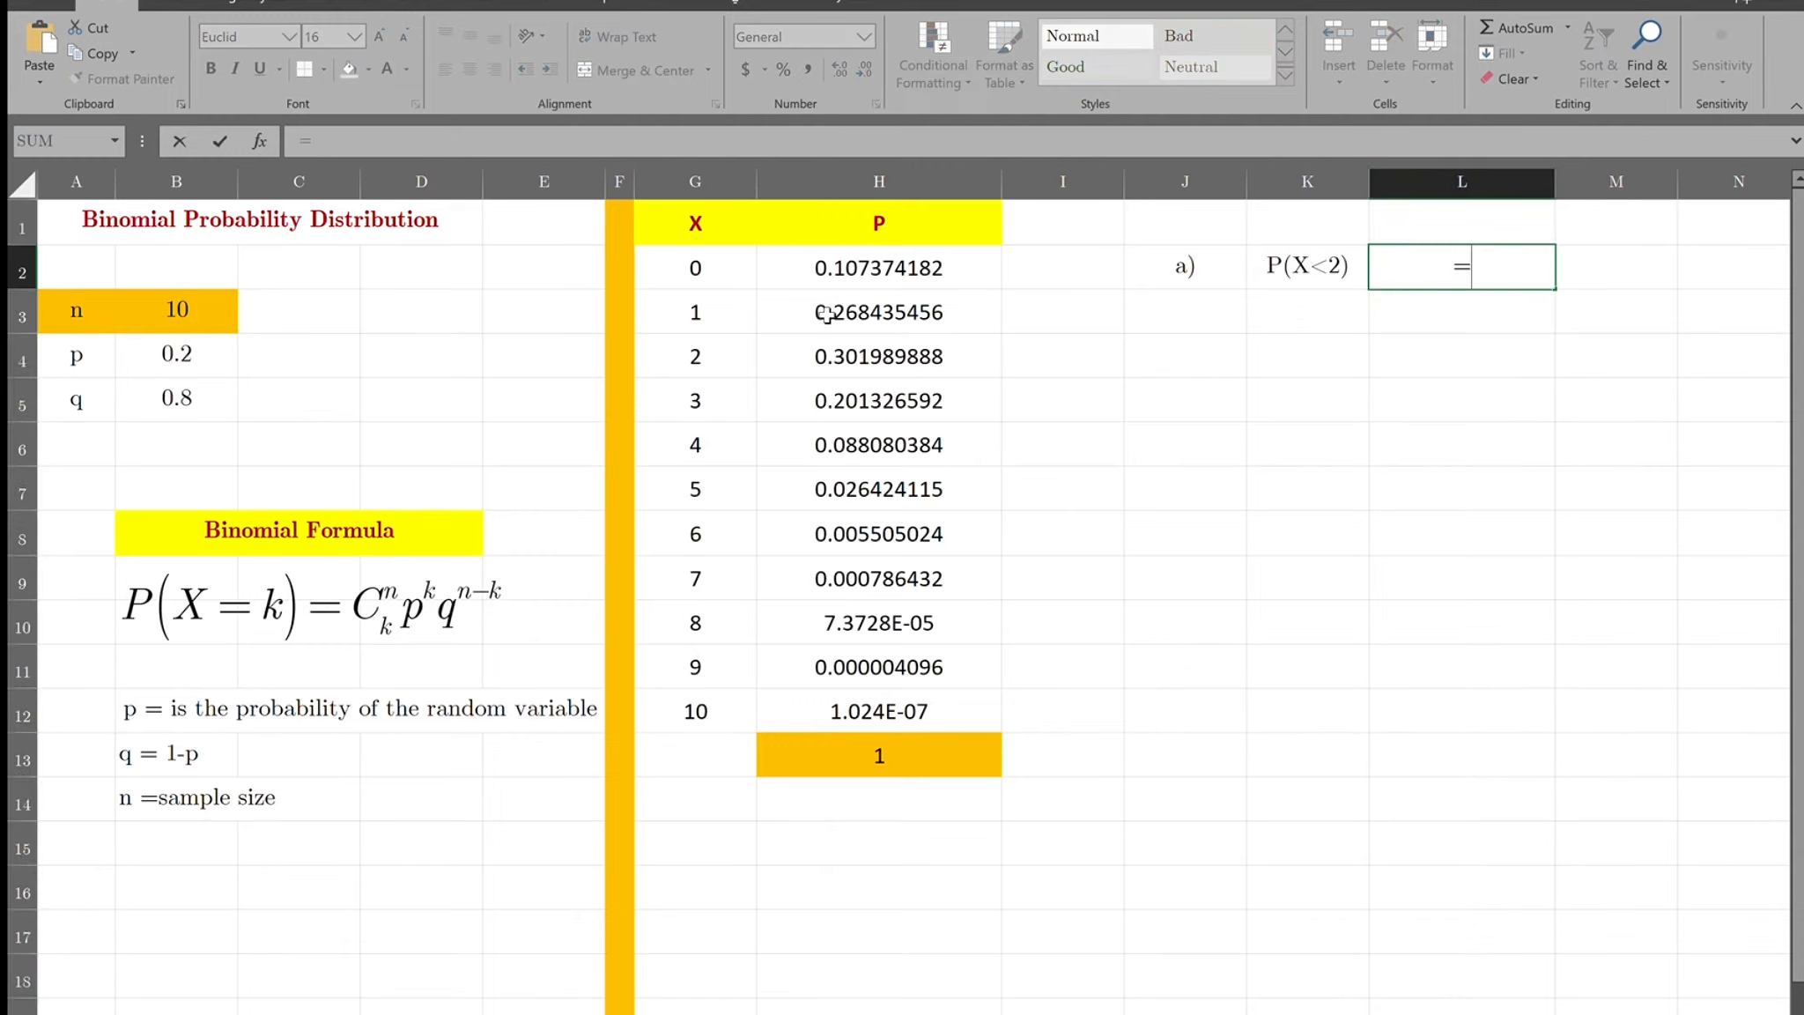
pyautogui.click(863, 314)
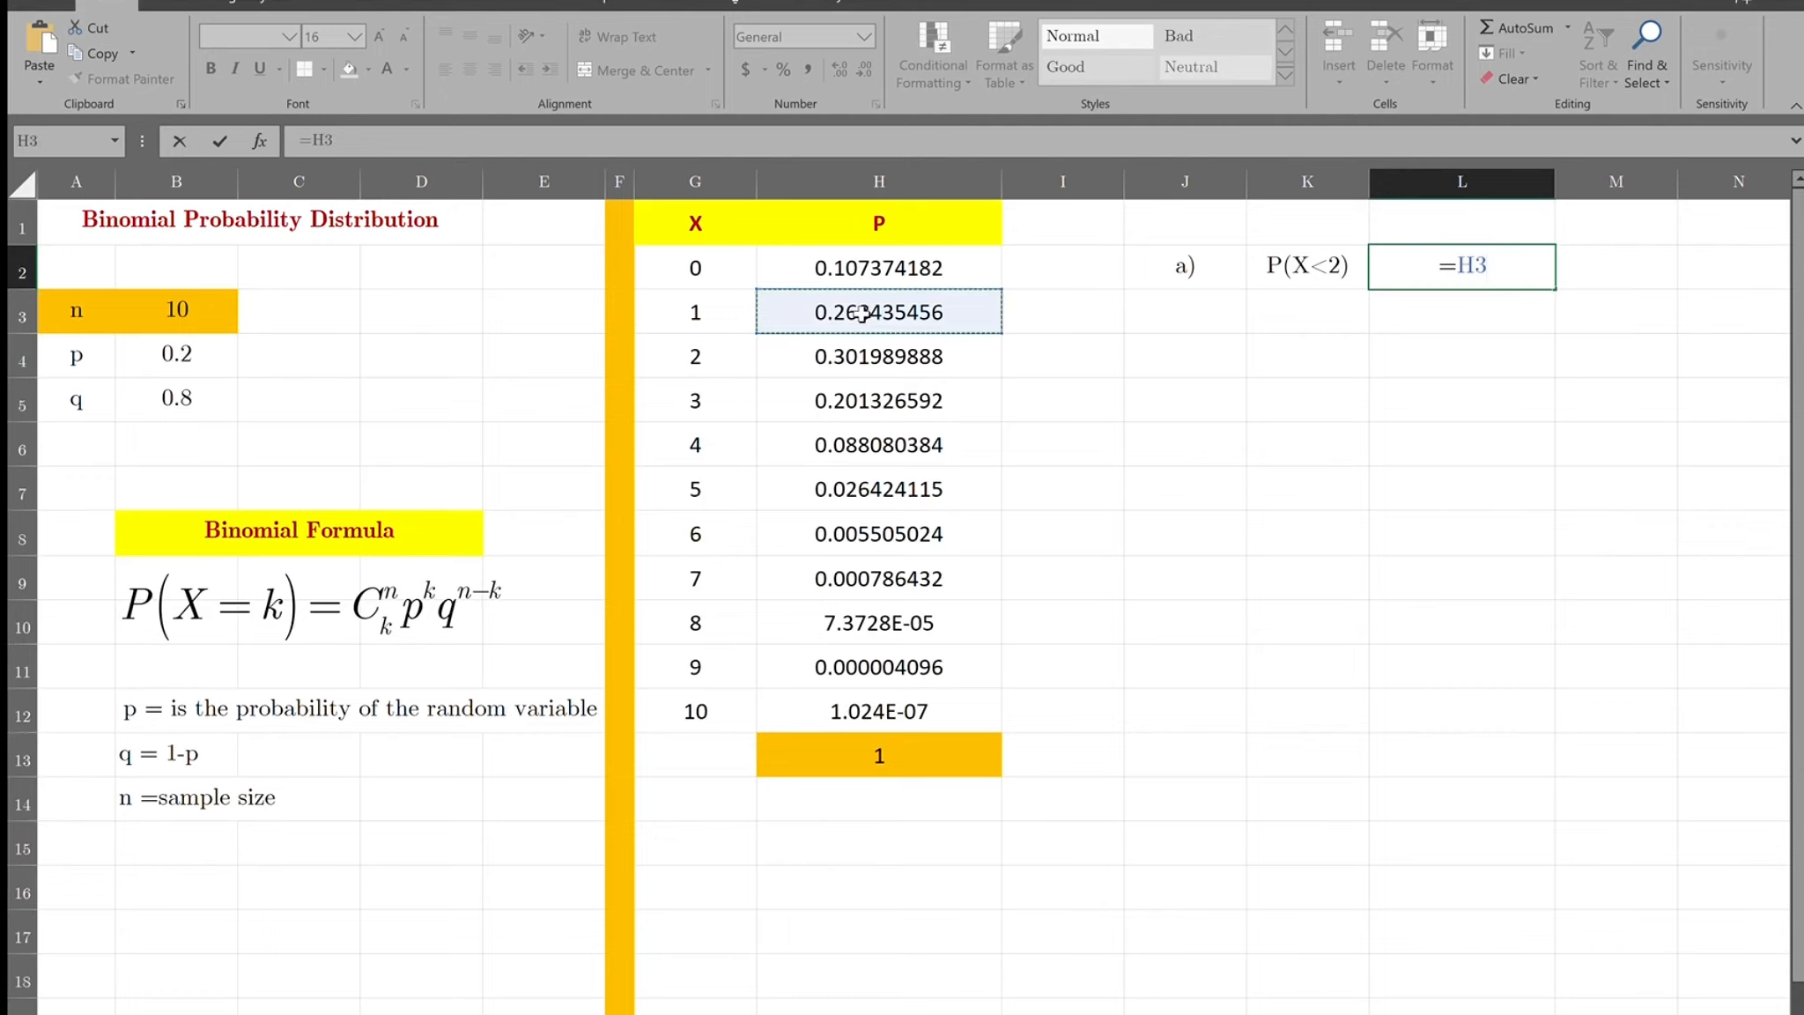
pyautogui.write('+')
pyautogui.click(883, 270)
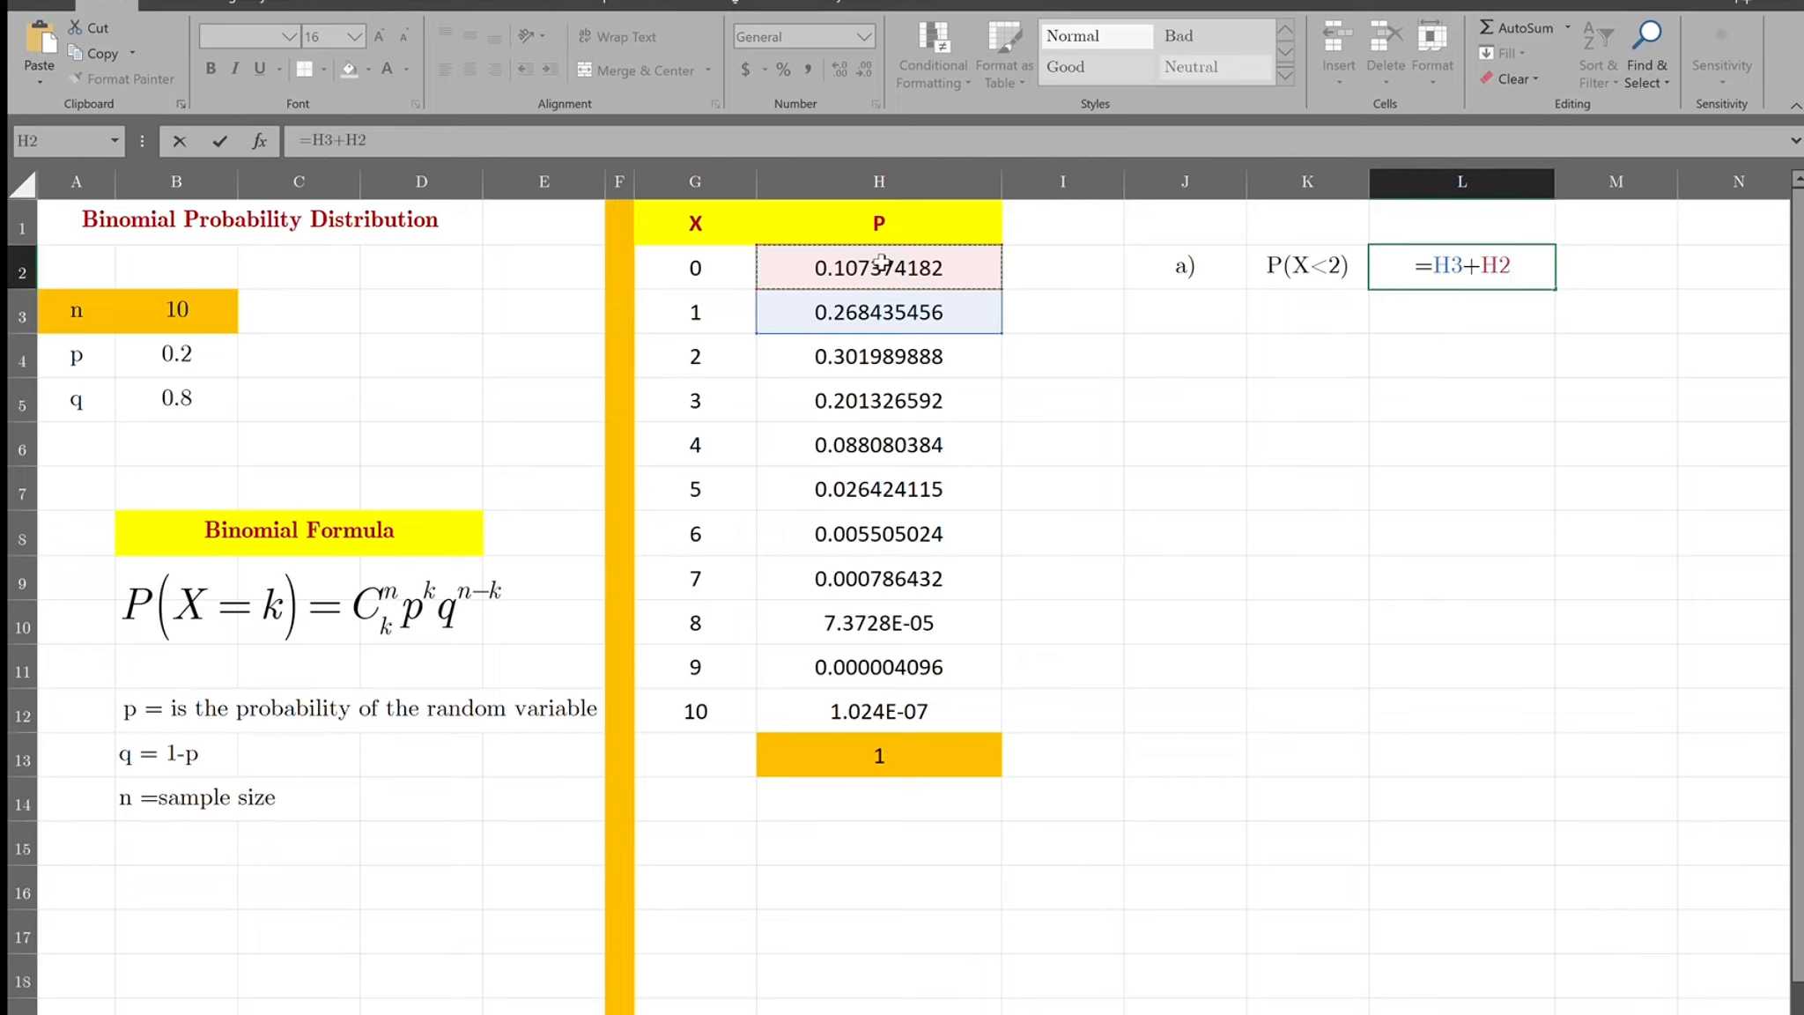
pyautogui.press('Return')
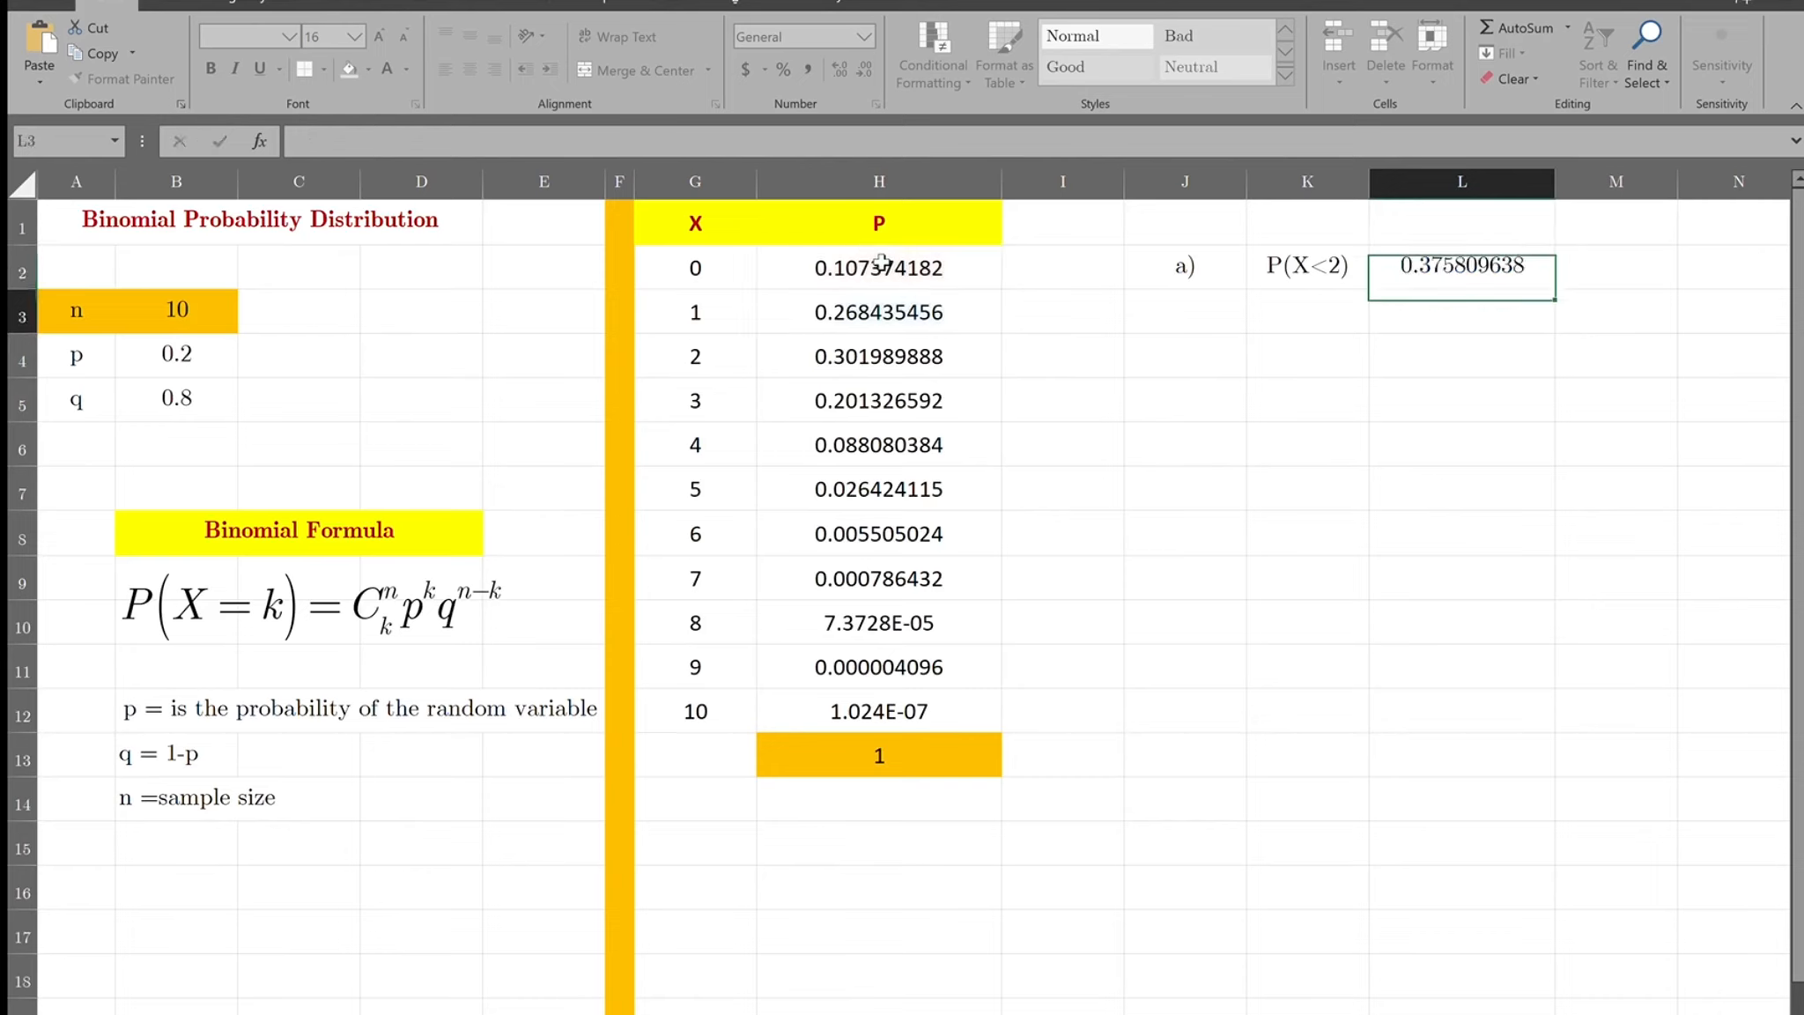